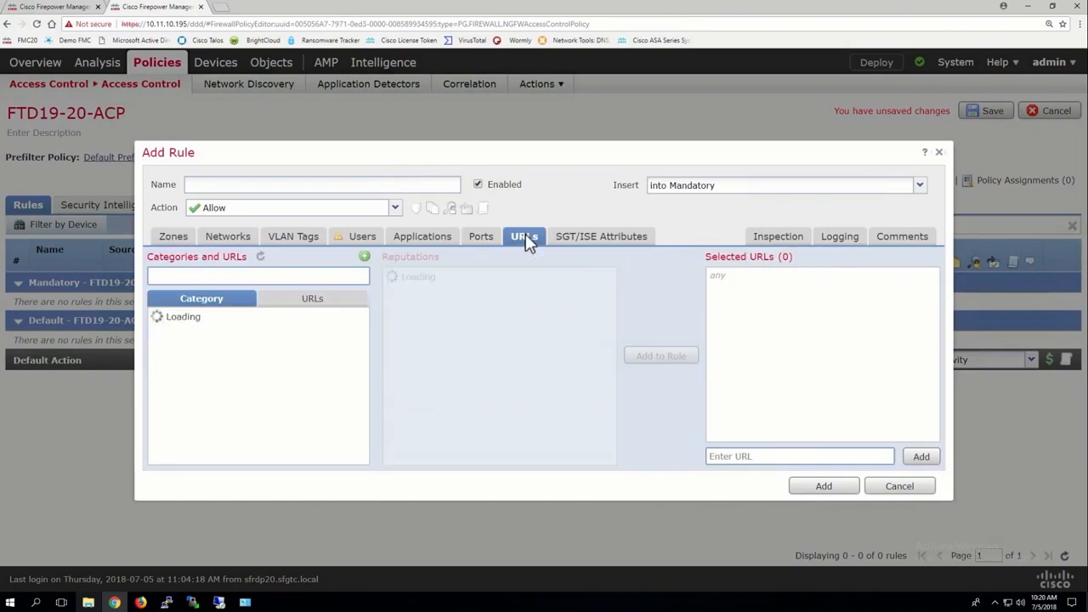
Step: Review the existing URL objects and the URL categories available for the new access control rule
click(335, 299)
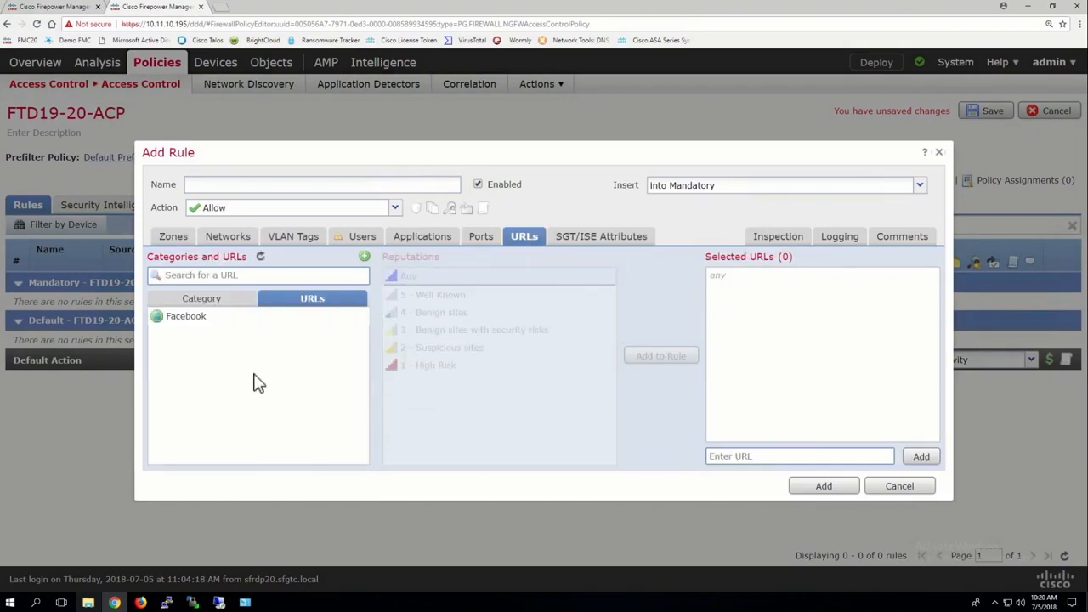
click(201, 317)
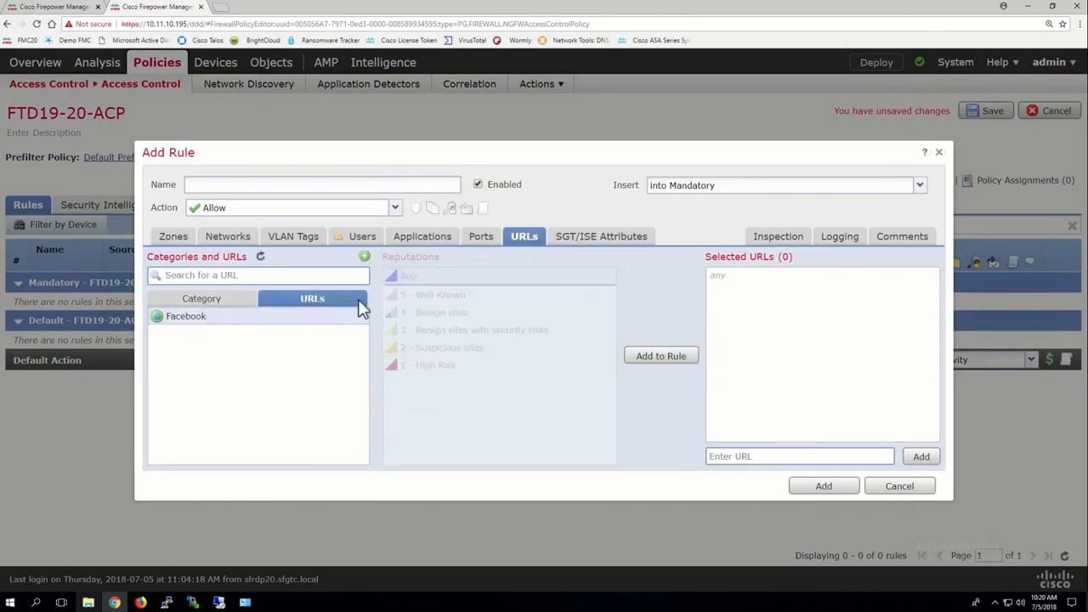
click(237, 304)
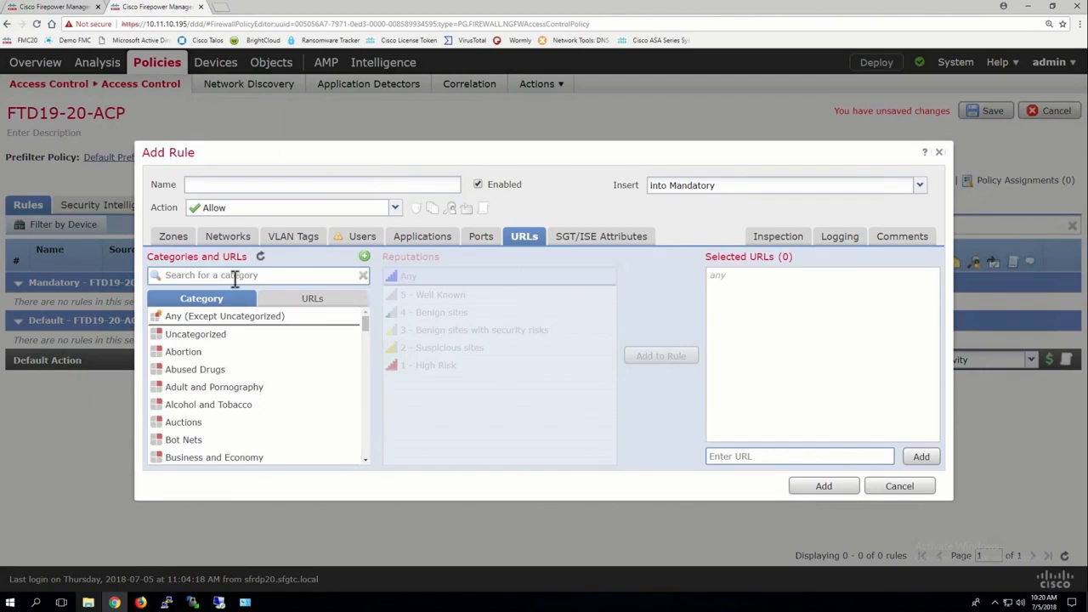
Step: Search the rule's available applications for "facebook", look through the matching applications, and clear the search
click(423, 237)
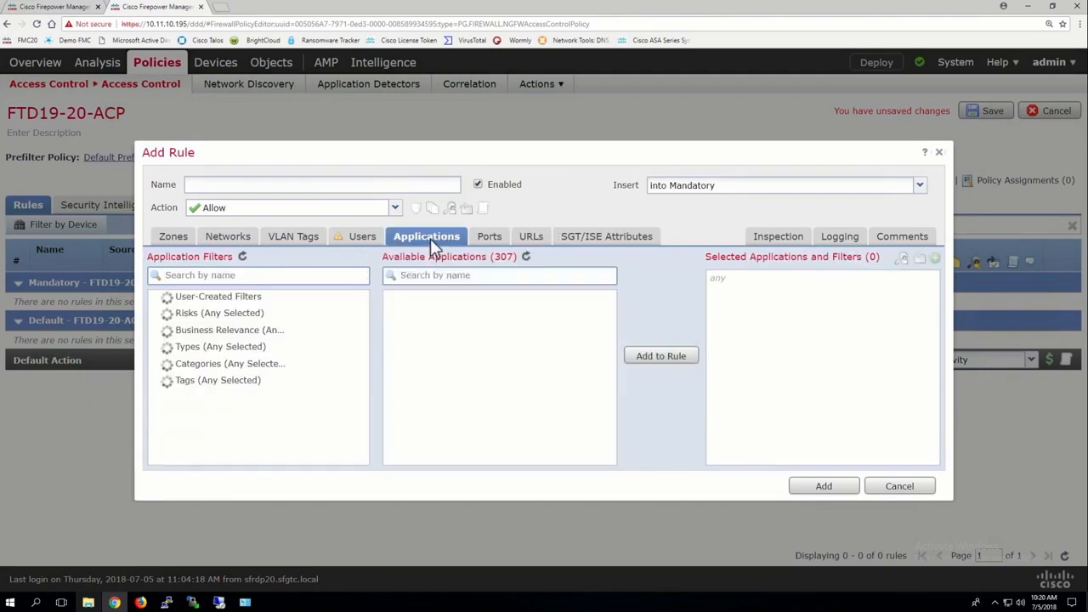
click(452, 281)
text(facebook)
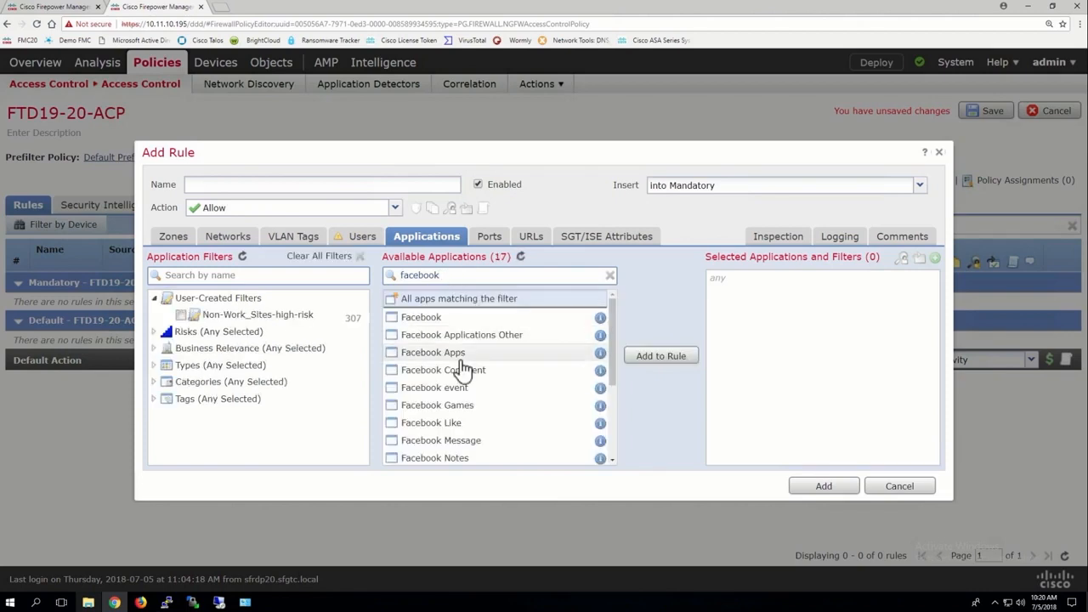
scroll(463, 368, down, 3)
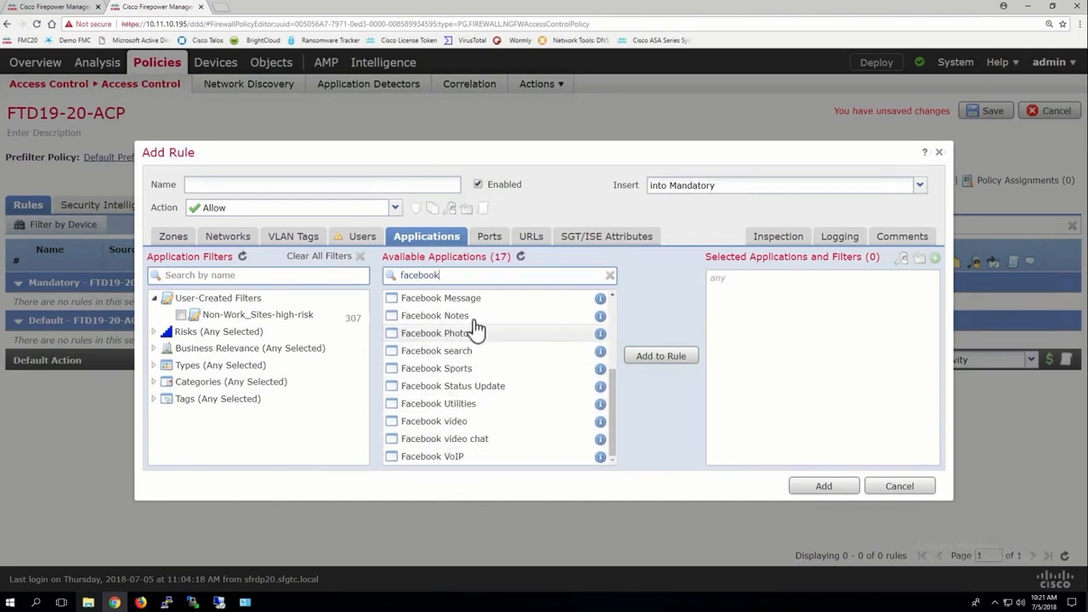
scroll(474, 332, up, 3)
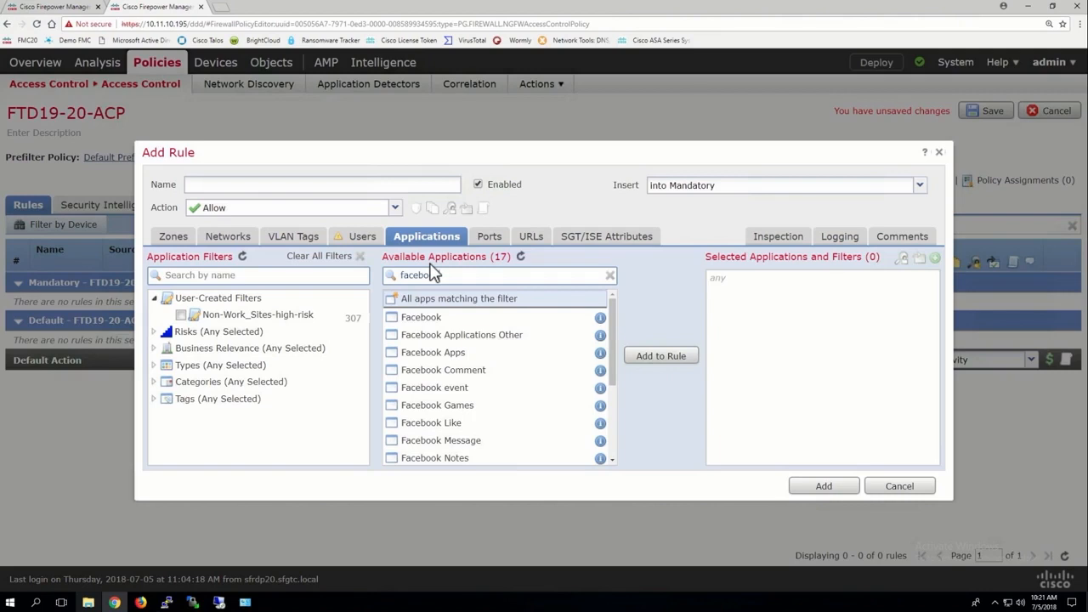
click(610, 277)
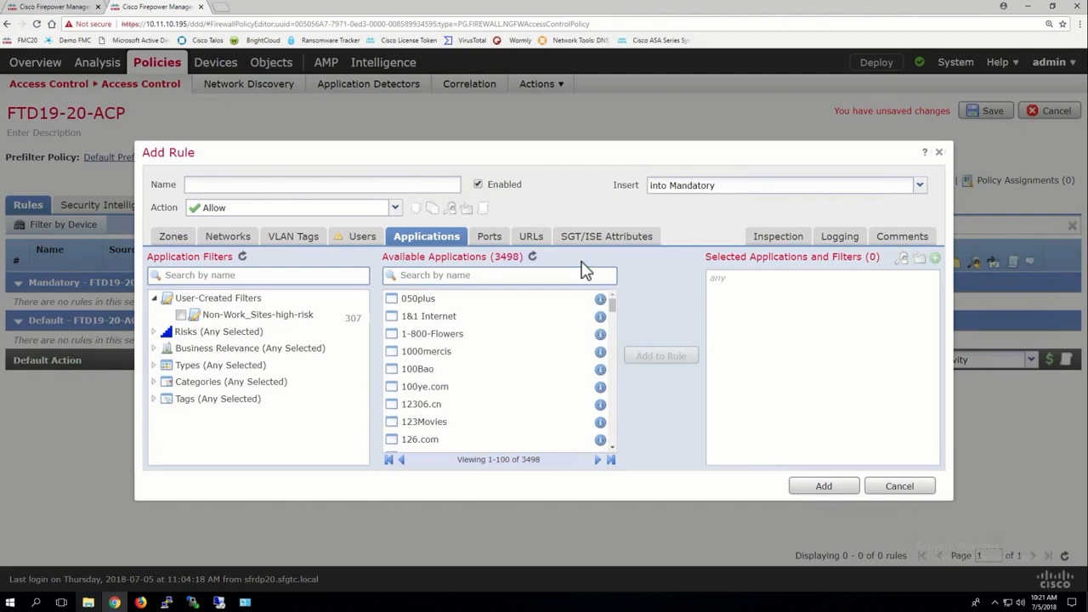
Step: Select the Facebook URL object in the rule's URL conditions and show the options for creating new URL entries
click(531, 238)
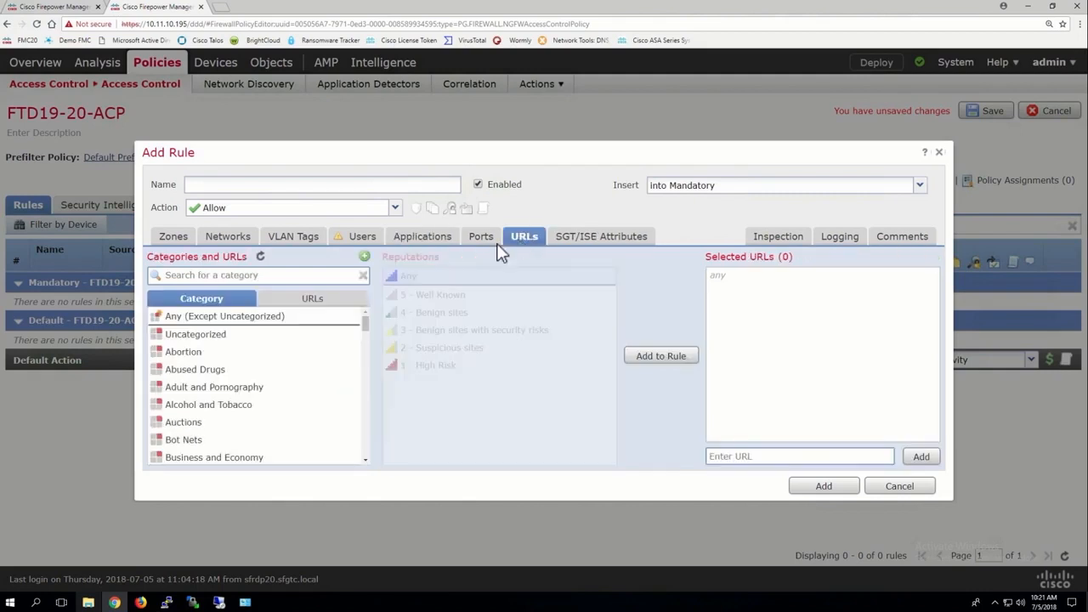
click(312, 301)
click(184, 318)
click(364, 258)
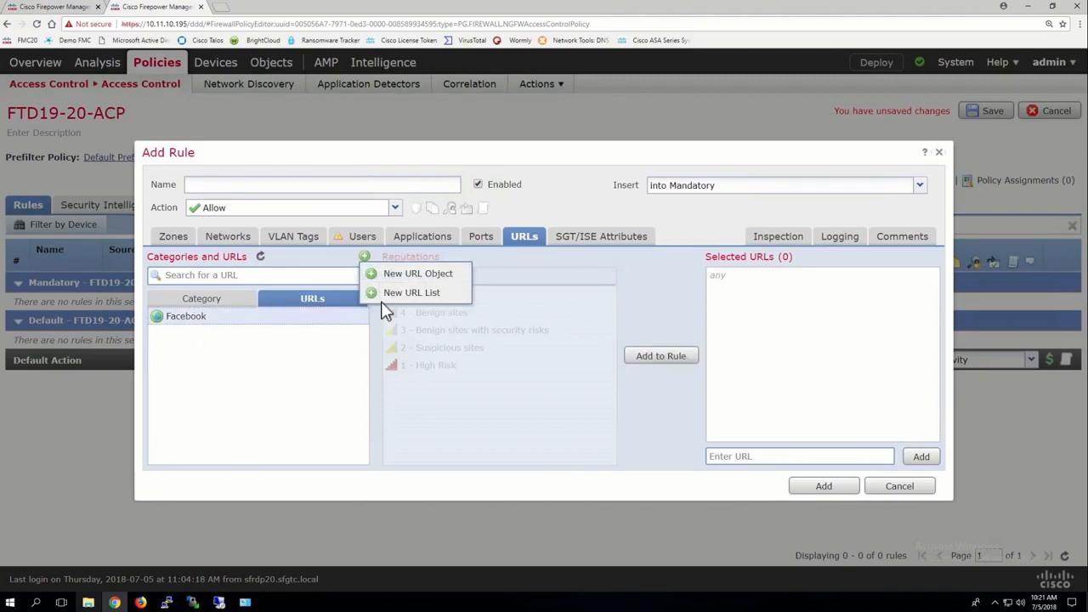
Step: Switch to Object Management, view the URL objects, and open the Geolocation object list
click(55, 7)
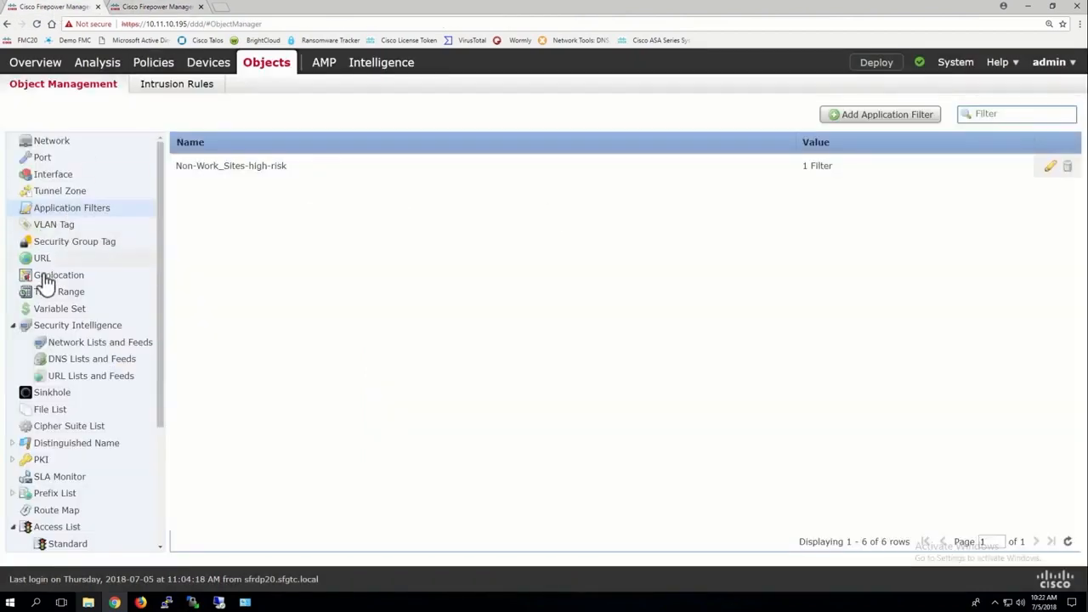
click(42, 259)
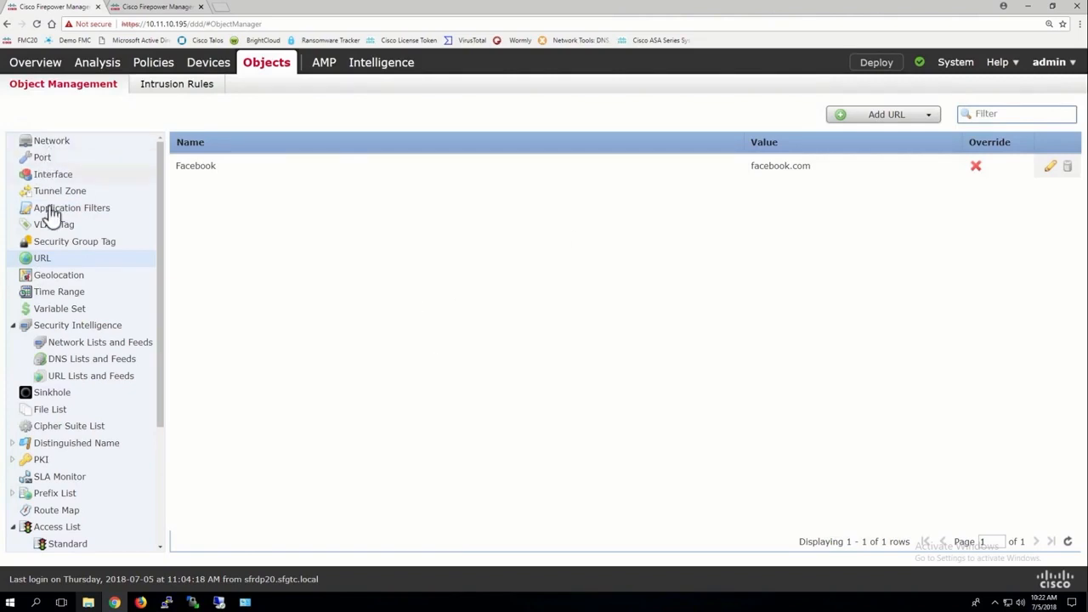
click(29, 281)
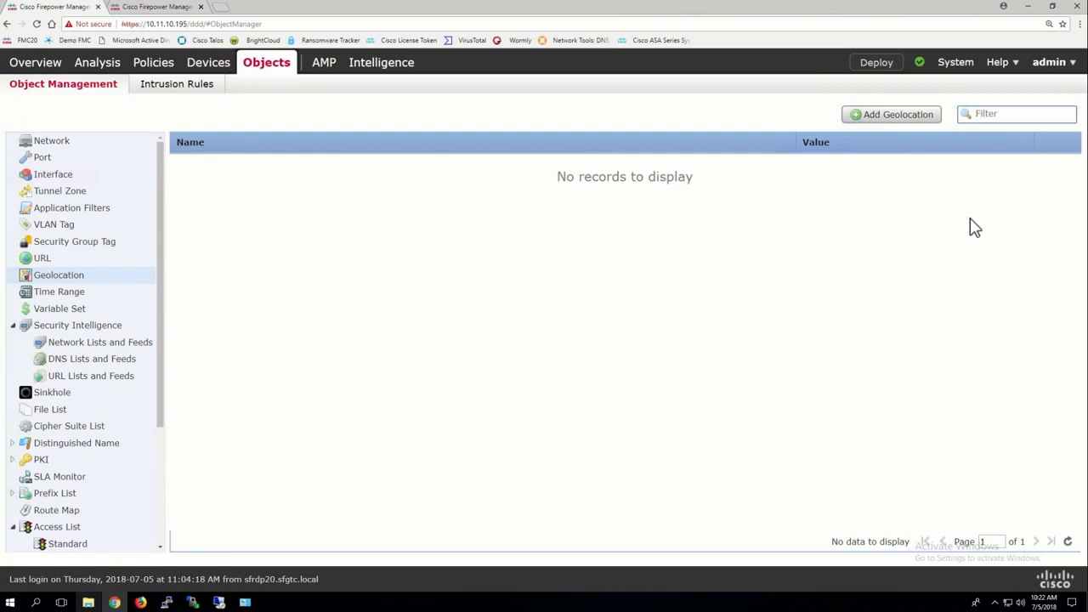
Step: Start a new geolocation object and name it Bad_Countries_for_us
click(889, 115)
click(489, 197)
text(Bad_)
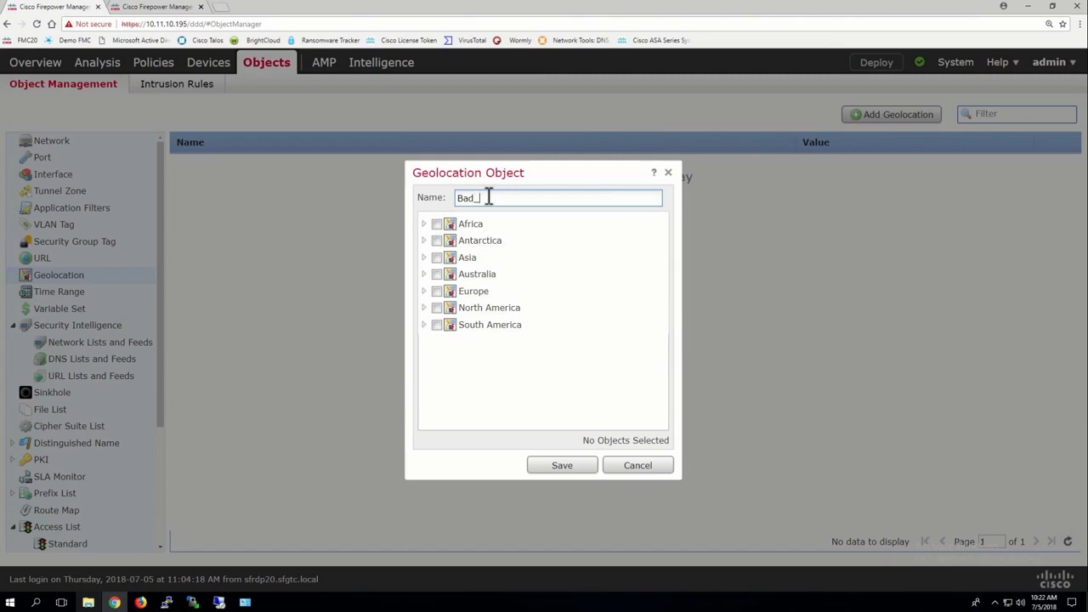
text(cpoutnries)
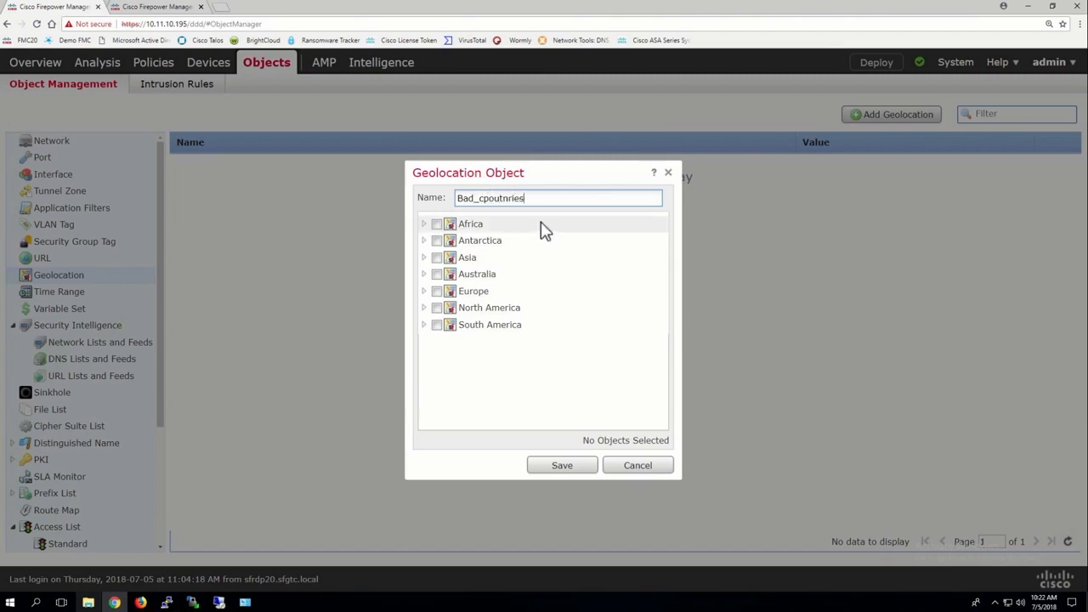
drag(525, 198, 481, 198)
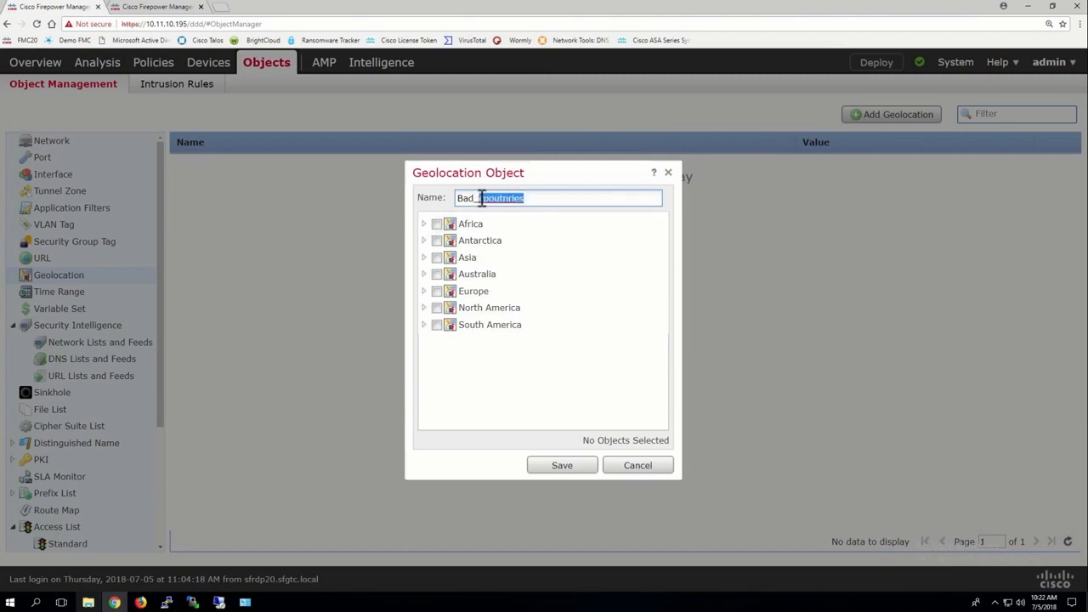
text(Countries)
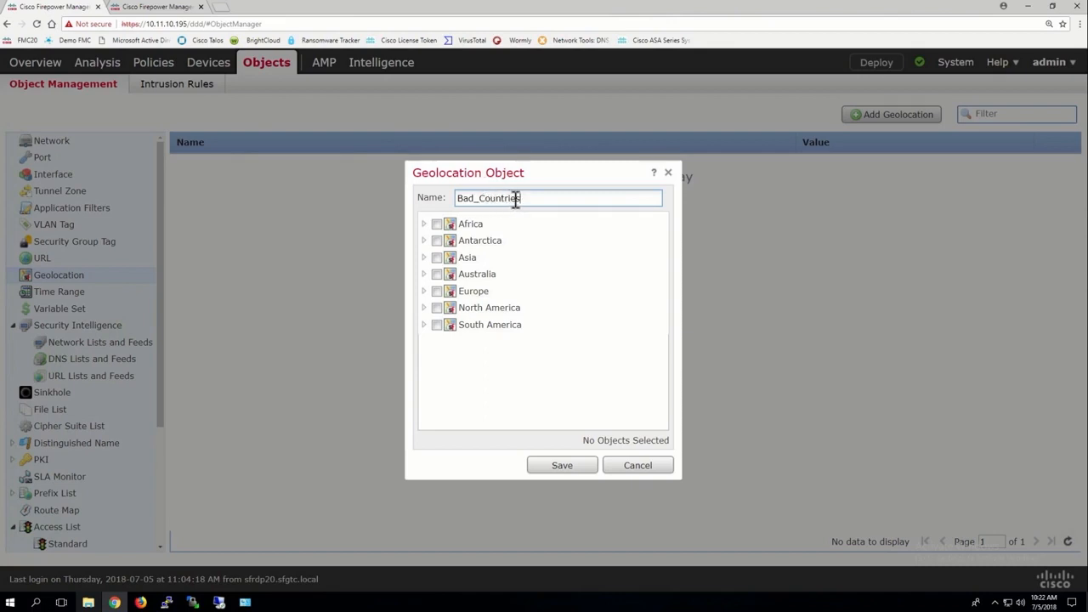
text(_for)_)
key(BackSpace)
text(_us)
Step: Include all seven continents, from Africa through South America, in the geolocation object
click(437, 224)
click(437, 240)
click(437, 257)
click(437, 273)
click(437, 291)
click(437, 308)
click(438, 325)
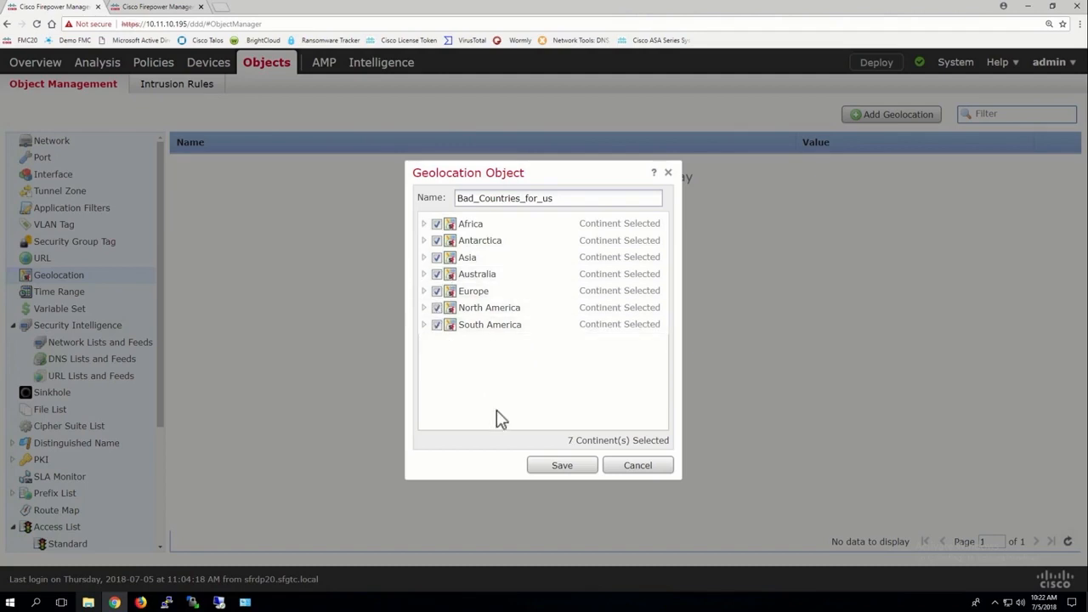
Step: Examine the individual countries included under Africa and Antarctica, collapsing each continent again
click(423, 223)
scroll(489, 297, down, 8)
scroll(492, 302, down, 3)
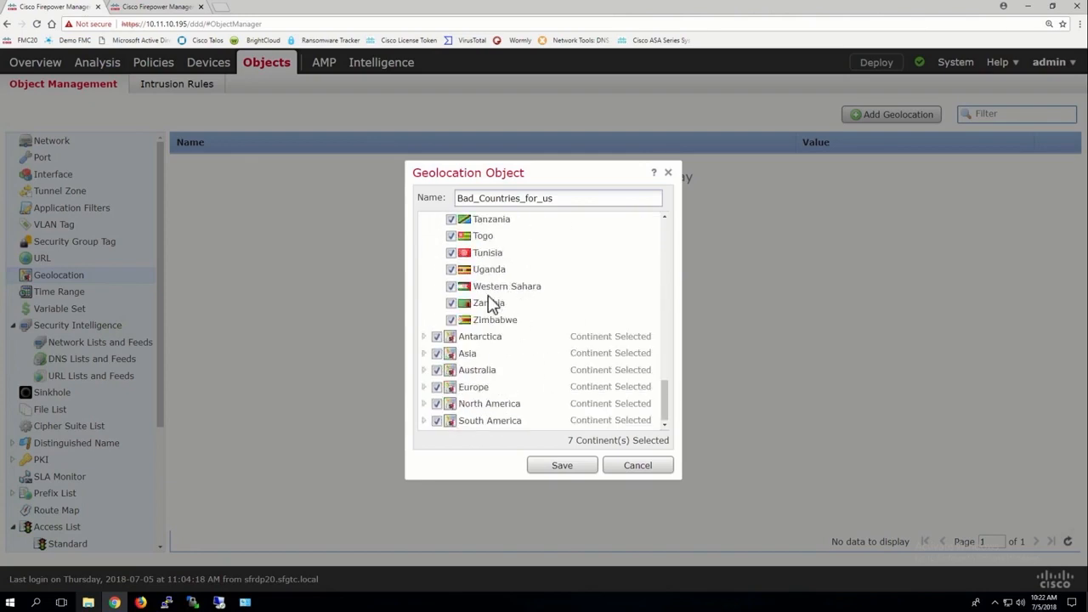
scroll(459, 280, up, 10)
click(425, 223)
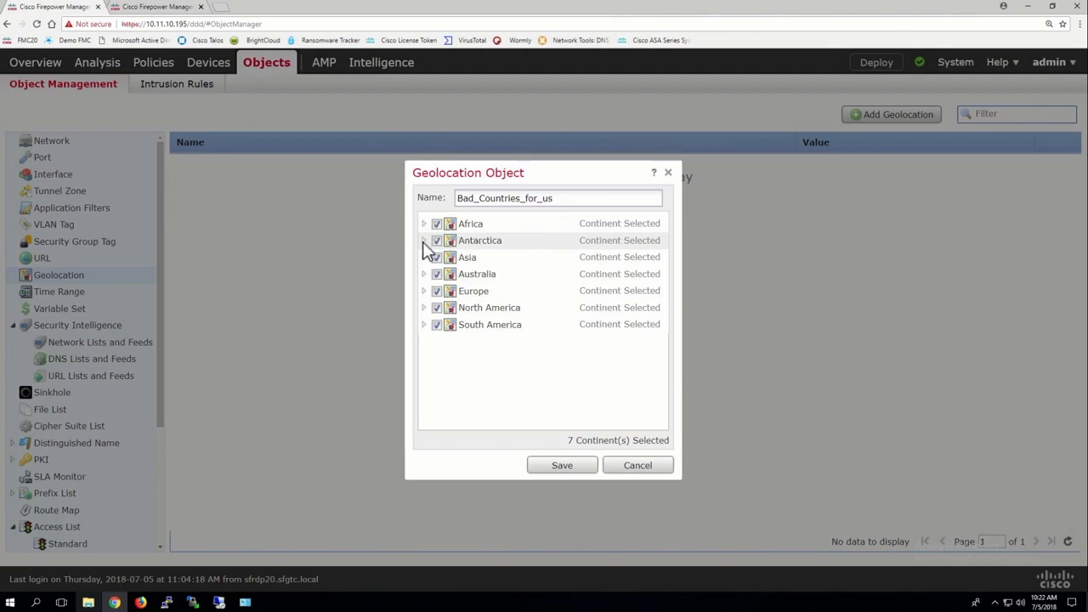
click(423, 242)
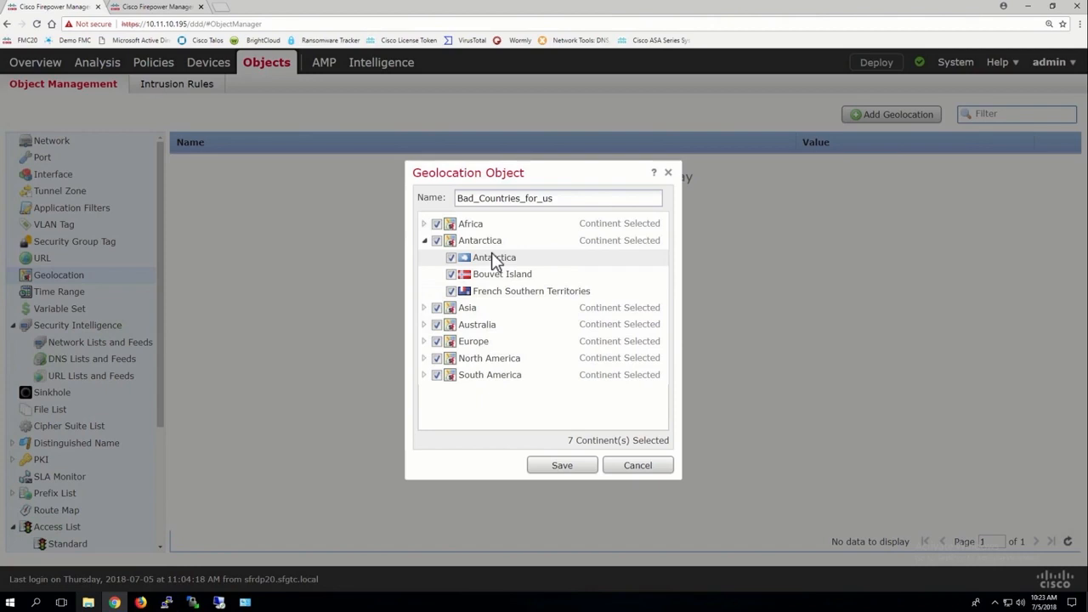
click(424, 241)
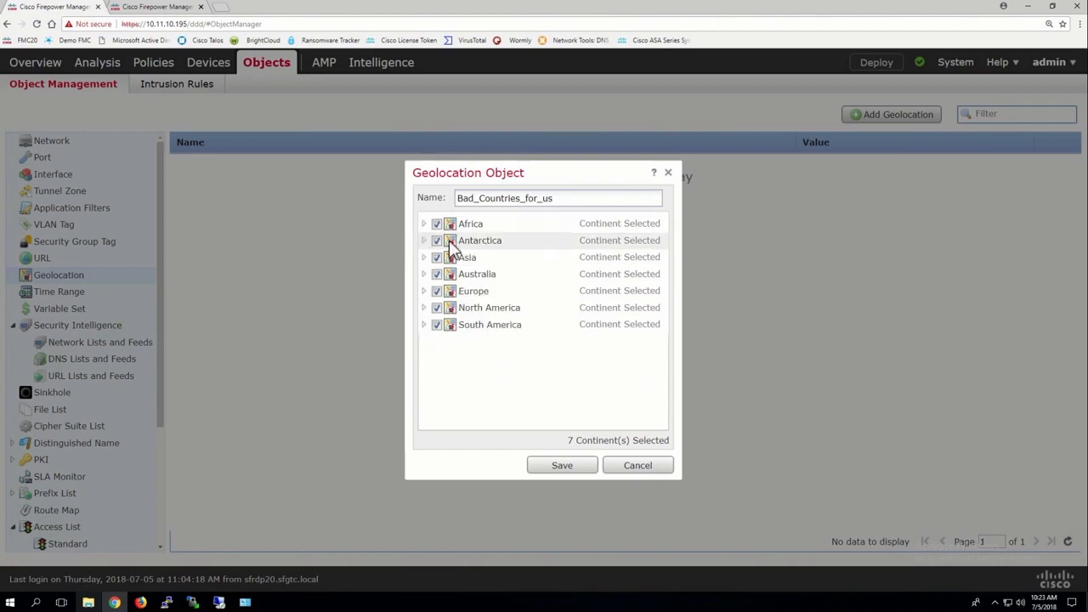
click(425, 240)
click(424, 240)
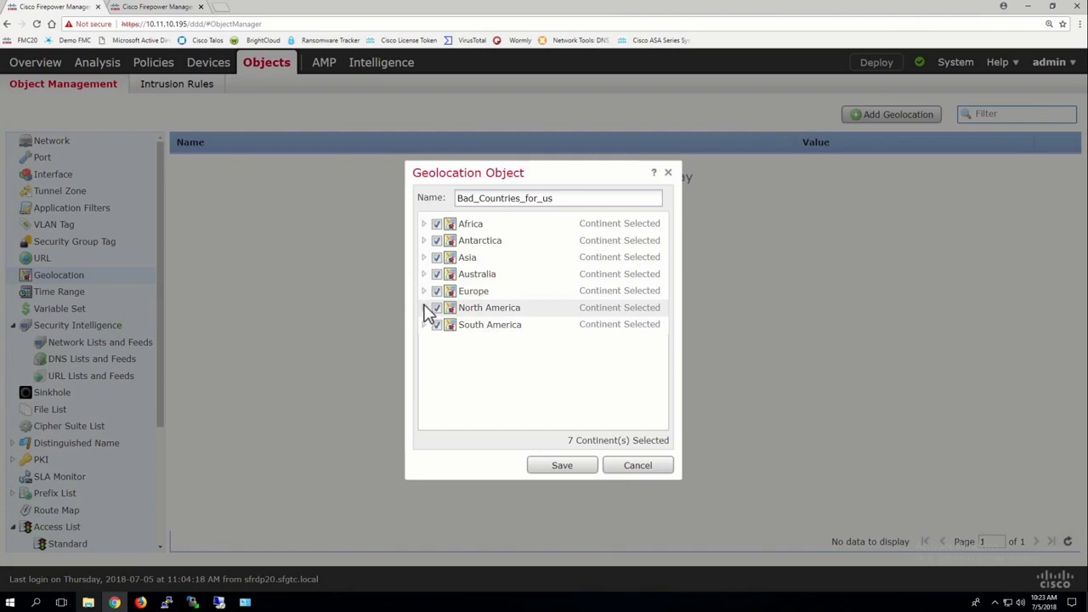
Step: Exclude Canada and the United States from the North America countries in the geolocation object
click(424, 307)
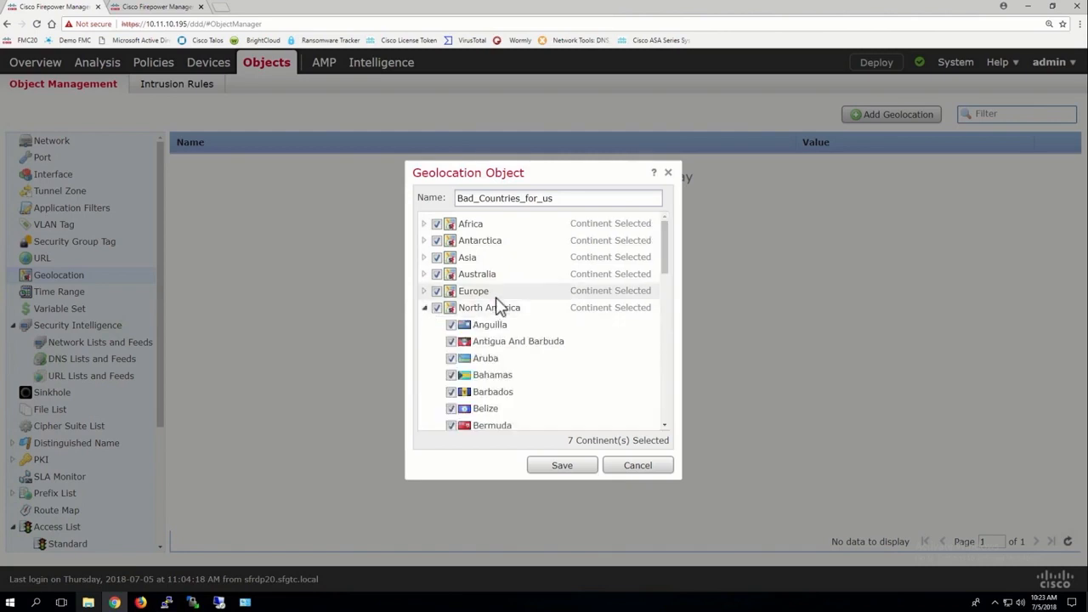
scroll(499, 306, down, 2)
right_click(497, 306)
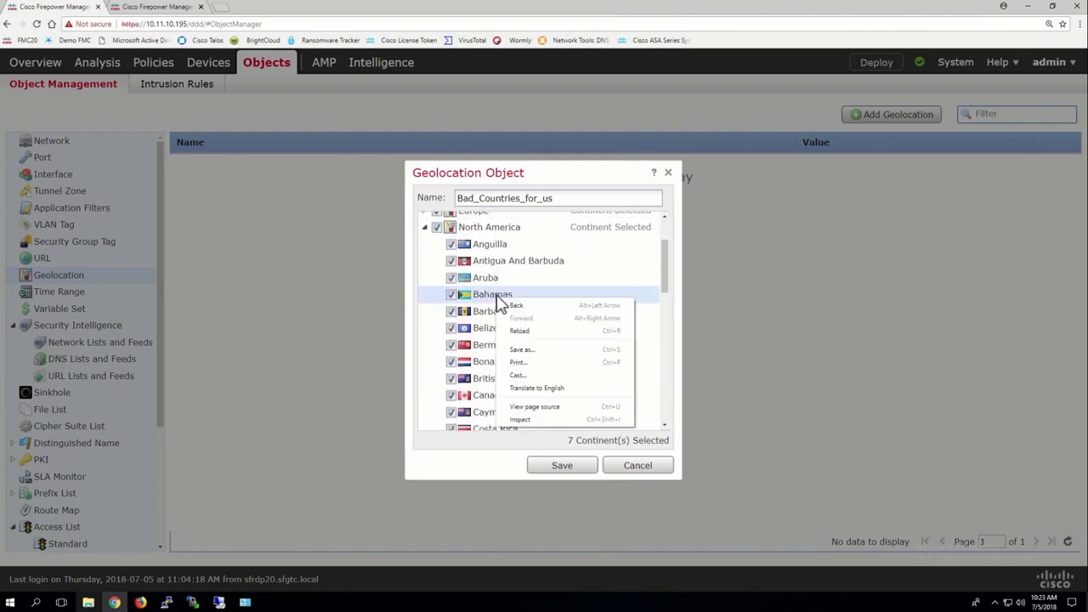
click(490, 250)
click(450, 395)
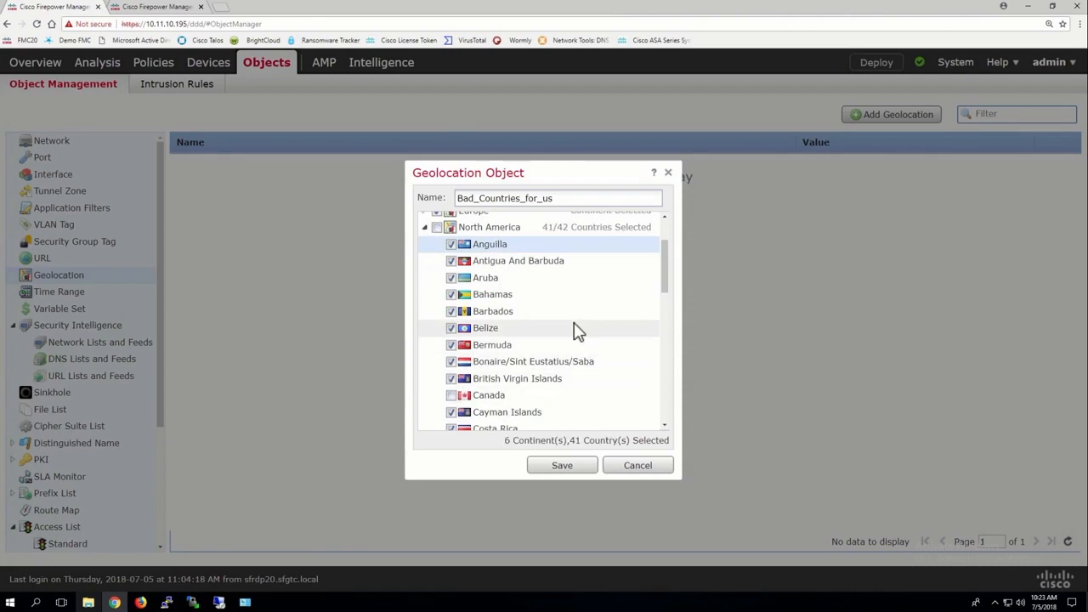
scroll(574, 332, down, 10)
click(453, 405)
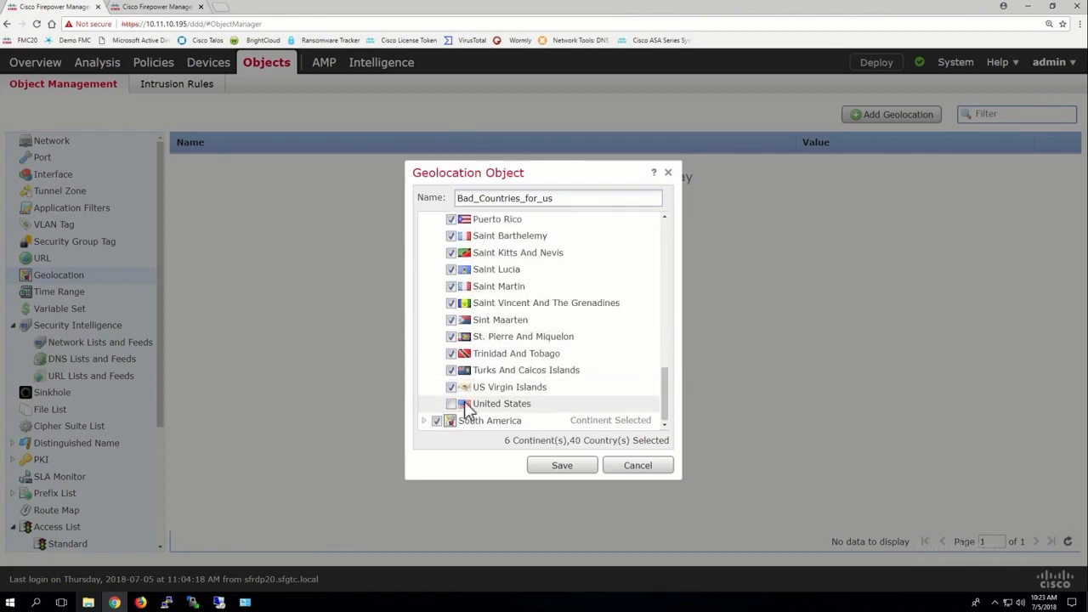
Step: Include Canada again among the North America countries and save the geolocation object
scroll(542, 333, up, 3)
scroll(544, 338, up, 2)
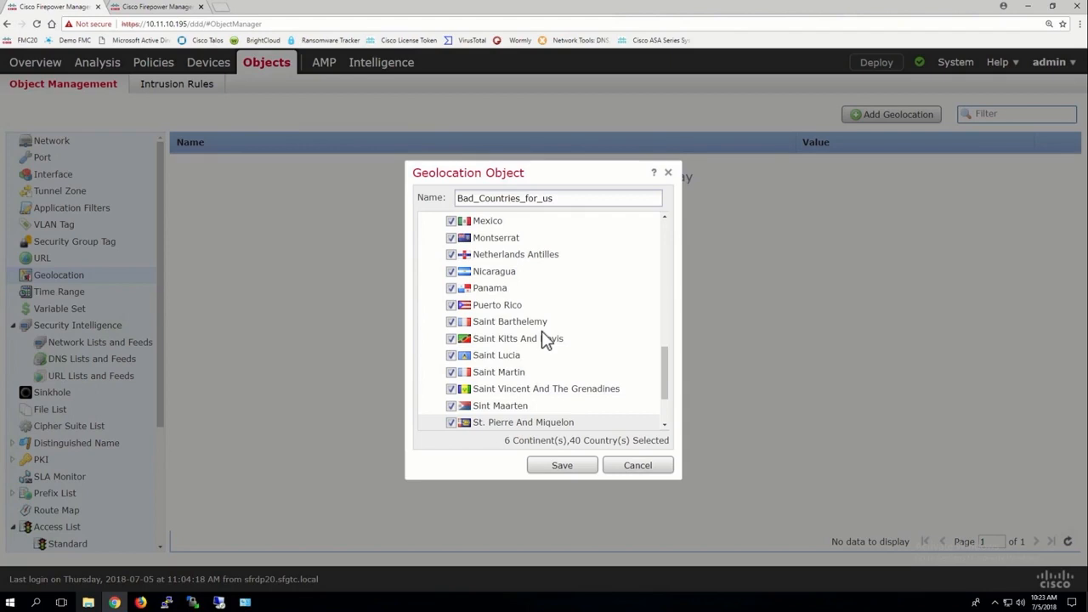
scroll(544, 338, up, 5)
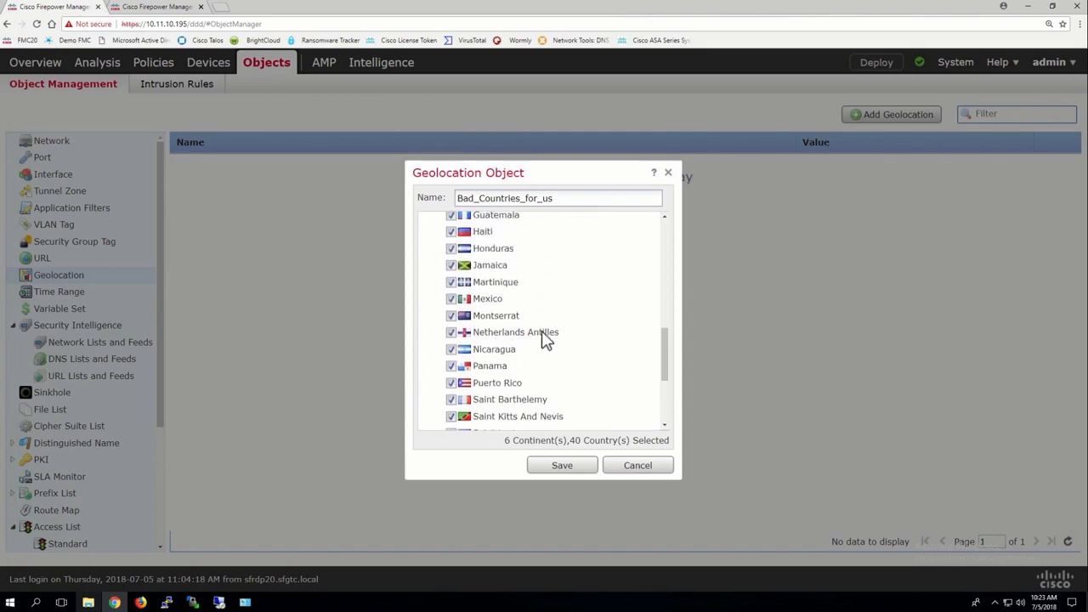
scroll(544, 339, up, 1)
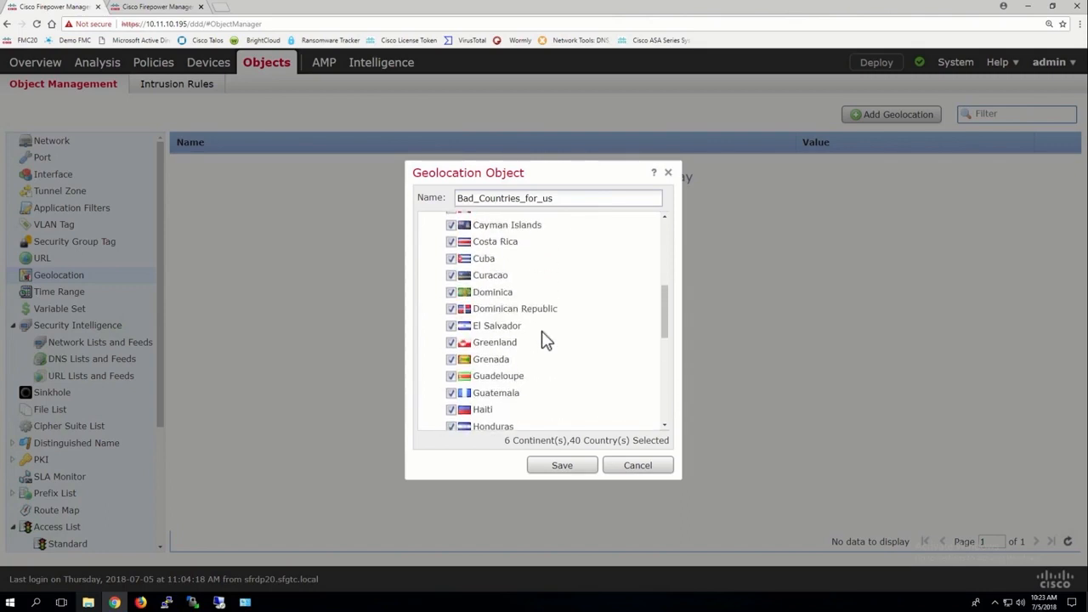
scroll(455, 274, up, 1)
scroll(455, 274, up, 2)
click(450, 281)
scroll(544, 347, down, 10)
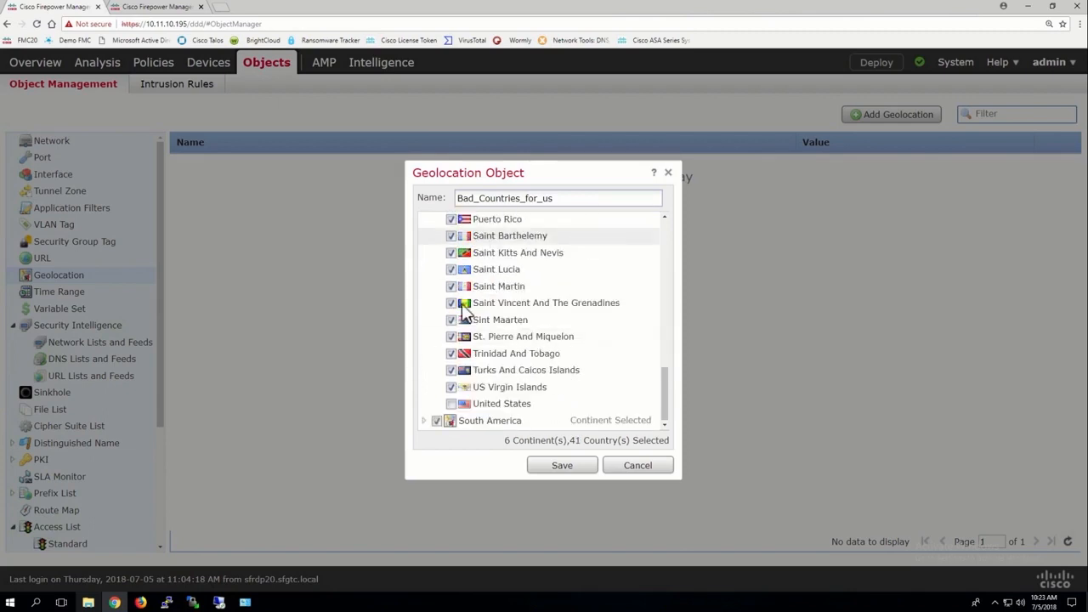
click(561, 466)
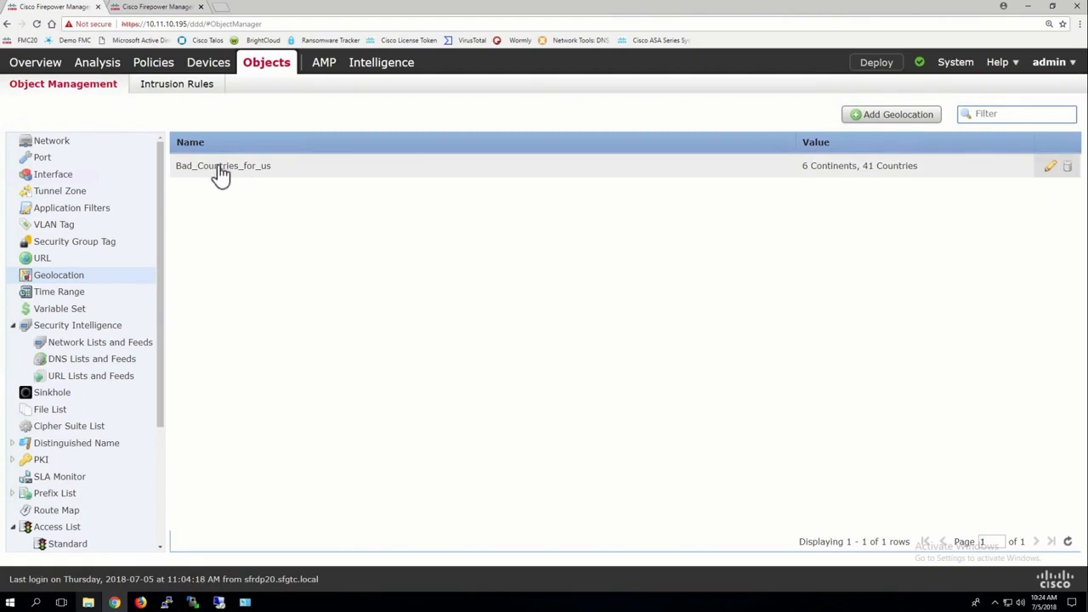
Step: Return to the Add Rule dialog of the access control policy and show the geolocation choices for its network conditions
click(159, 8)
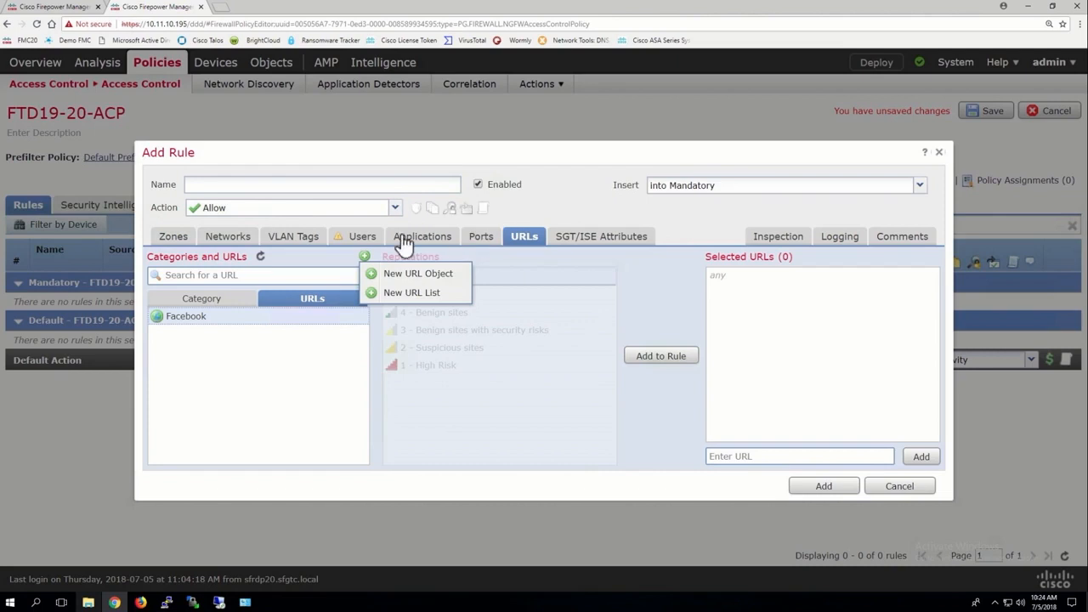
click(233, 239)
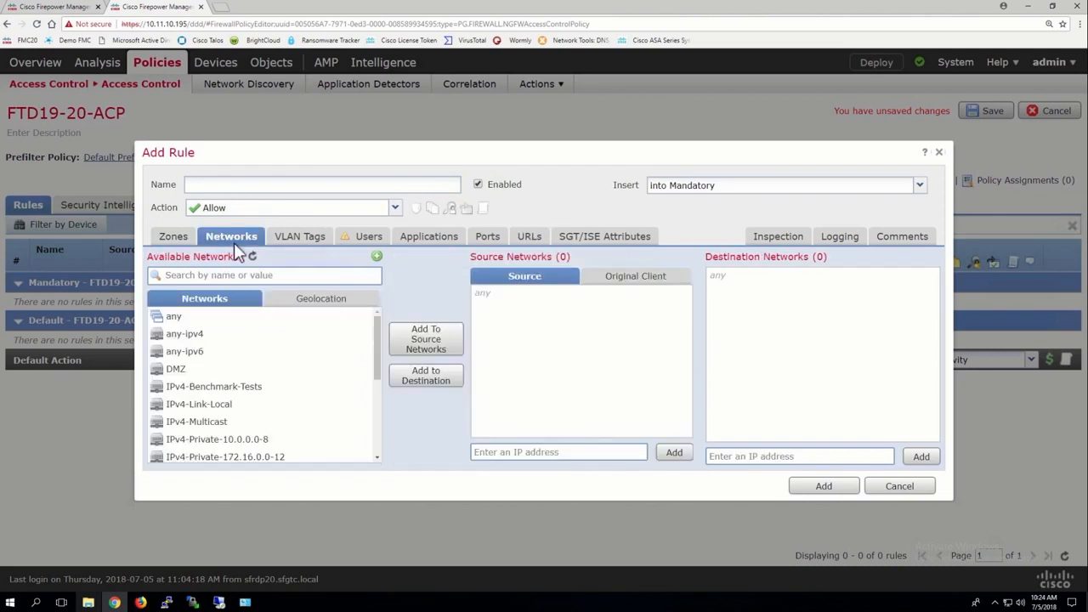
click(312, 305)
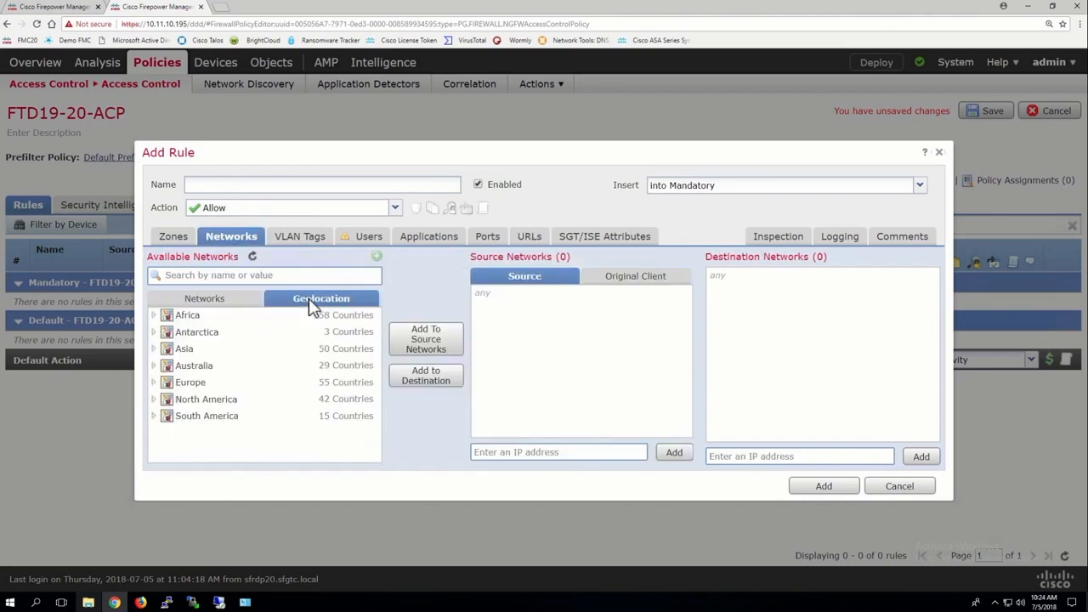
Step: Refresh the rule's geolocation choices and view a blank new time range in the object management page, cancelling it without saving
click(253, 259)
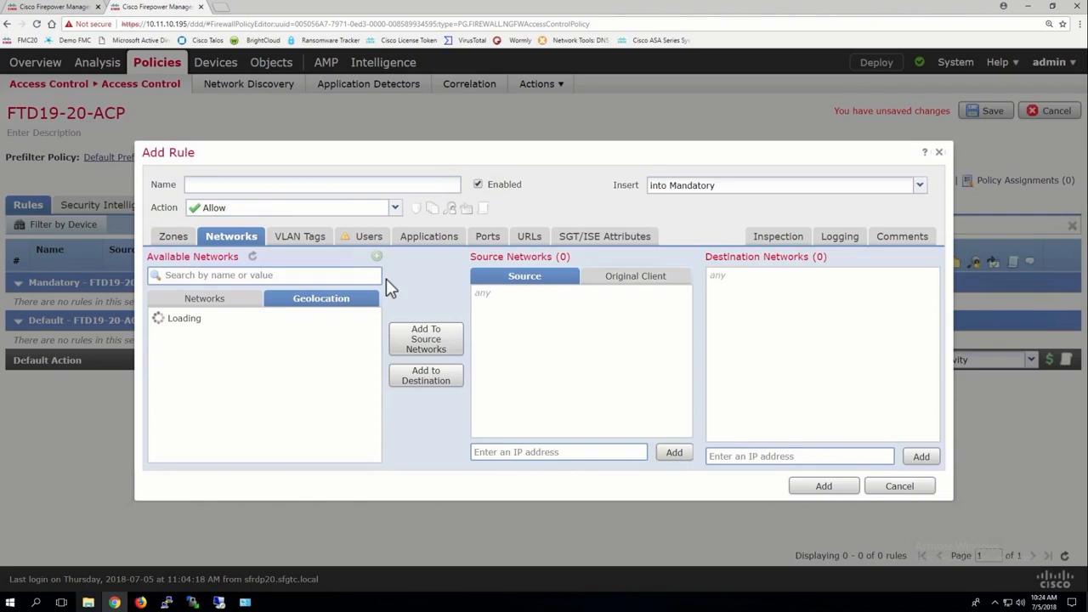
click(58, 6)
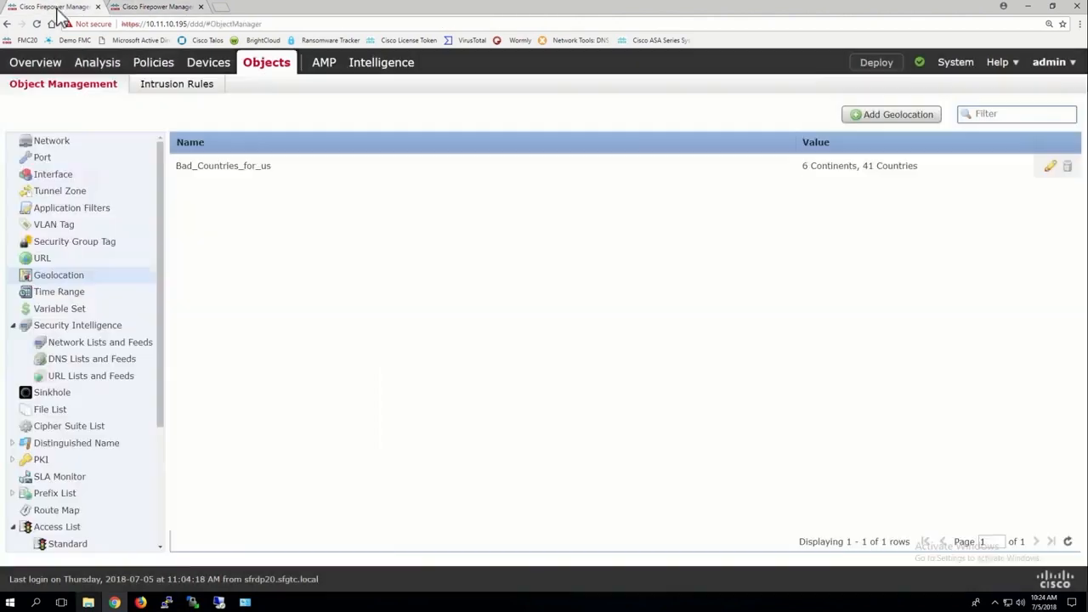
click(46, 294)
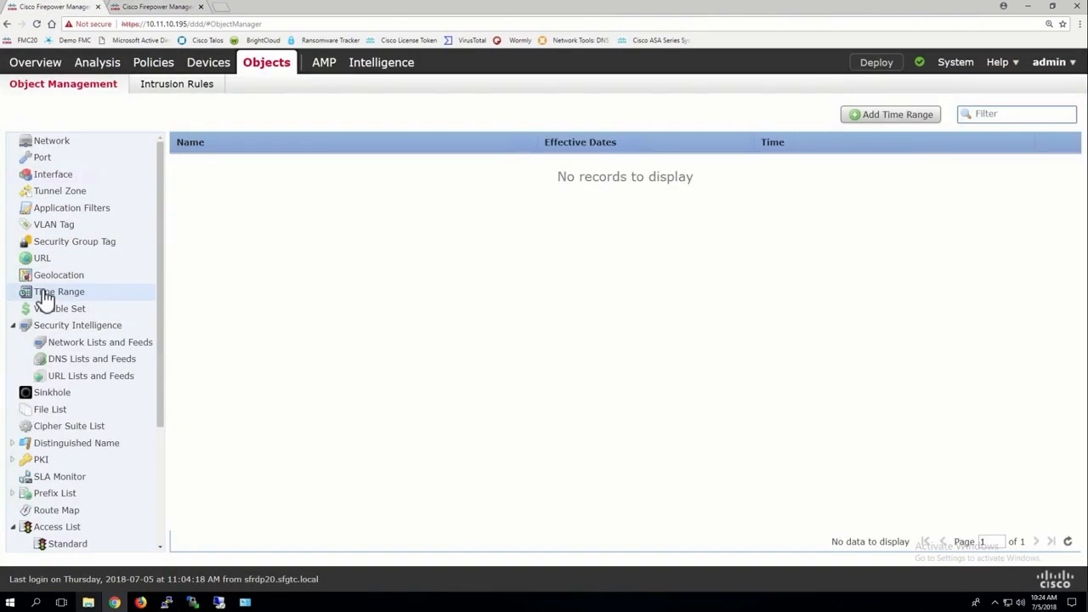
click(898, 118)
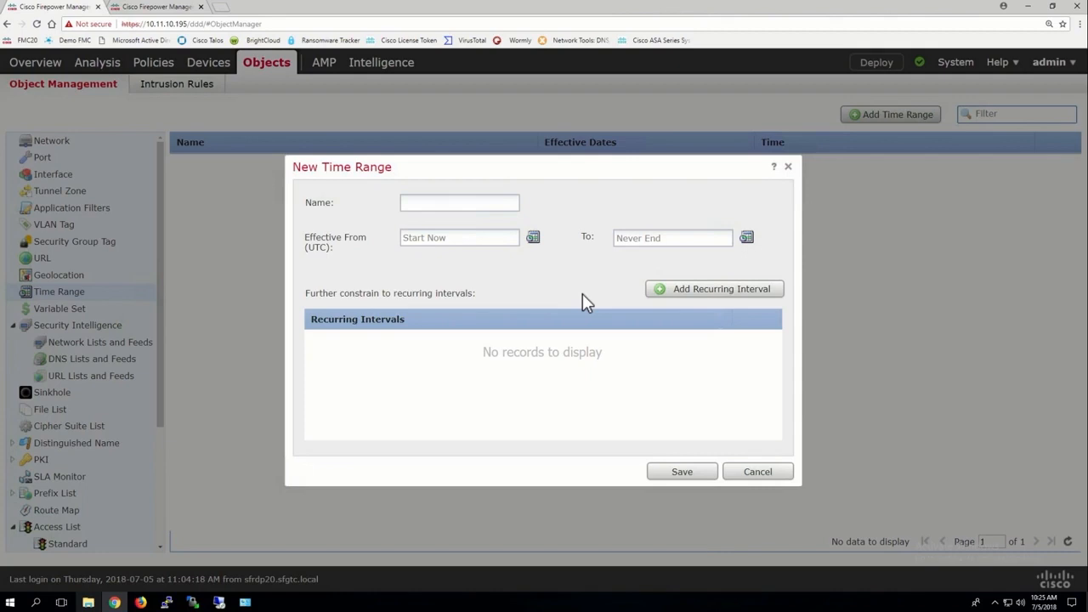
click(754, 473)
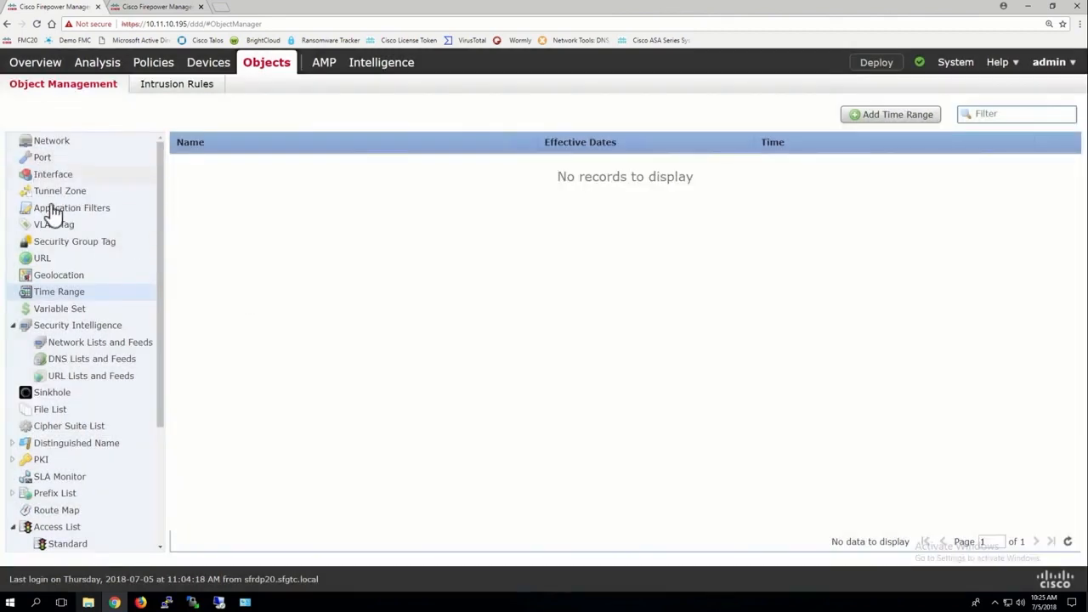
Step: Start a new variable set, review its default variables, and name it Pod20_Variable
click(59, 316)
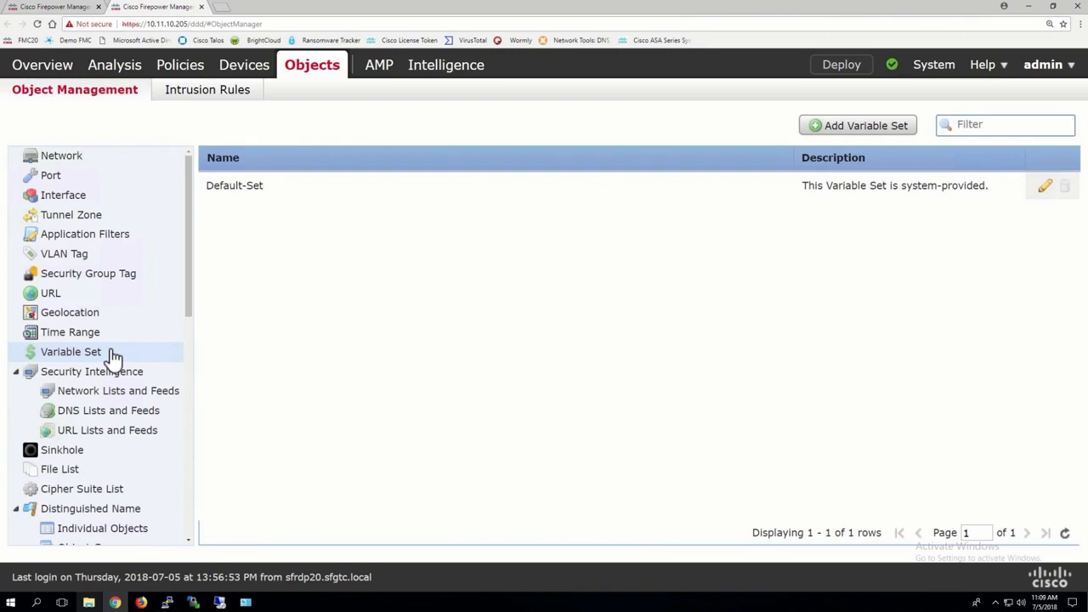
click(855, 125)
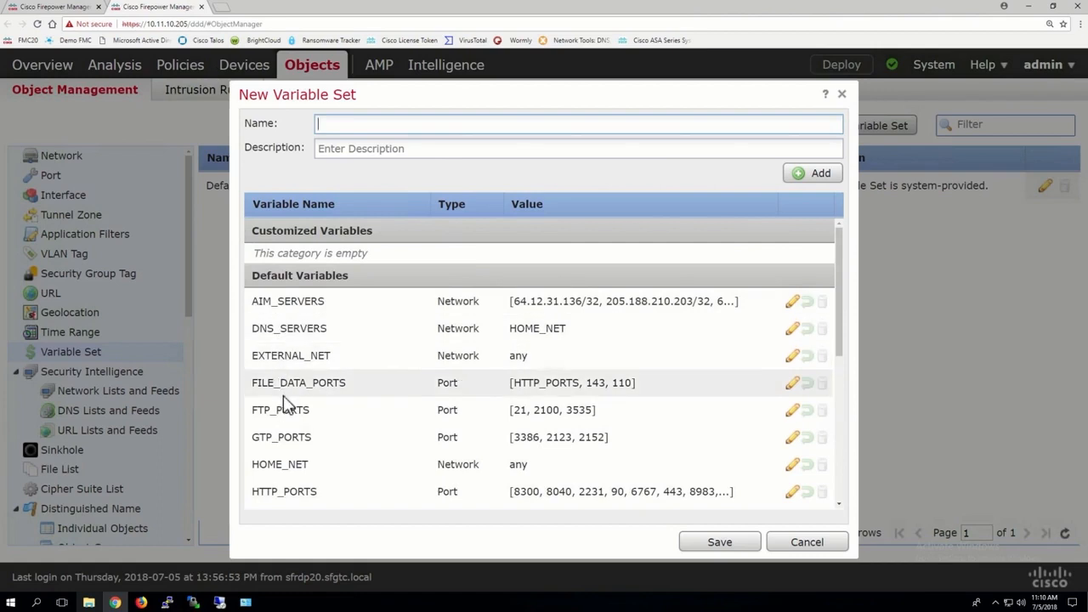
scroll(285, 400, down, 5)
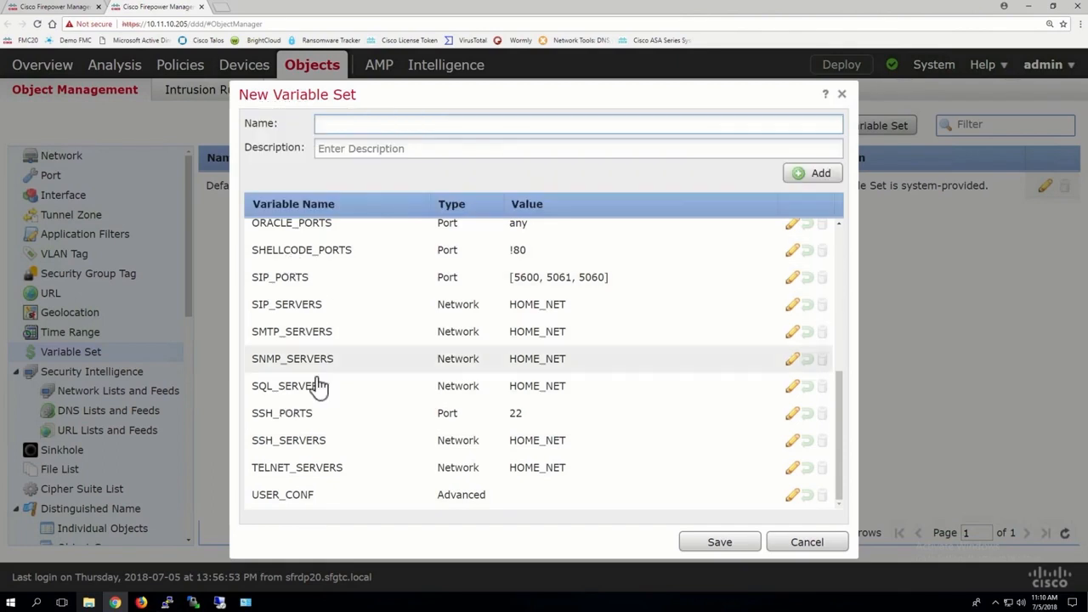
scroll(329, 410, up, 2)
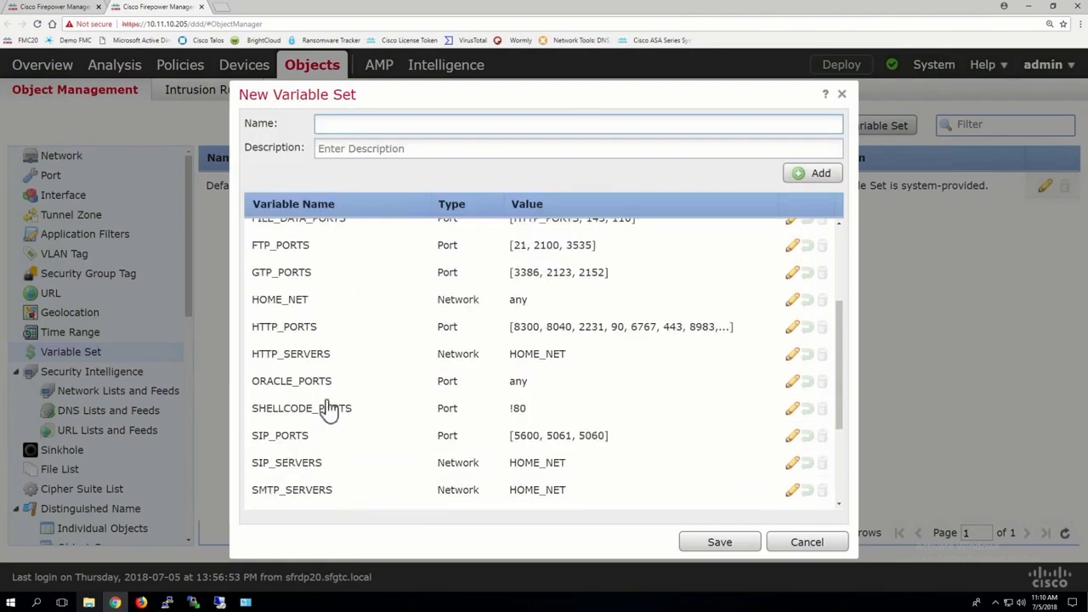
scroll(372, 394, up, 2)
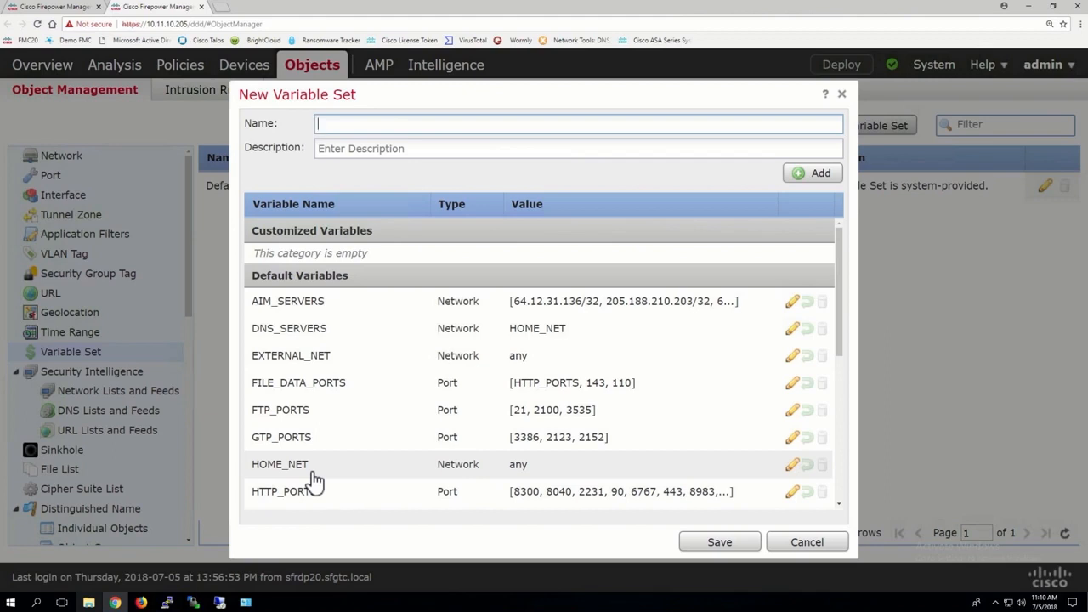
text(Pod20 )
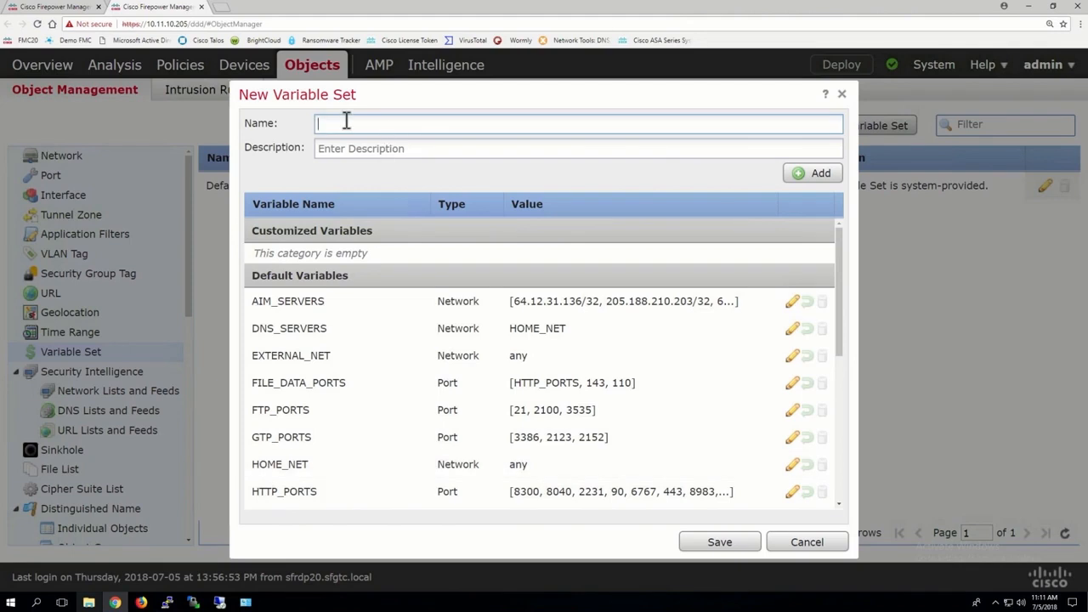
text(Variable)
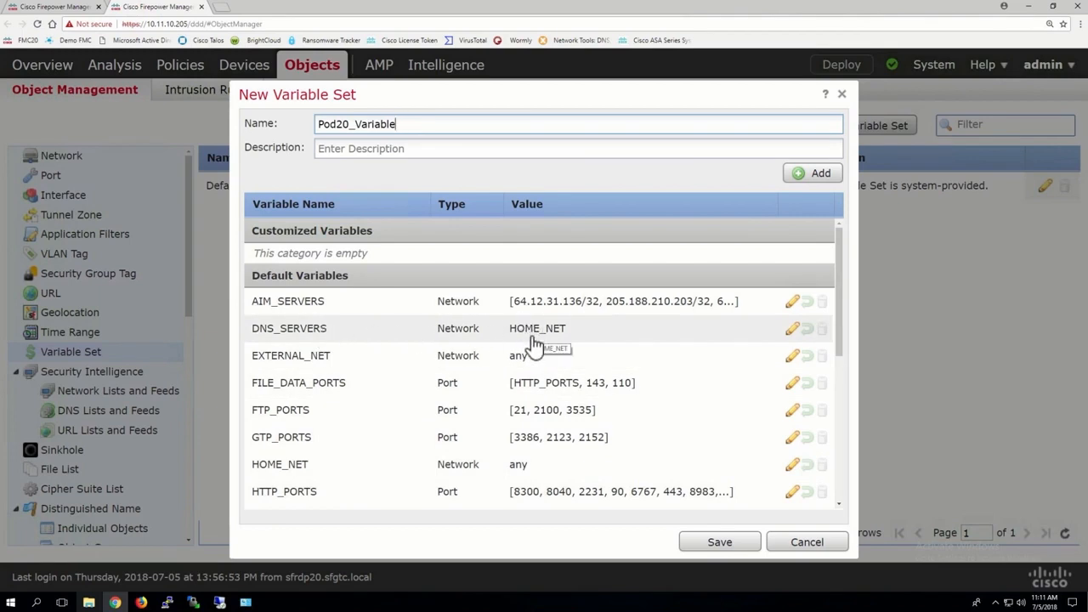
Step: Edit the HOME_NET variable in the set and add Lammle_Enterprise to its included networks
scroll(516, 471, down, 4)
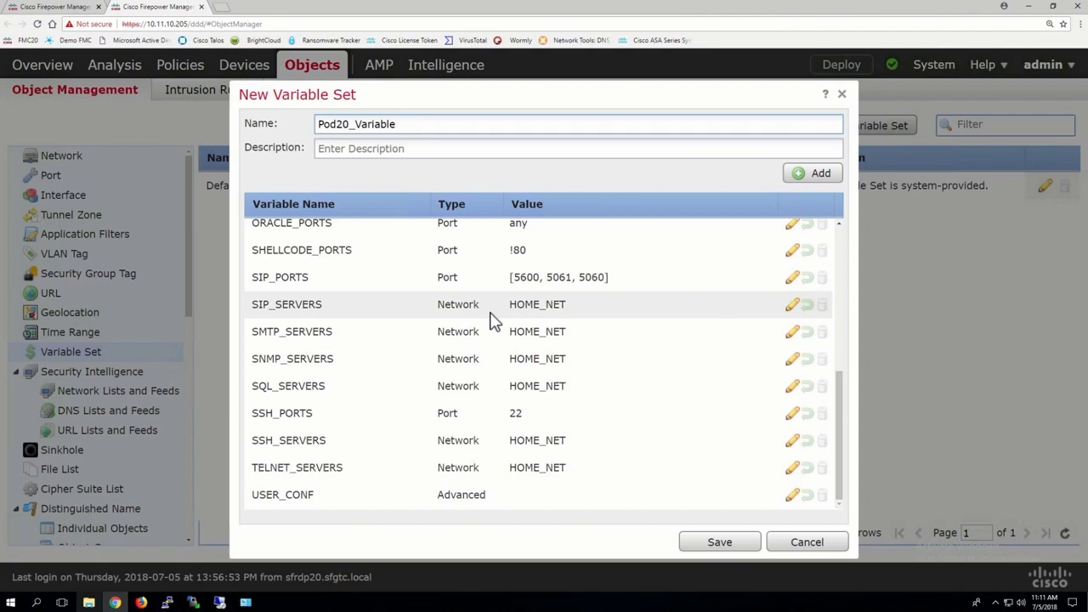
scroll(494, 321, up, 5)
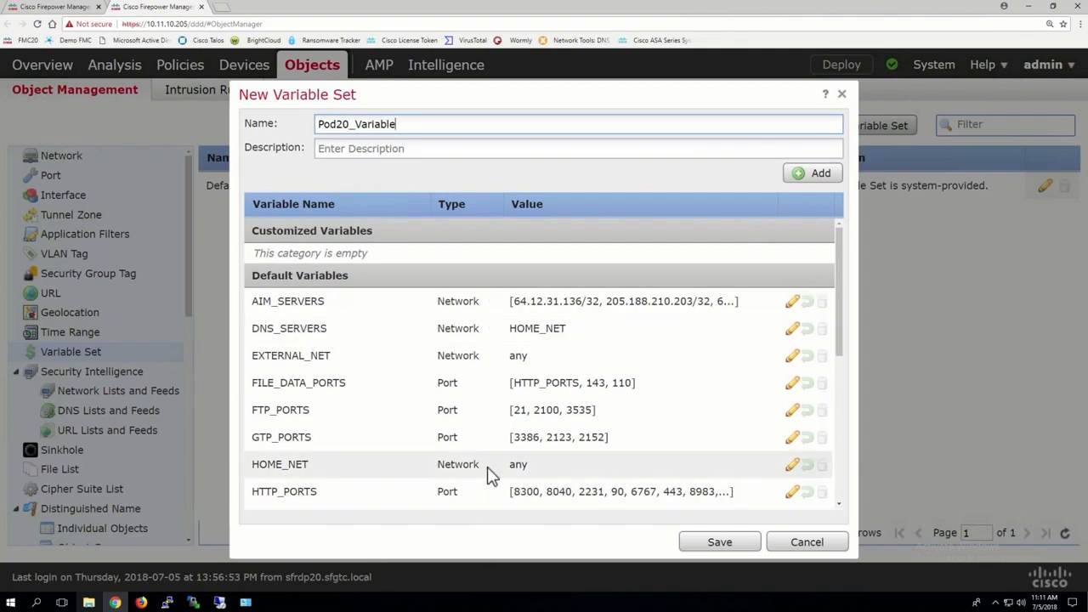
click(794, 467)
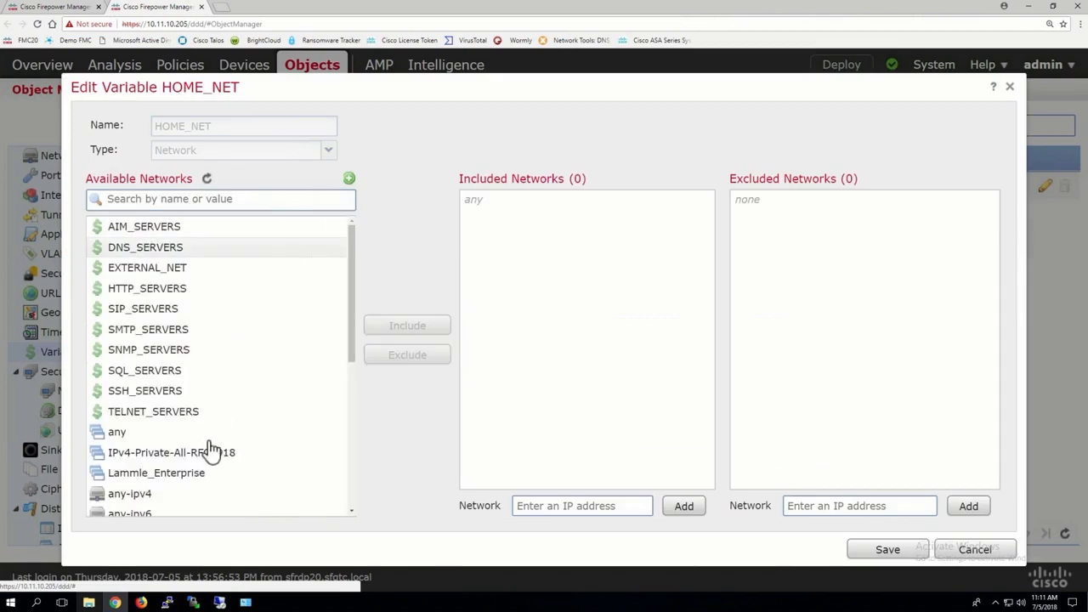
click(192, 476)
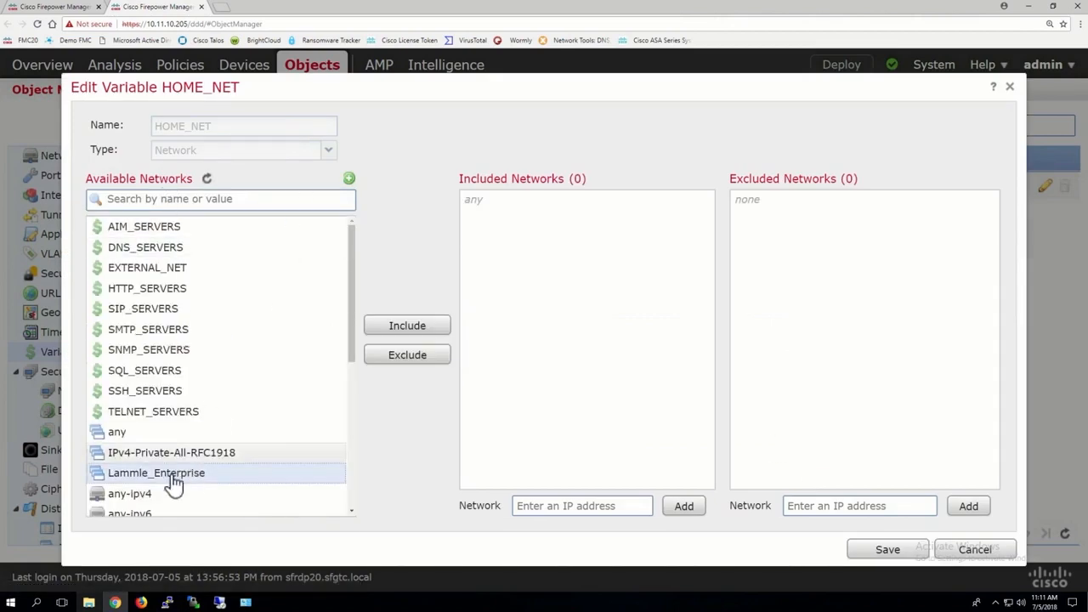
click(408, 328)
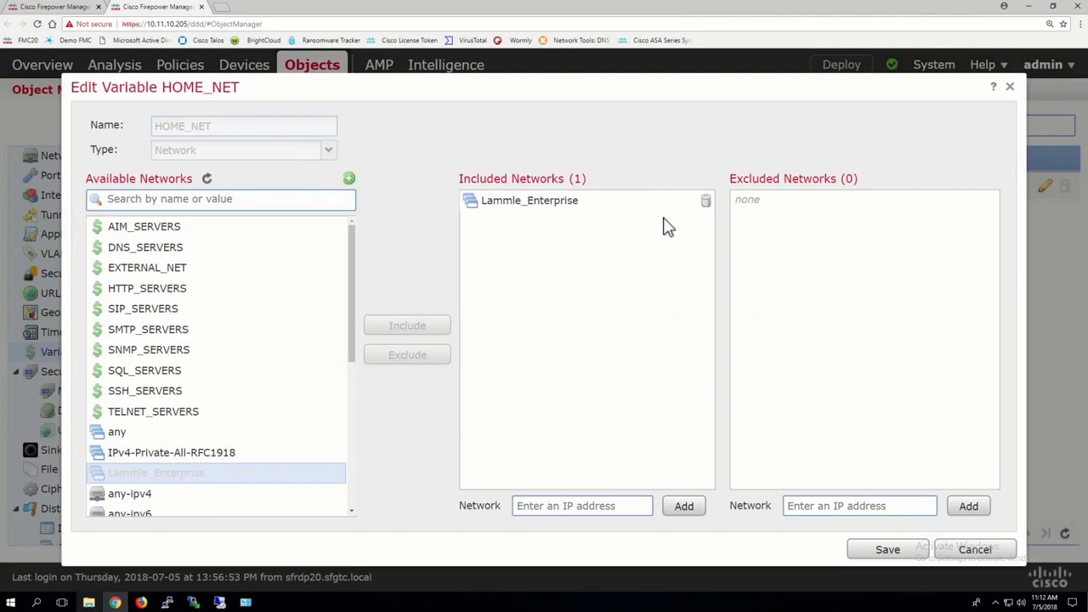
Step: Replace Lammle_Enterprise with the literal network 11.0.0.0/8 in HOME_NET's included networks, and remove that literal network again
click(706, 202)
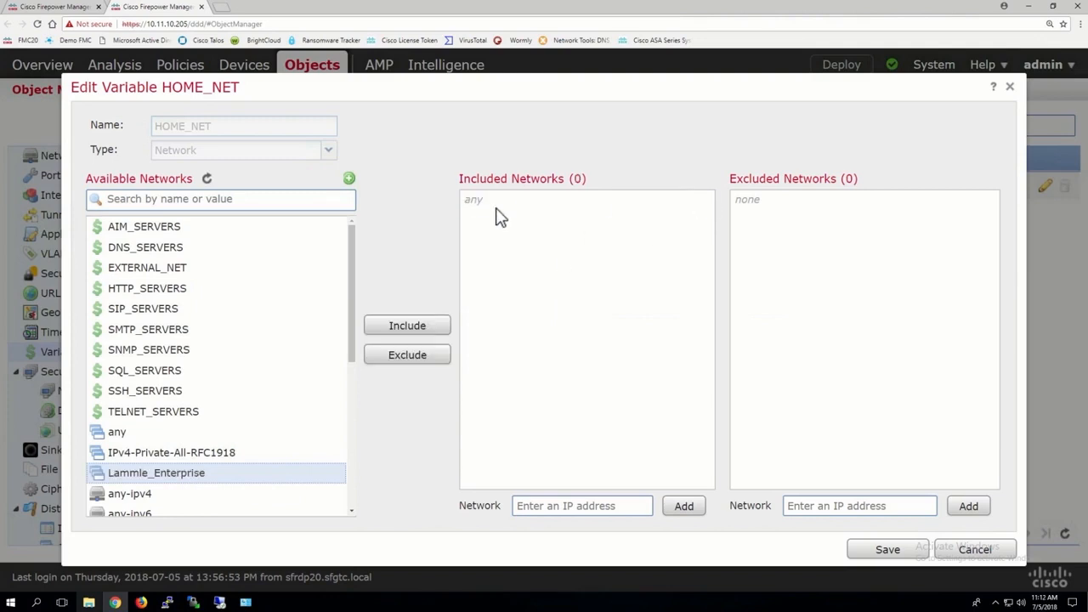
click(542, 507)
text(11.0.0.0/8)
click(684, 508)
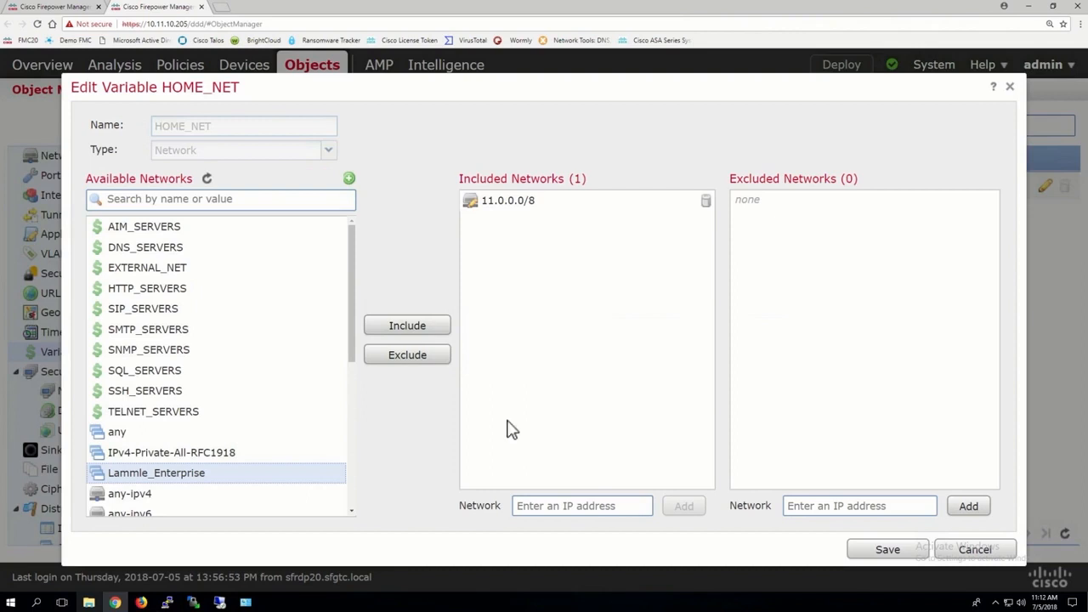
click(707, 202)
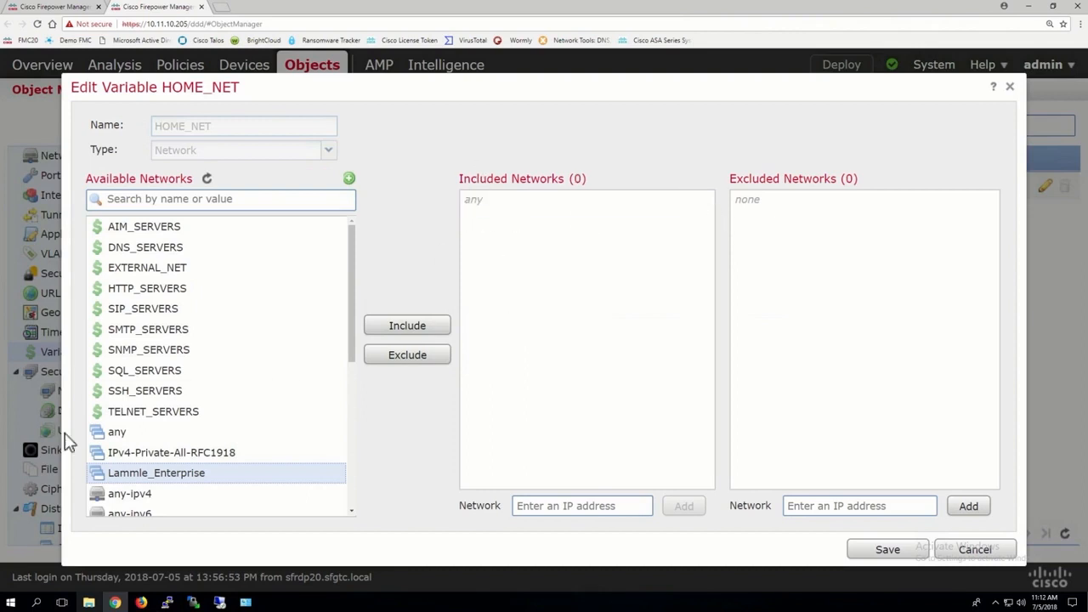
Step: Include Lammle_Enterprise in HOME_NET again and save the variable
click(407, 329)
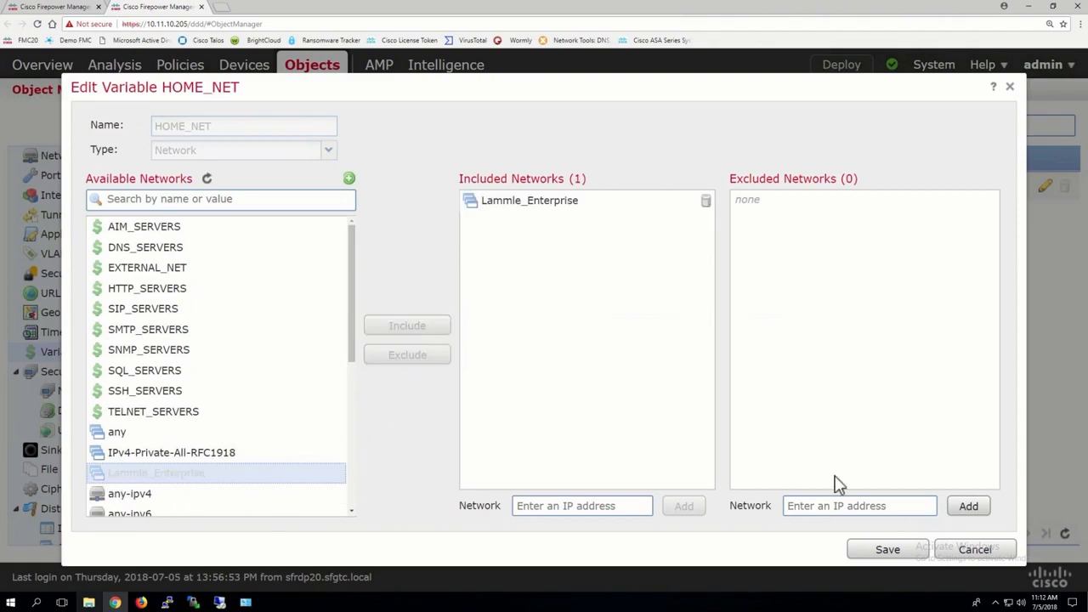
click(883, 551)
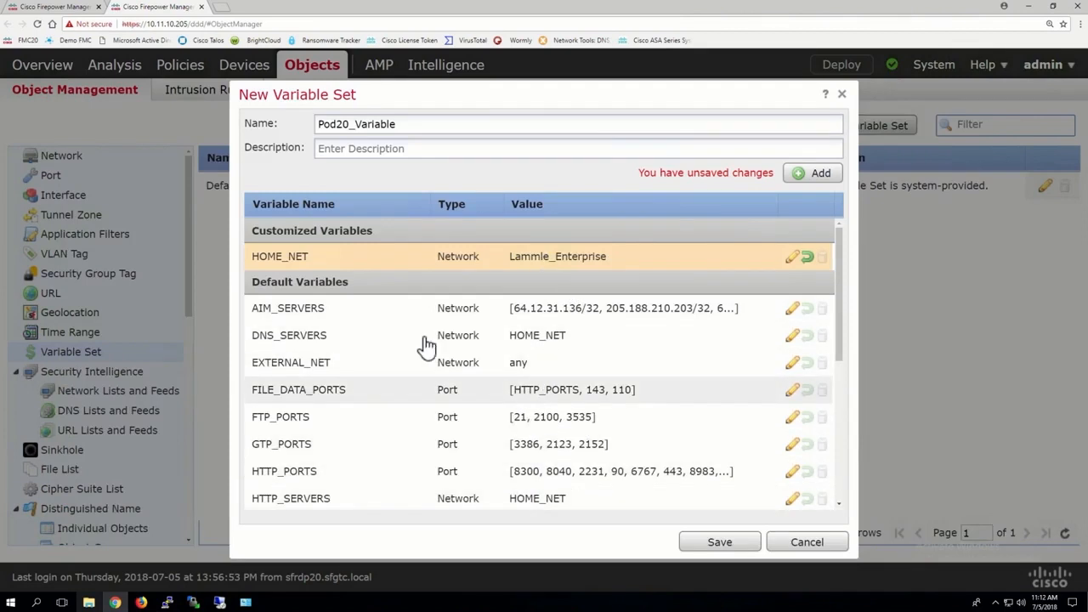
Step: Add Lammle_Enterprise to the excluded networks of the EXTERNAL_NET variable and save the variable
click(793, 365)
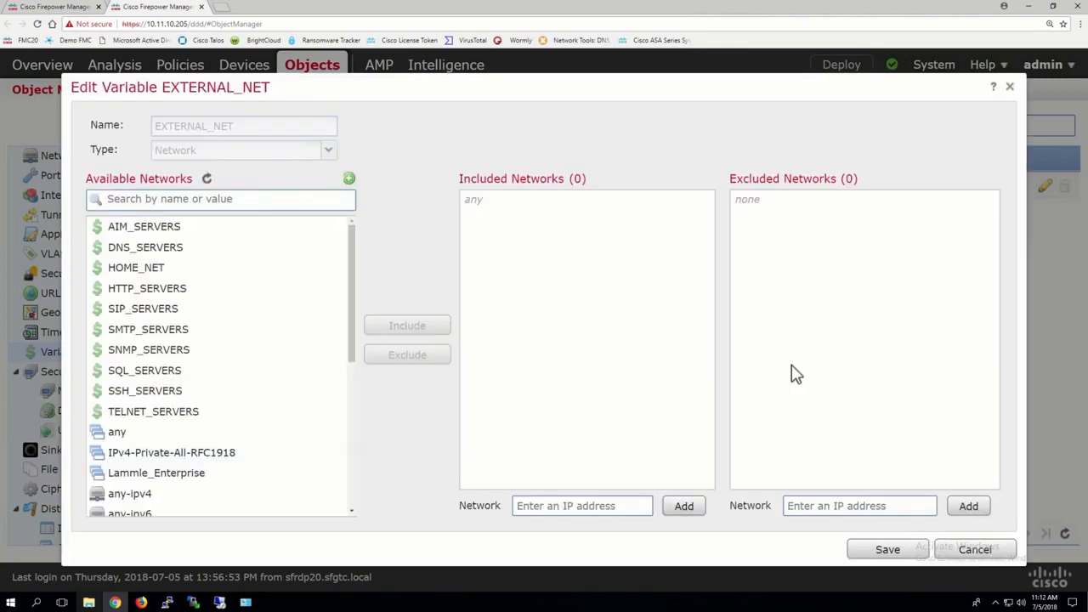
click(190, 481)
click(409, 358)
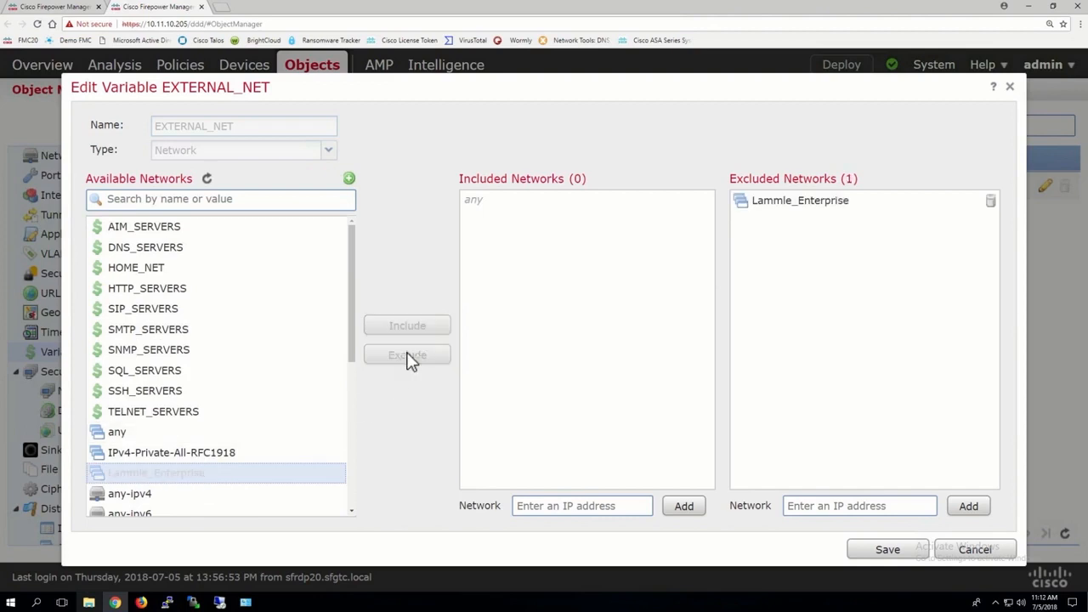
click(885, 551)
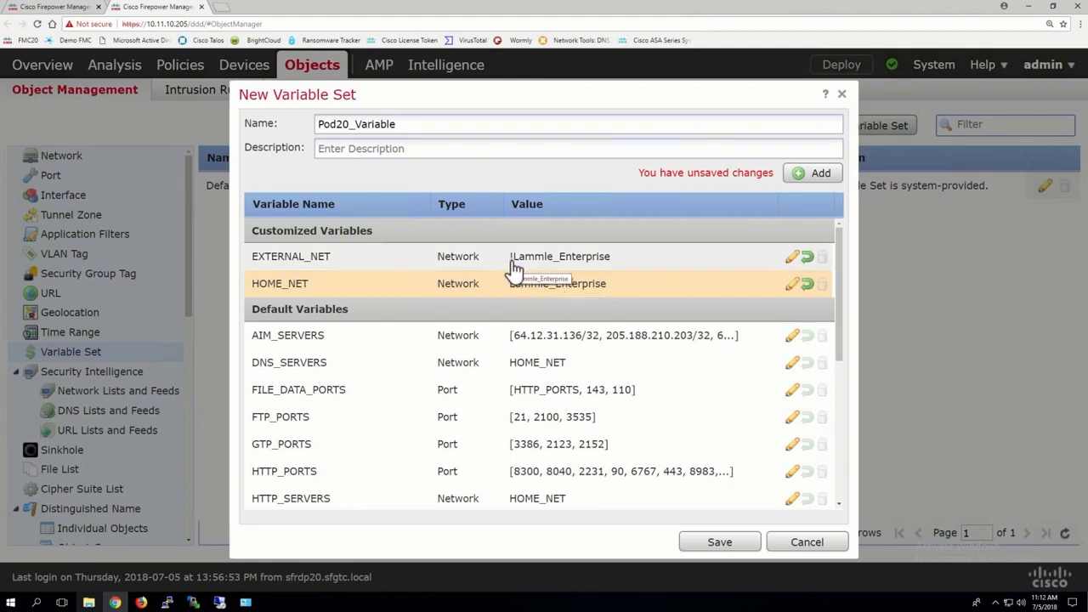
Step: Remove Lammle_Enterprise from EXTERNAL_NET's excluded networks, save the variable, and save the Pod20_Variable set
key(ctrl+plus)
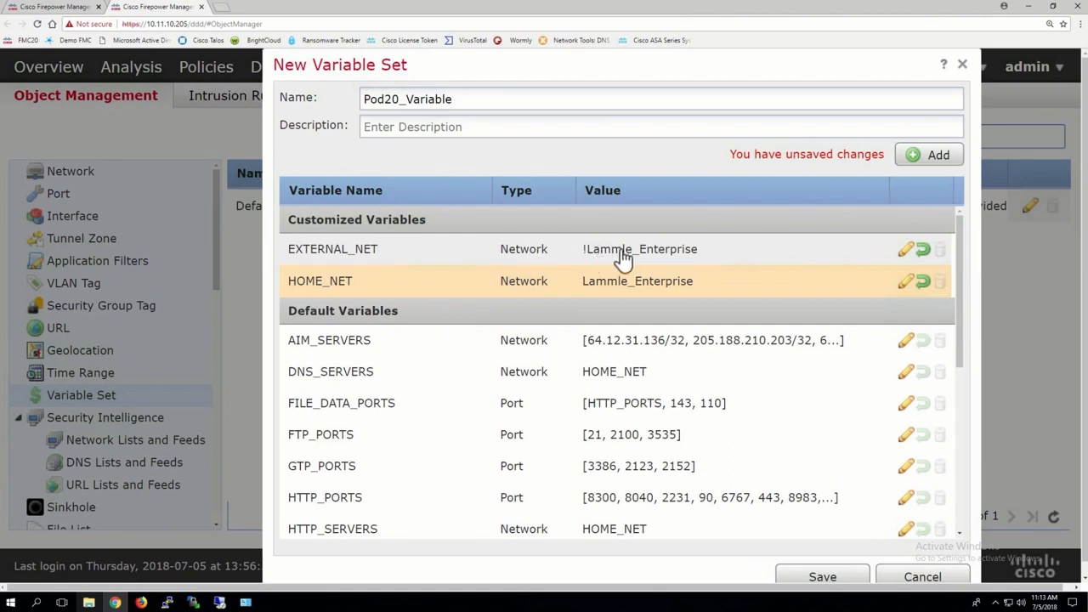
click(906, 252)
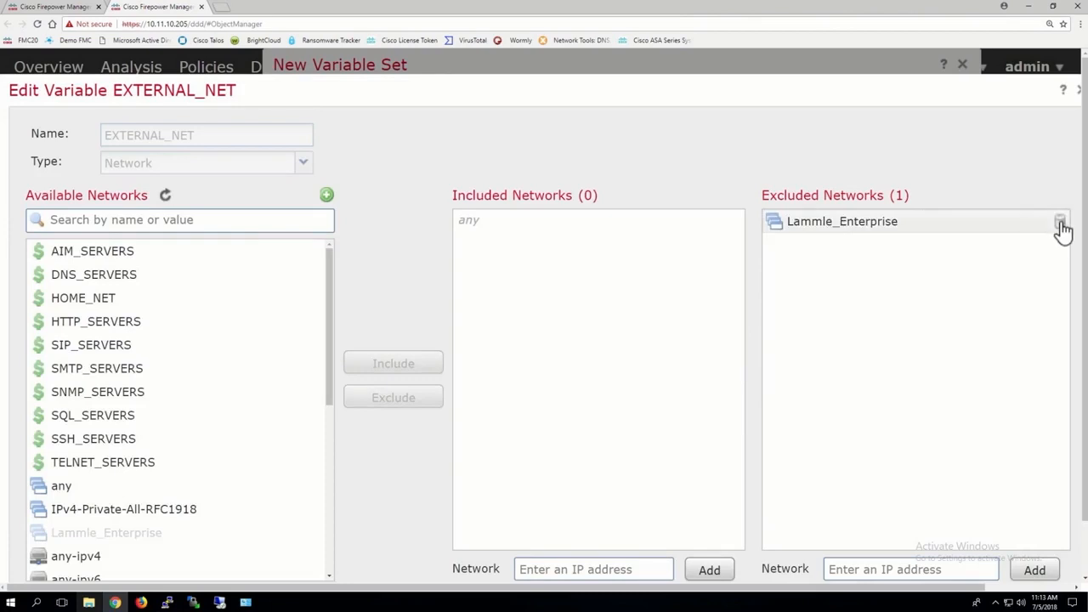
click(1060, 223)
scroll(979, 434, down, 1)
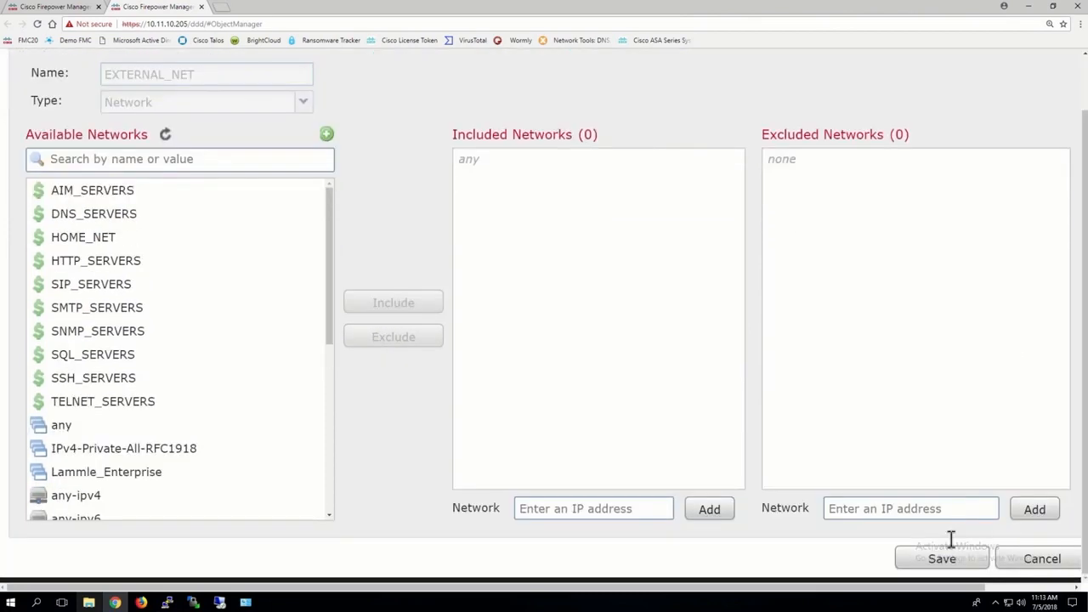
click(939, 563)
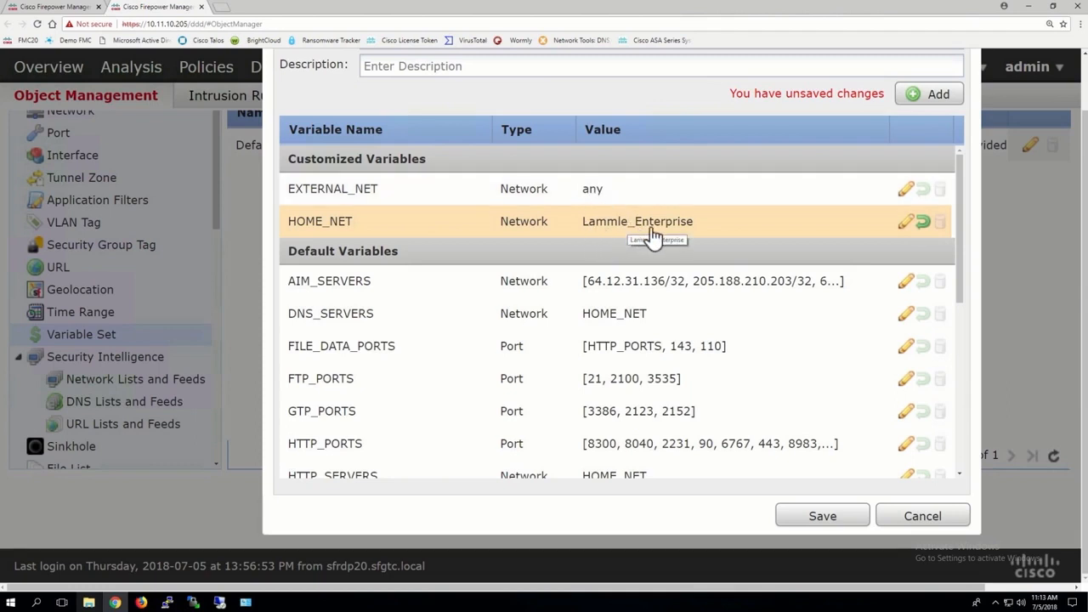
click(821, 517)
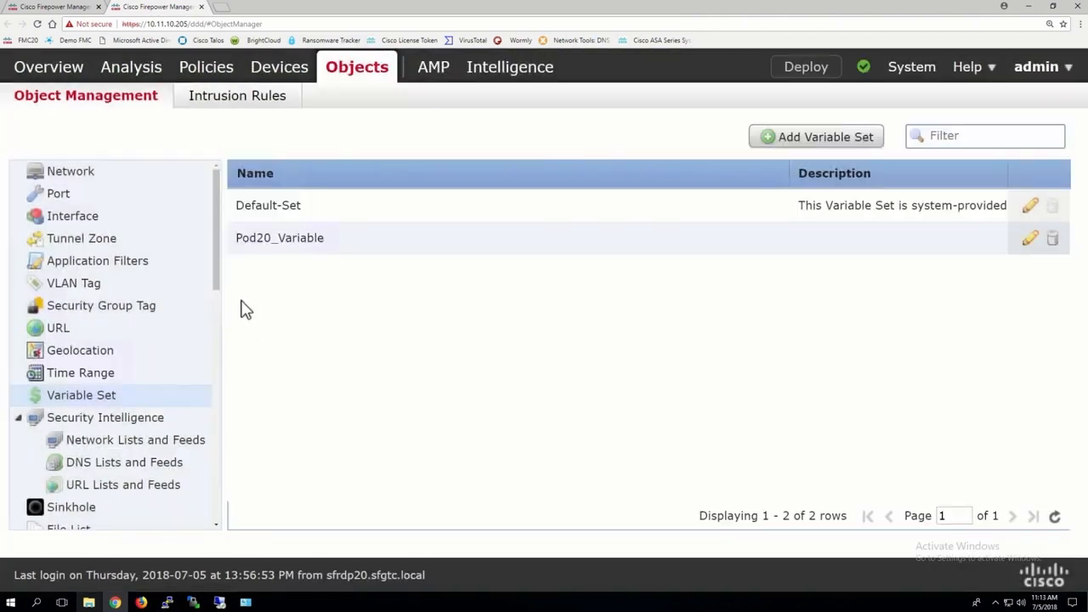
Step: Return to the FTD19-20-ACP access control policy and view the available default actions without changing the selection
click(56, 7)
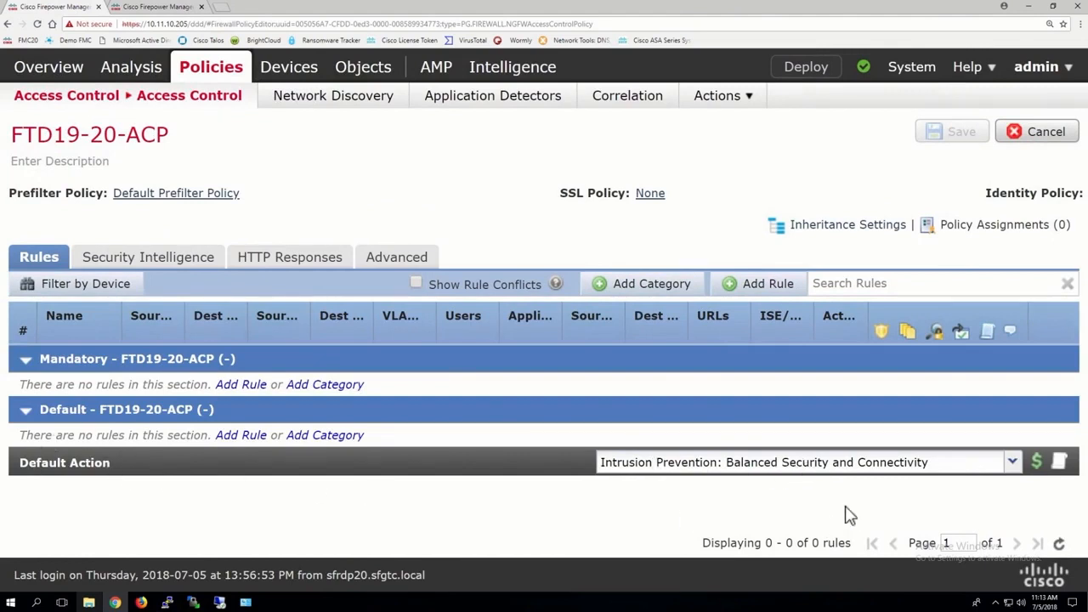
click(829, 466)
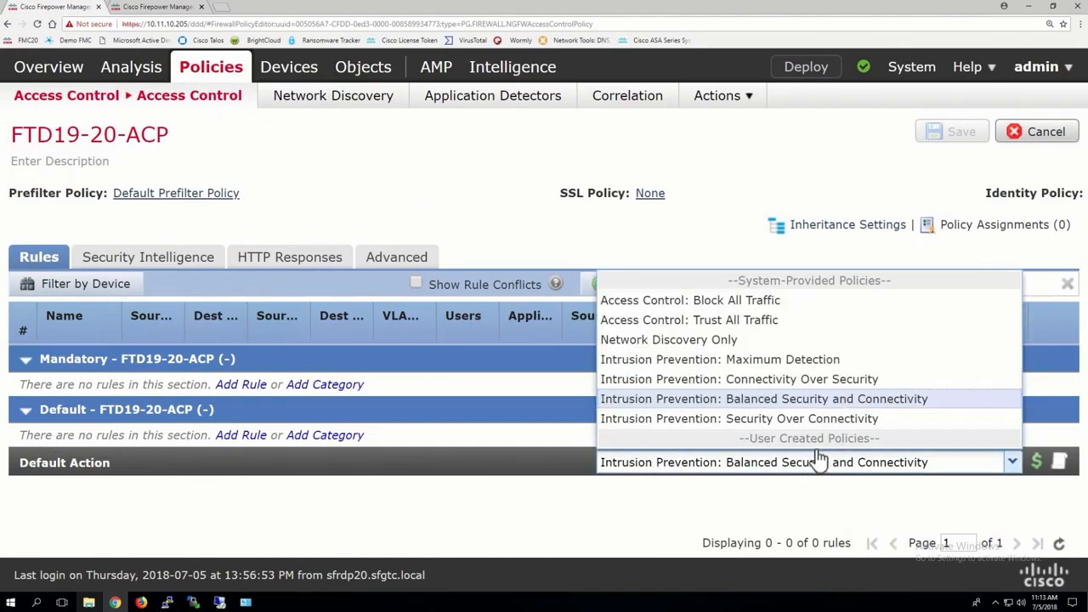
click(933, 470)
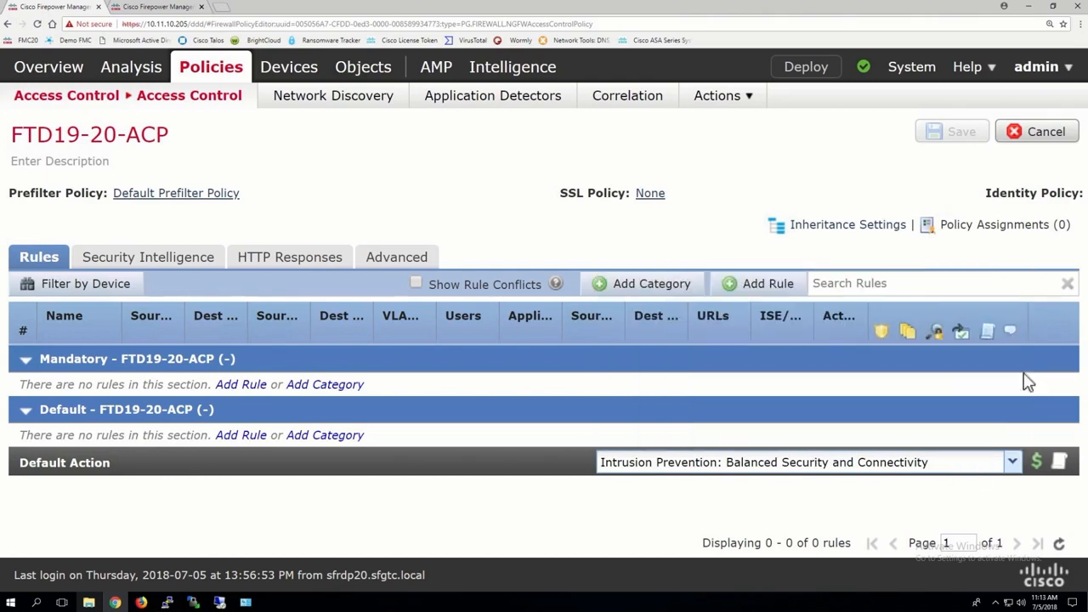
Step: View the variable set choices for the policy's default action and cancel without changing the selection
click(1039, 463)
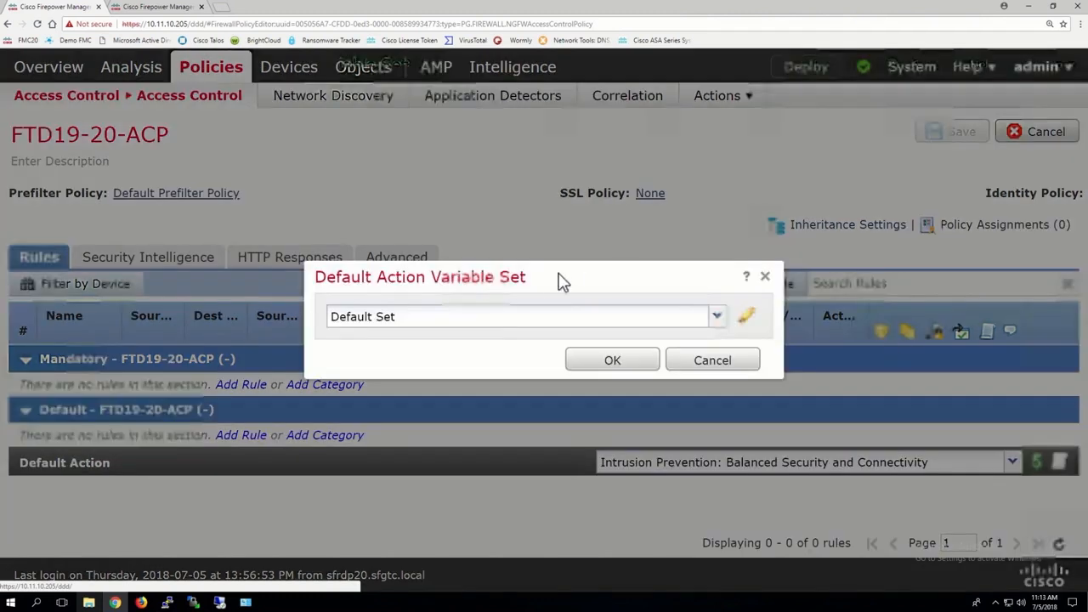
click(505, 335)
click(632, 338)
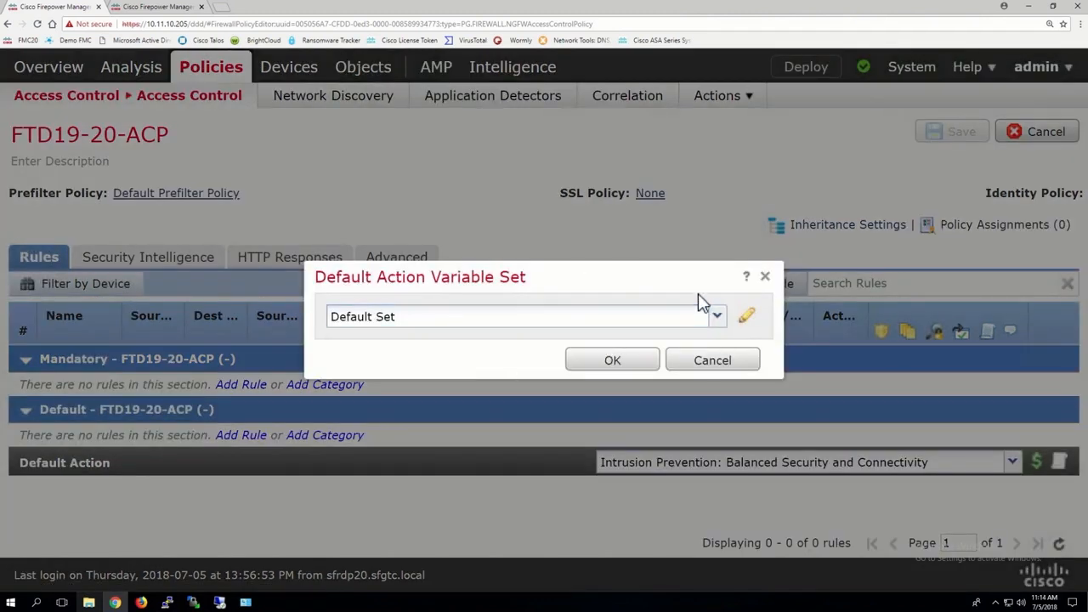
click(711, 363)
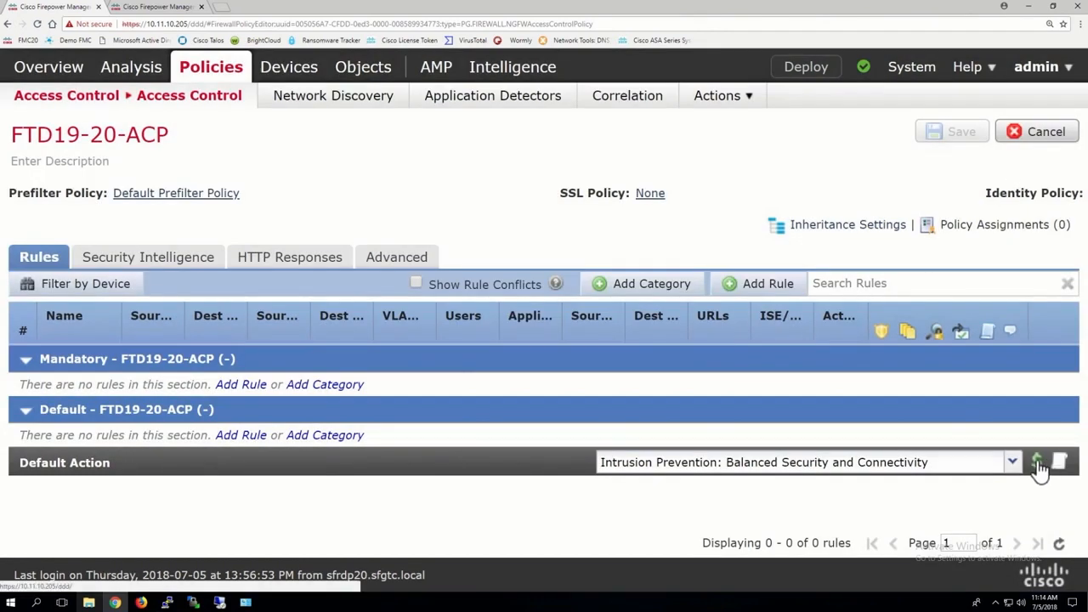
Step: Try Pod20_Variable as the Intrusion Policy Variable Set in the policy's advanced settings, cancel, and reopen FTD19-20-ACP
click(409, 263)
scroll(285, 419, down, 5)
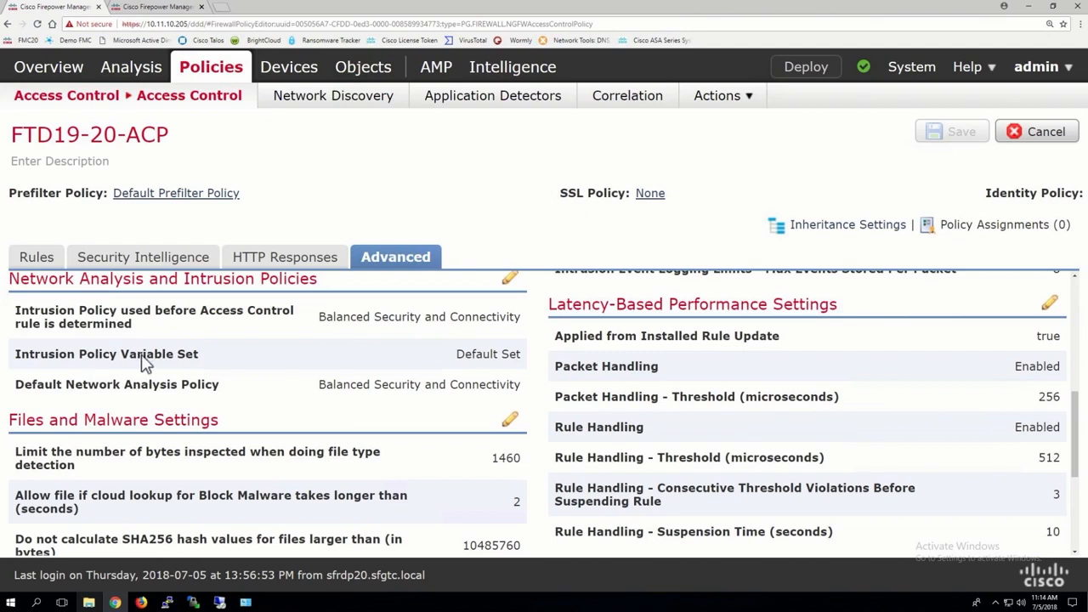
click(510, 275)
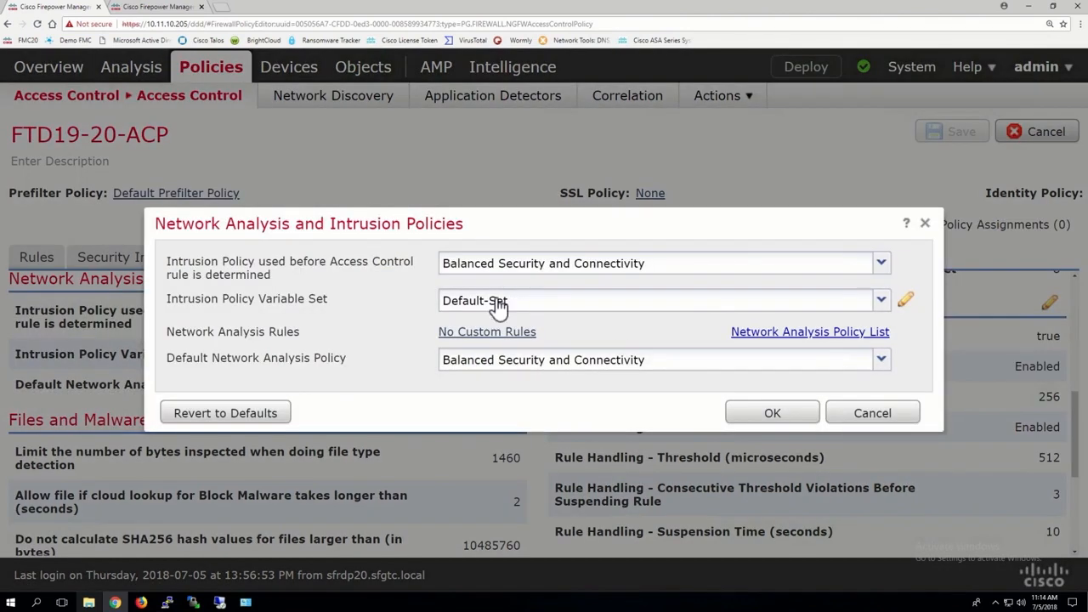
click(497, 305)
click(495, 323)
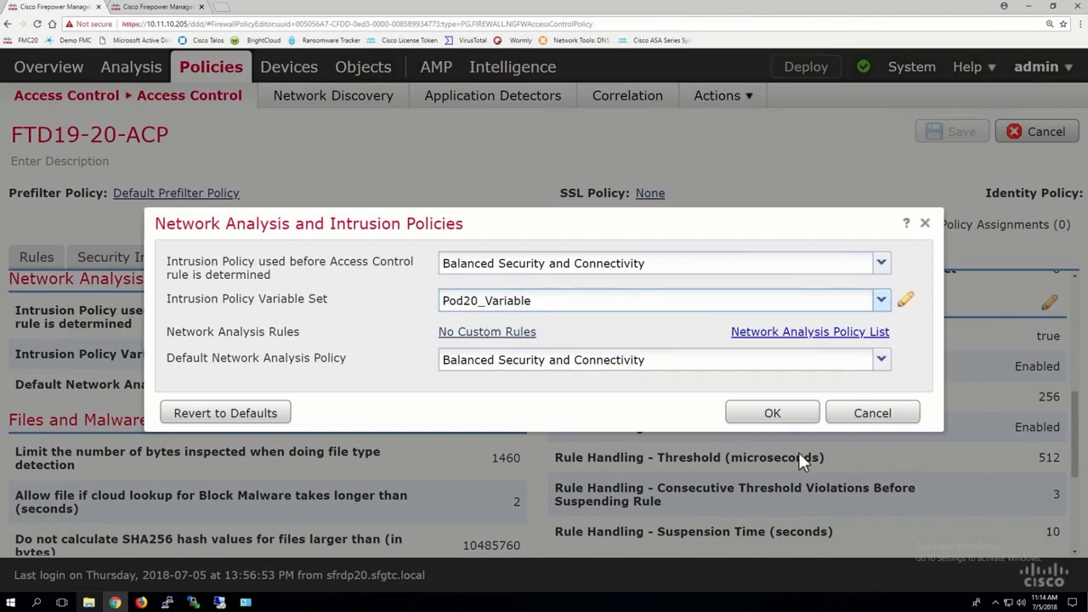
click(872, 414)
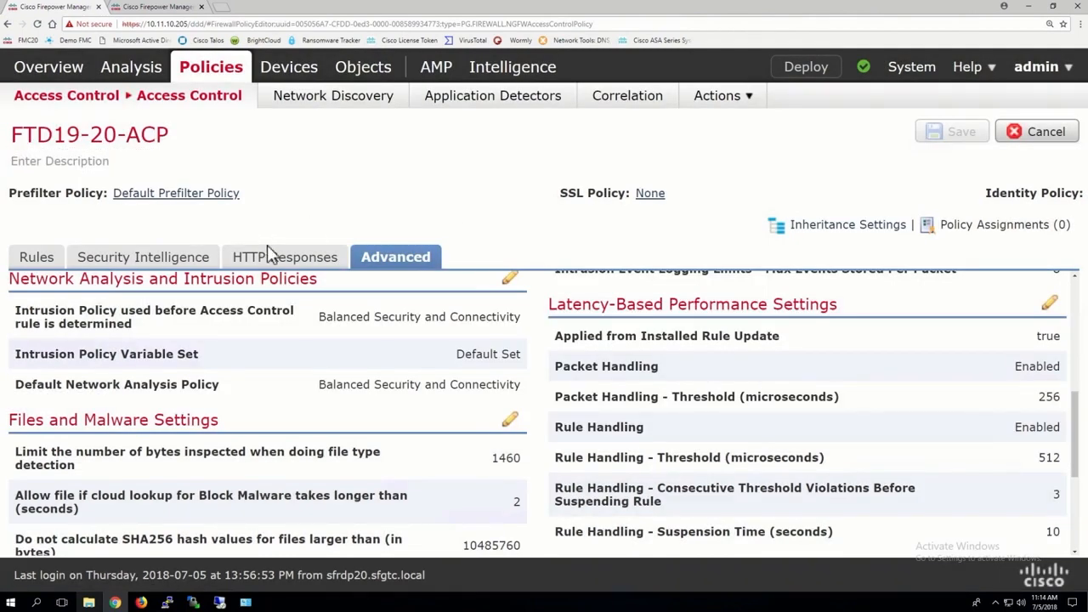
click(67, 102)
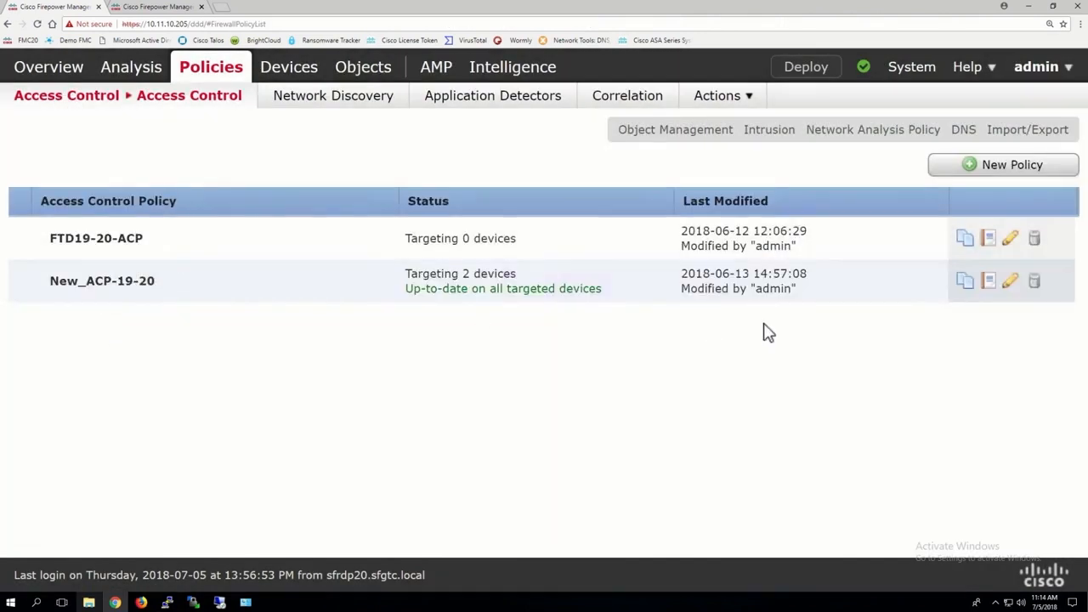
click(1009, 239)
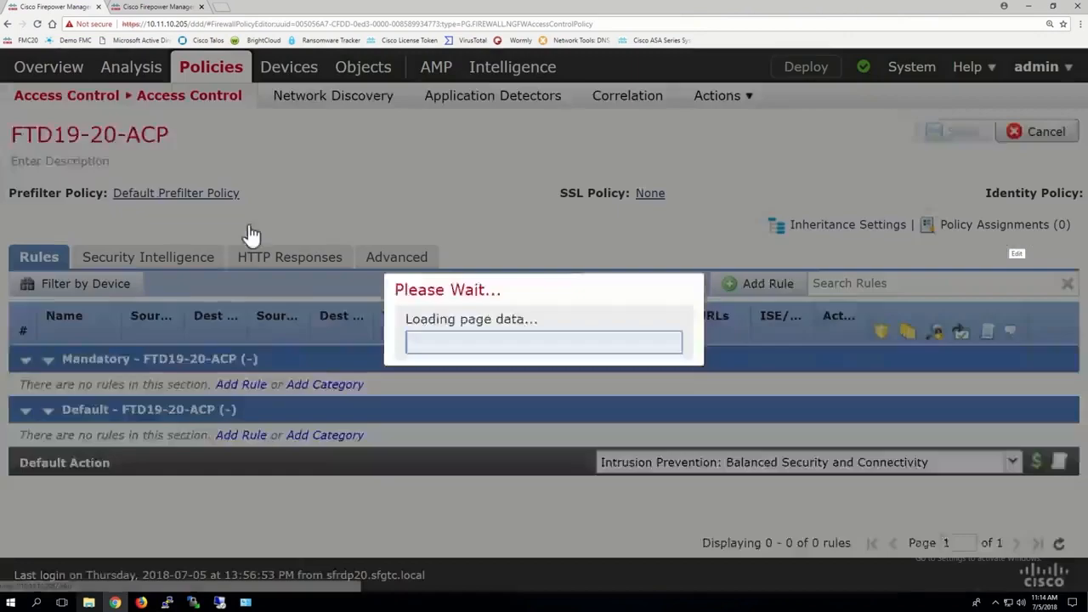
Step: Look through the remaining object types in Object Management and view the Security Intelligence Network Lists and Feeds
click(159, 8)
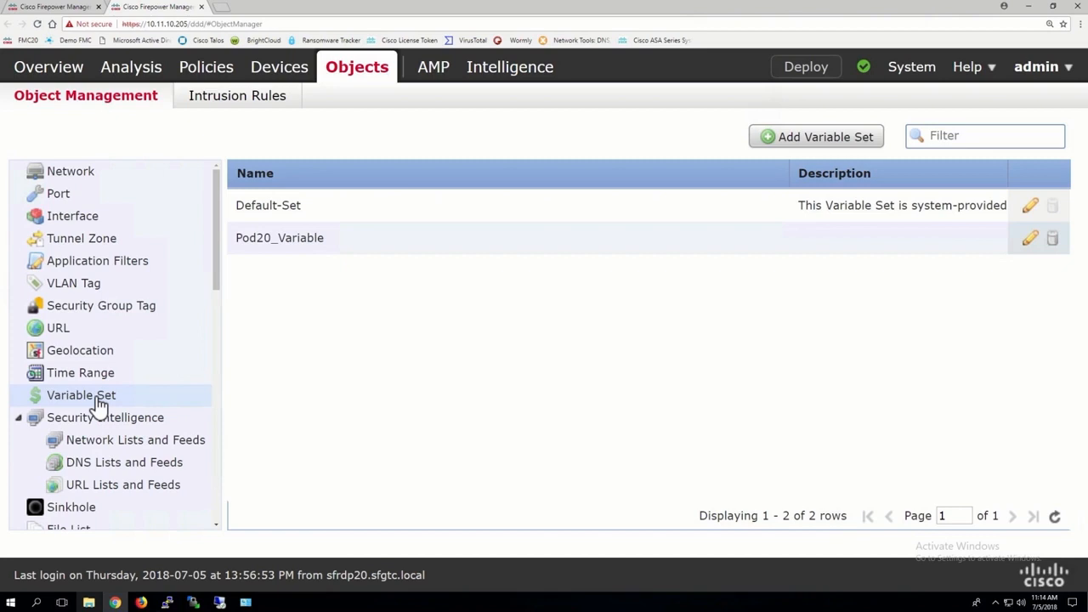
scroll(97, 402, down, 8)
scroll(95, 483, up, 2)
scroll(95, 483, up, 4)
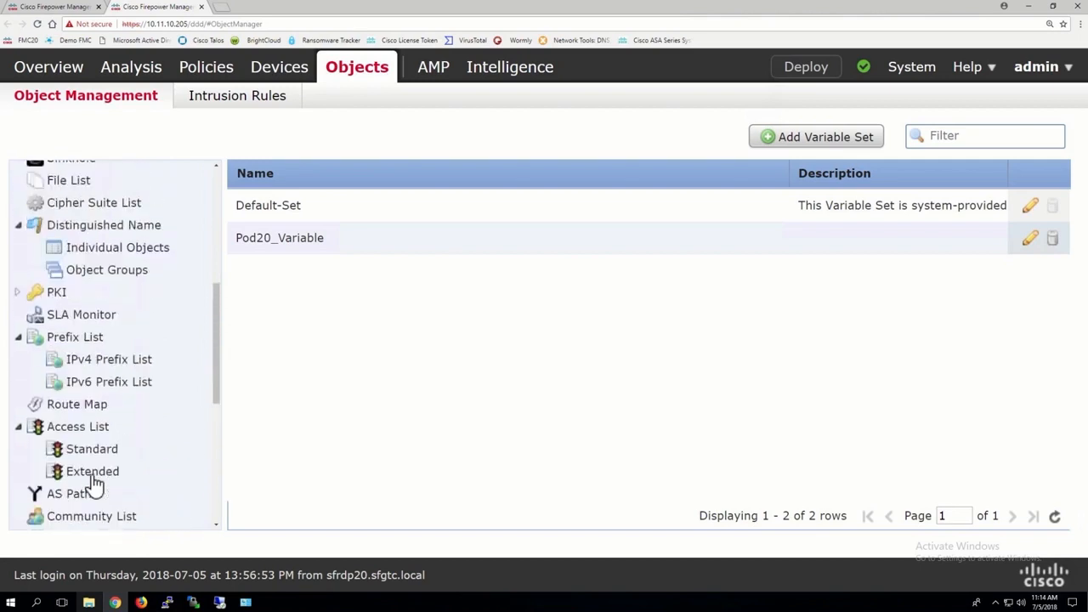
scroll(95, 483, up, 6)
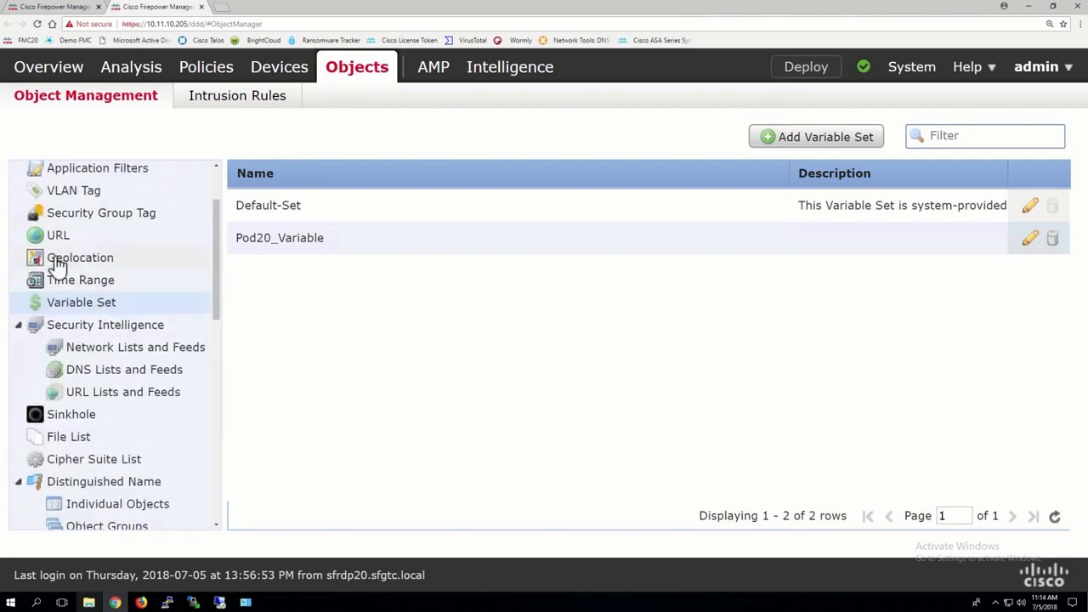
click(60, 345)
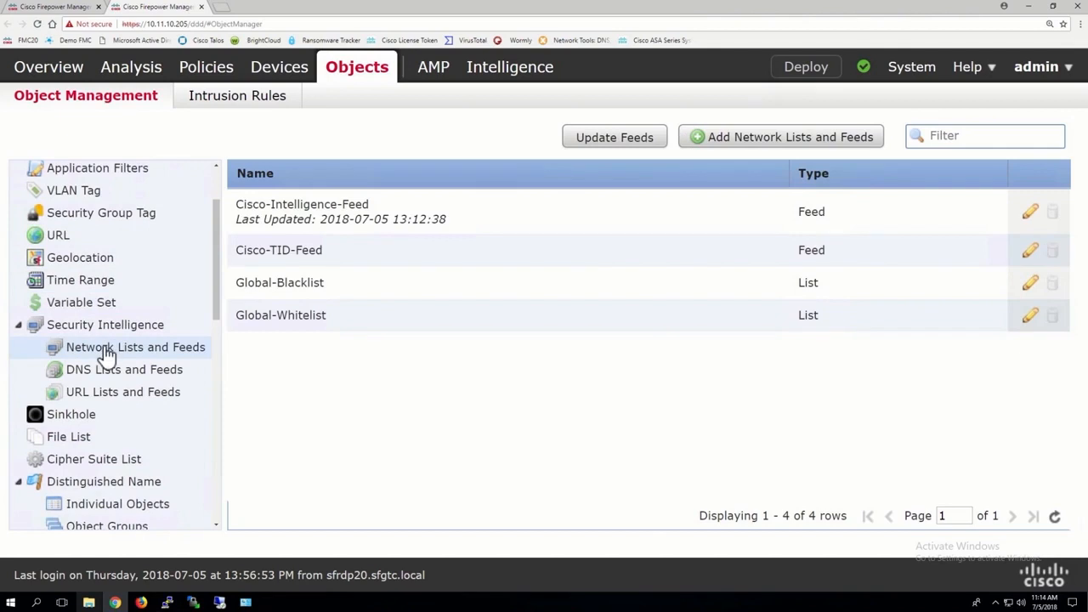
Step: Examine the network feed categories available under Security Intelligence in the FTD19-20-ACP policy, from Attackers to Tor_exit_node
click(34, 7)
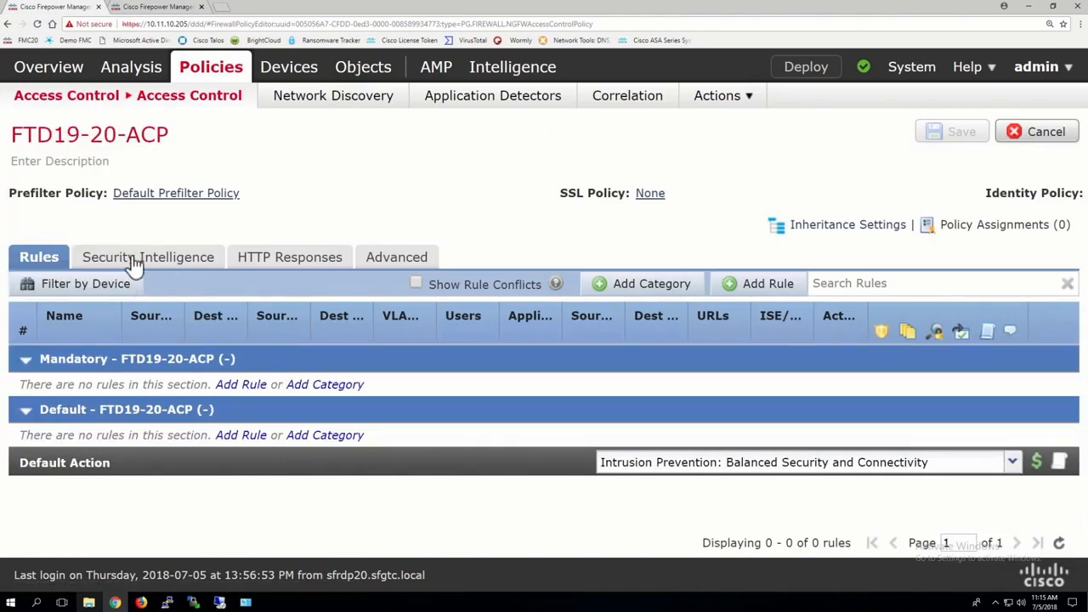
click(141, 259)
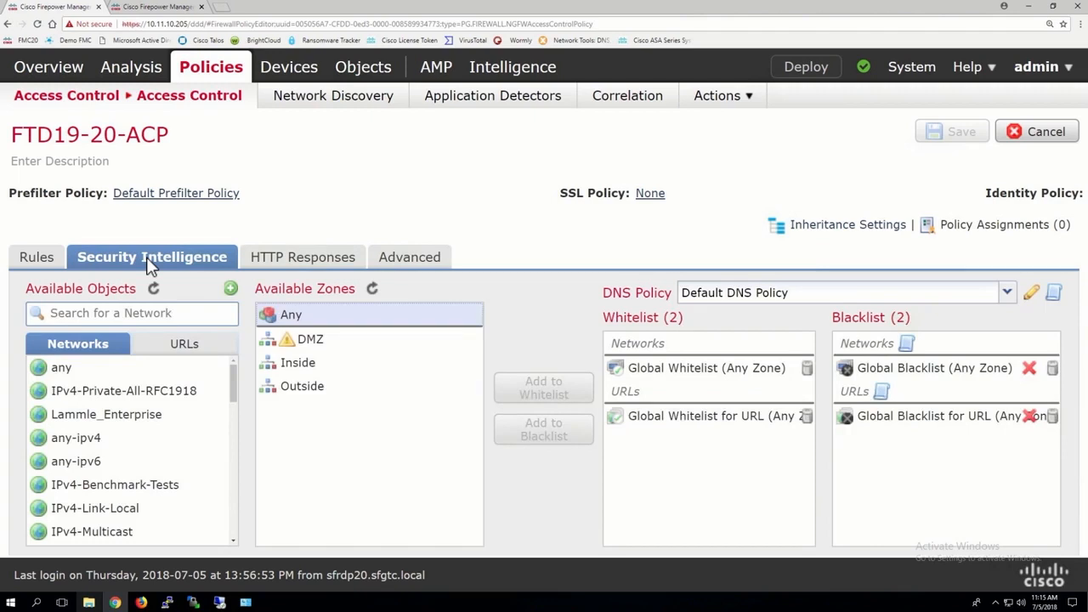
scroll(154, 415, down, 10)
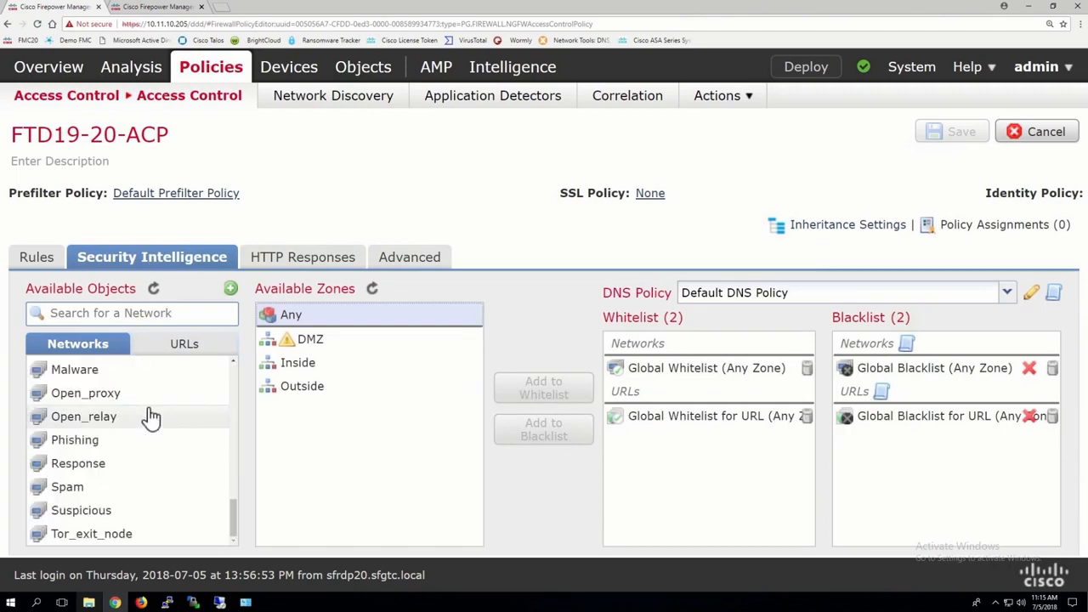
scroll(154, 415, up, 5)
scroll(151, 417, up, 4)
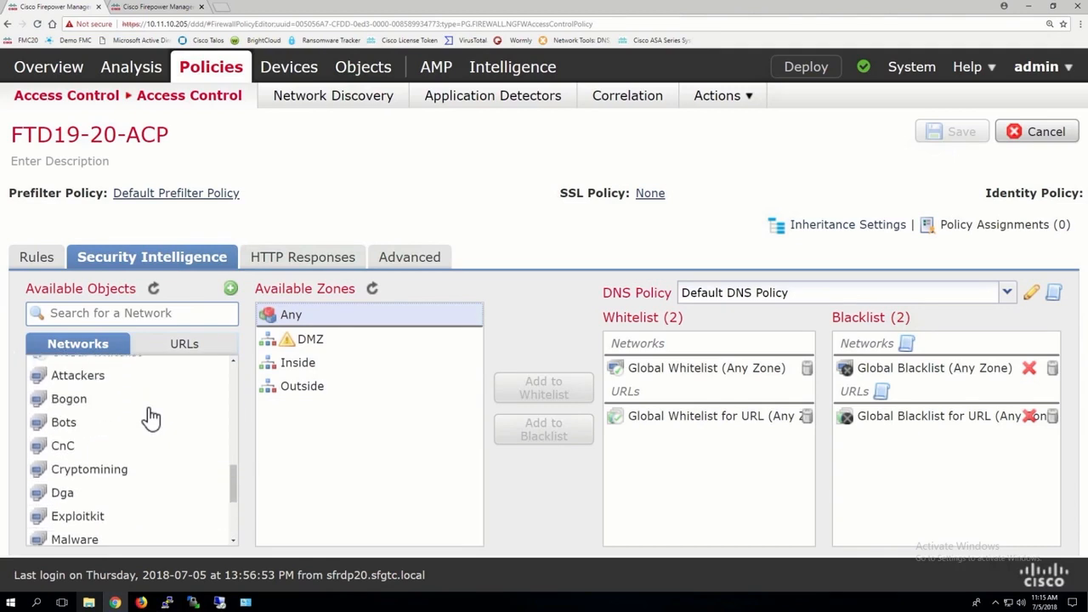
right_click(85, 416)
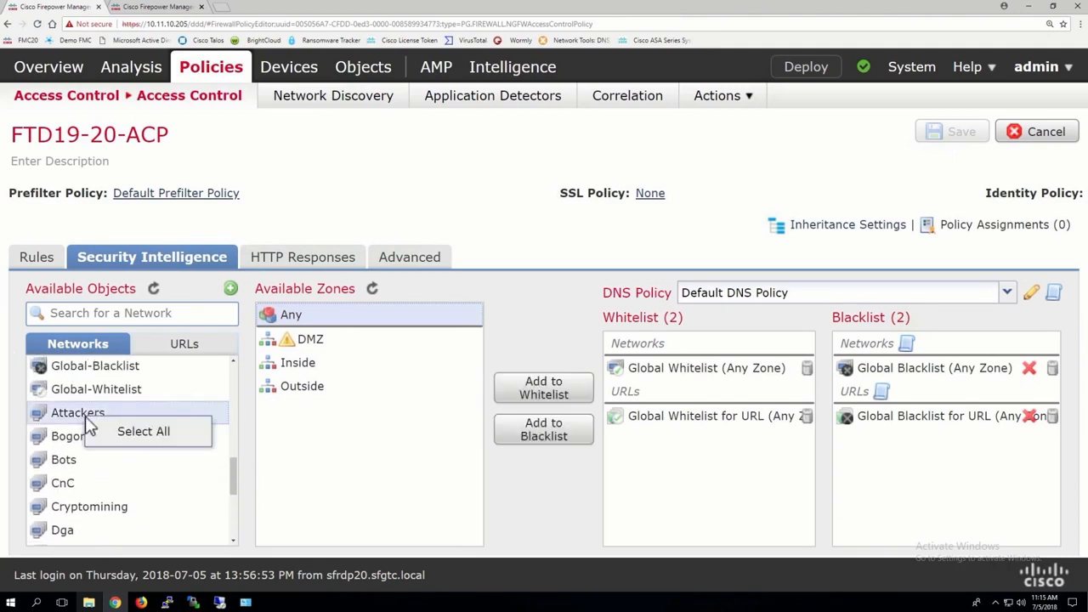
scroll(102, 382, down, 1)
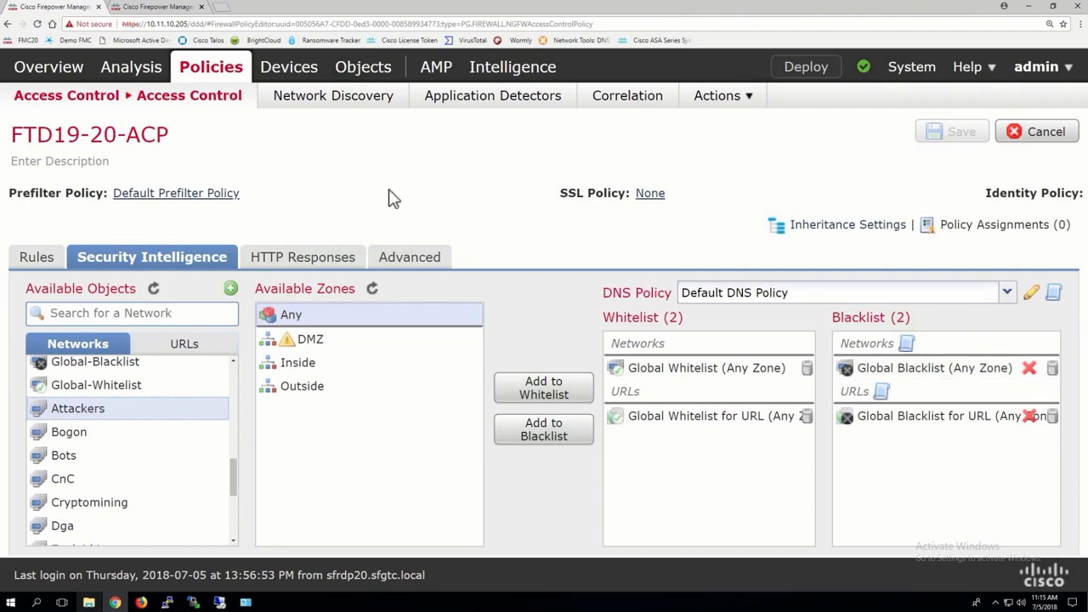
Step: Open the IP Blacklist Download from the Cisco Talos website in a new browser tab and copy all its addresses
click(224, 8)
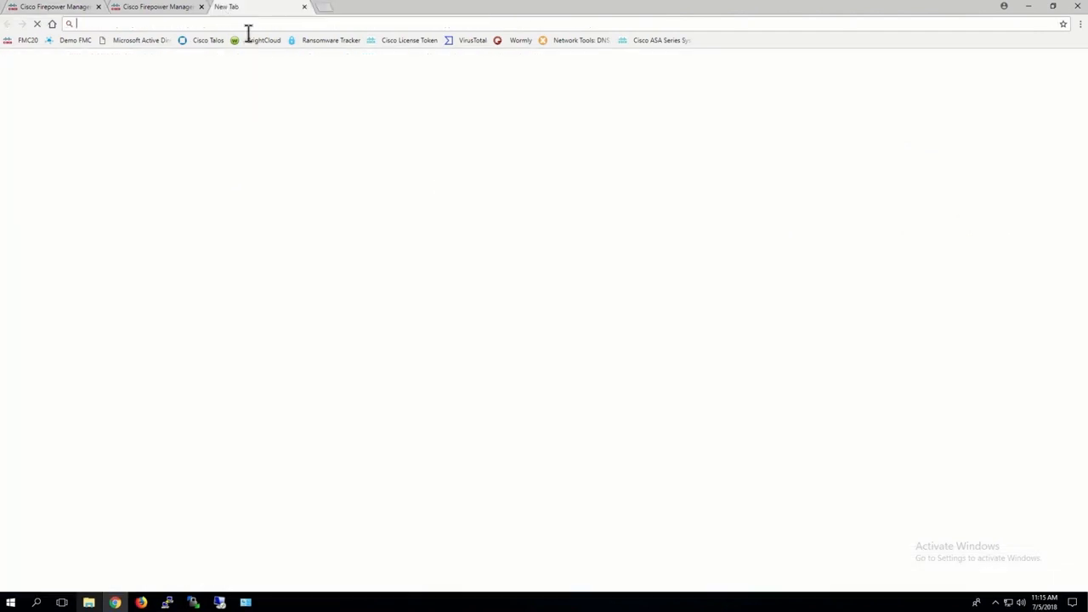
click(208, 40)
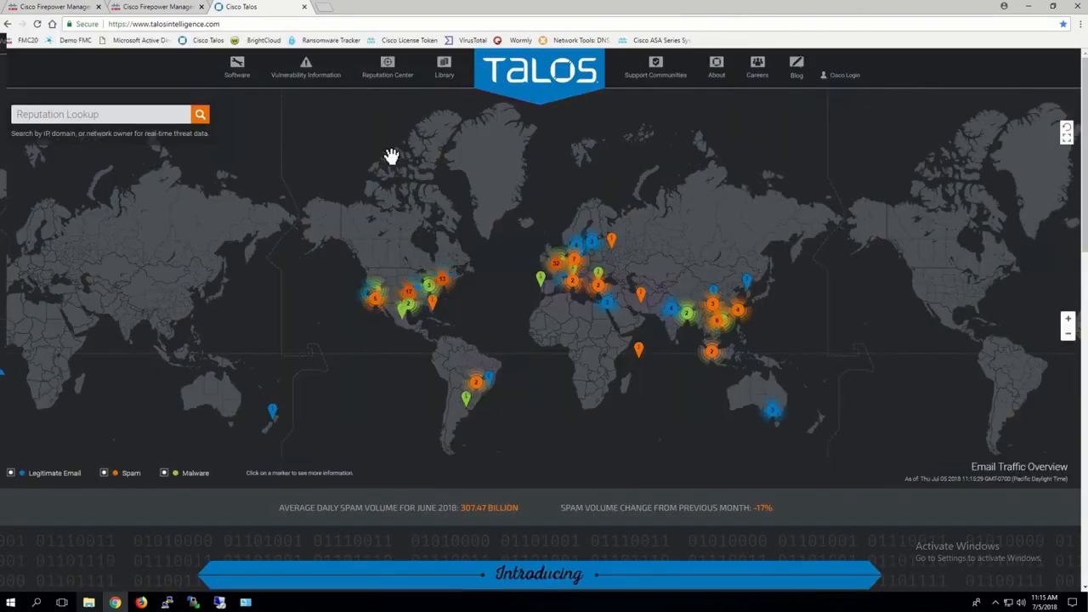
mouse_move(392, 78)
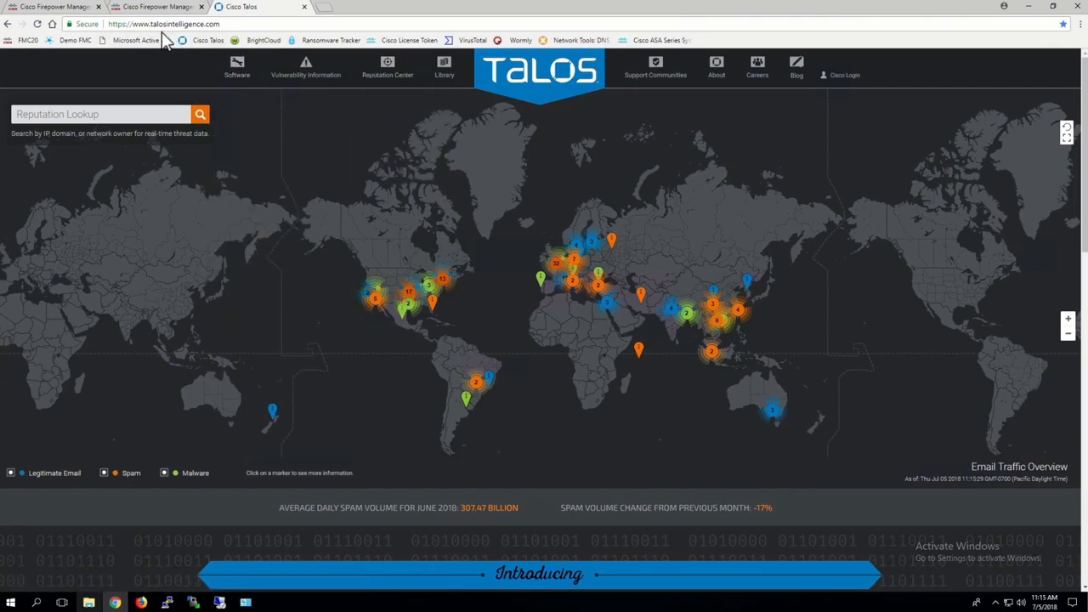
key(ctrl+plus)
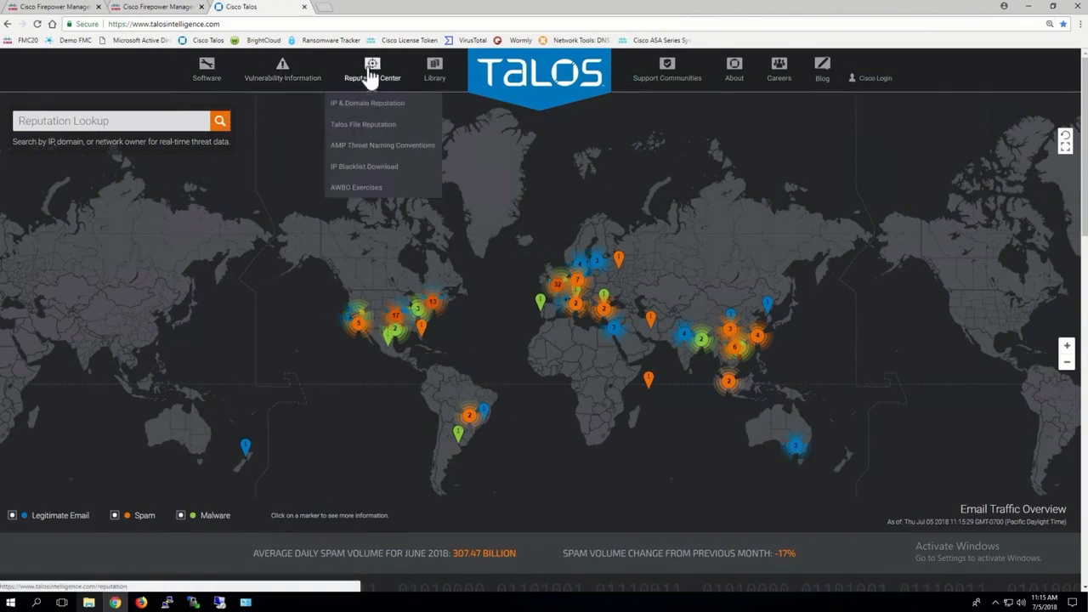
click(364, 170)
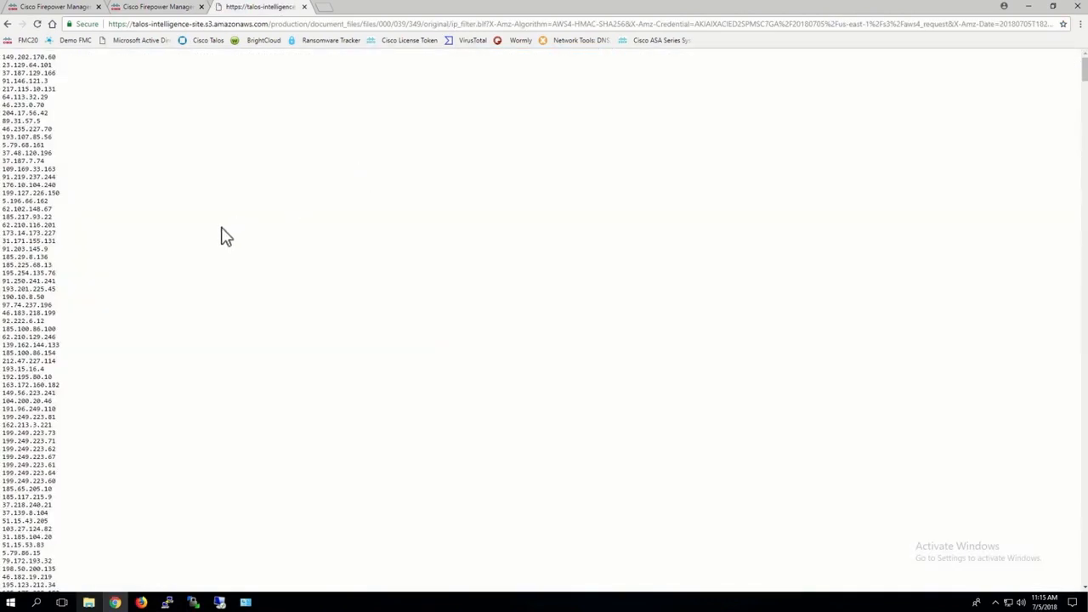
key(ctrl+a)
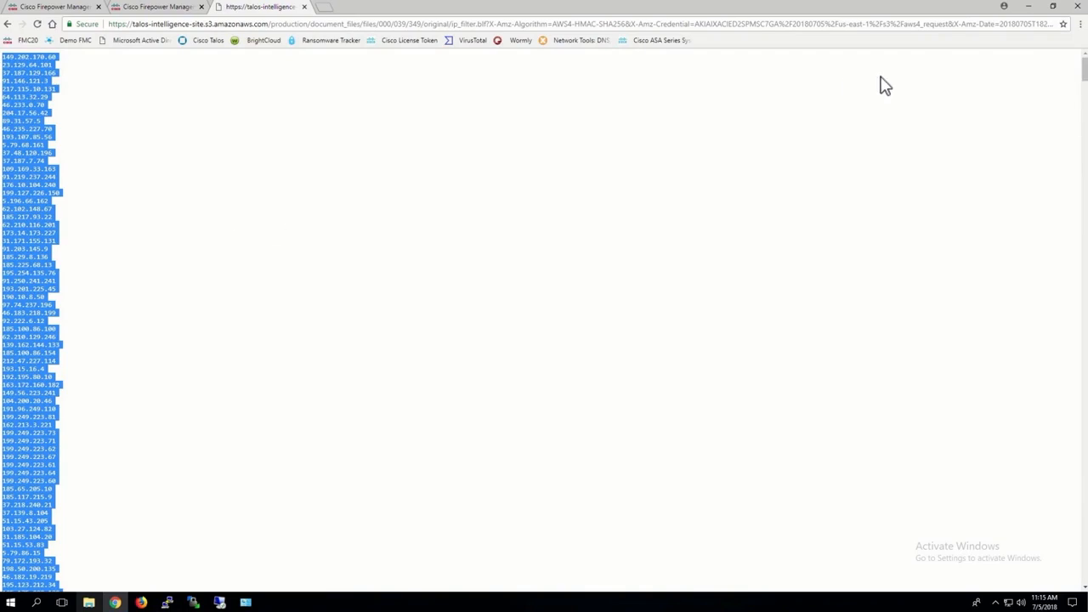
Step: Clear the open windows from the desktop and paste the copied blacklist addresses into a new Notepad document
click(1032, 10)
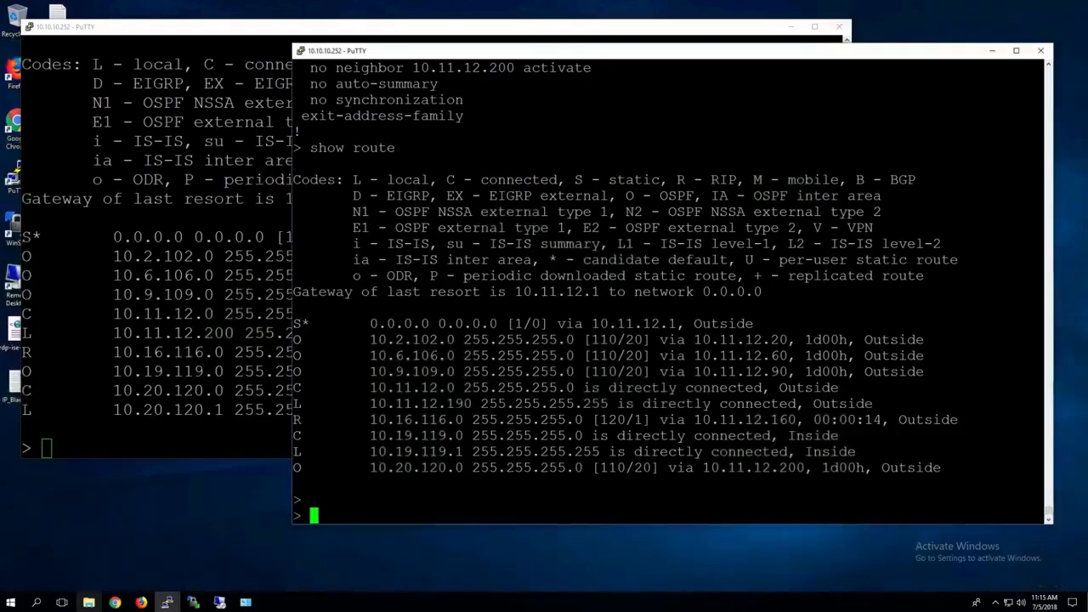
click(791, 26)
click(992, 50)
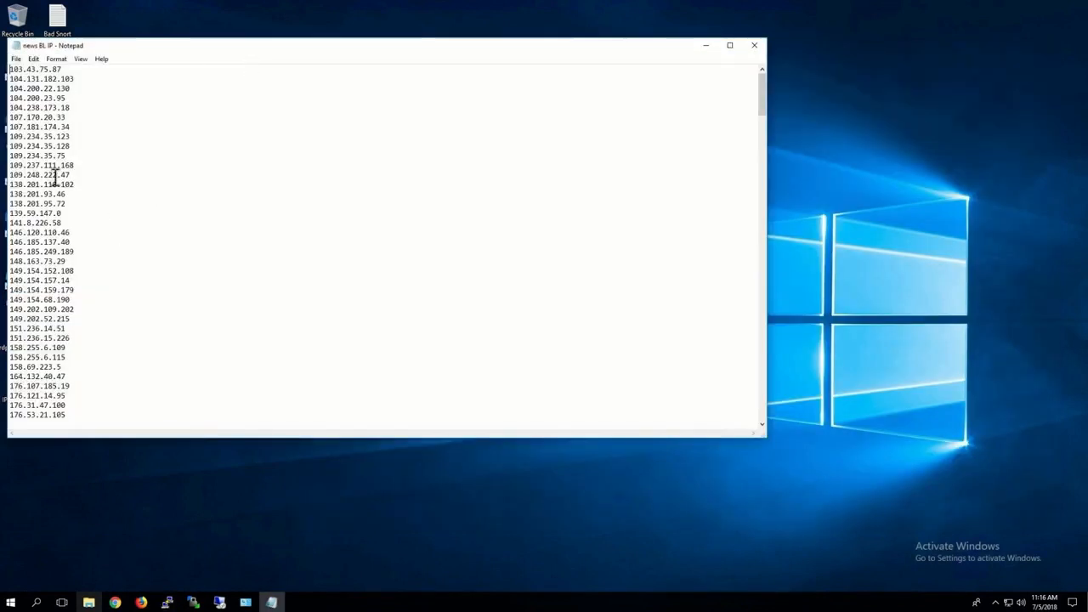
click(36, 602)
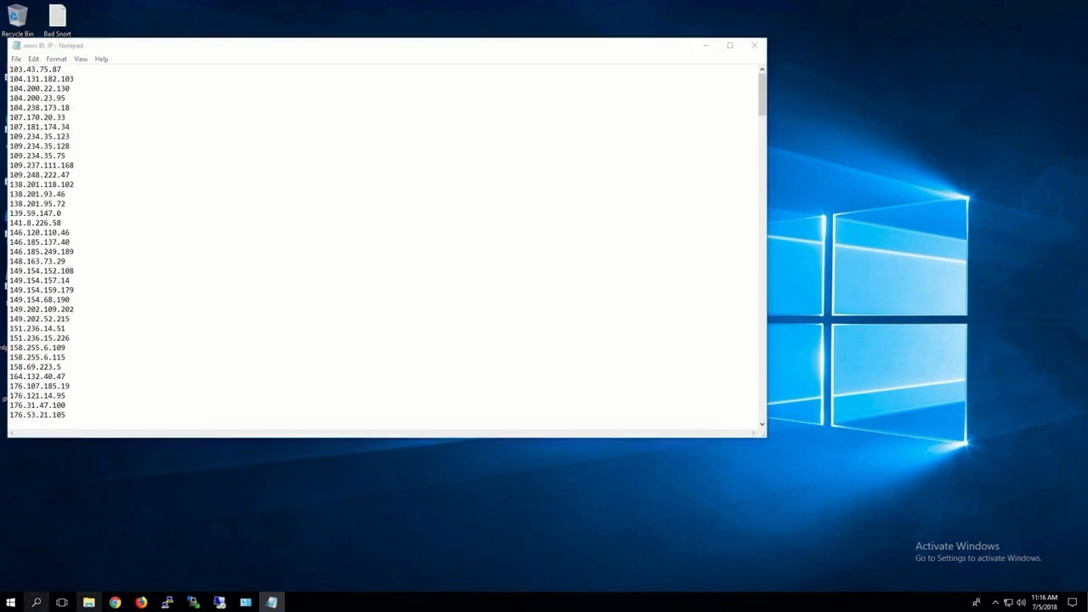
text(notepad)
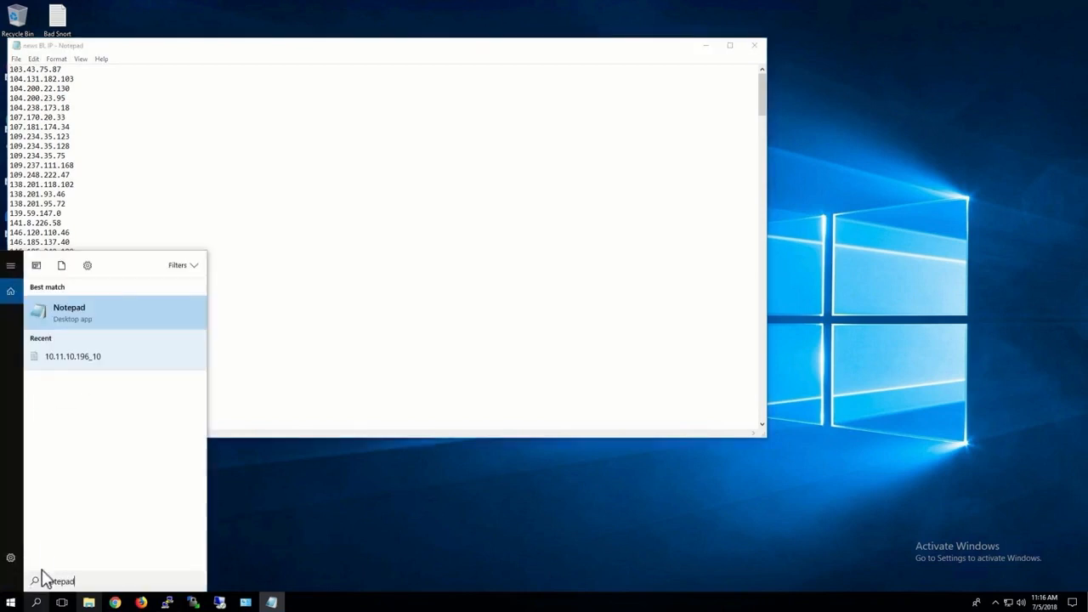
click(75, 313)
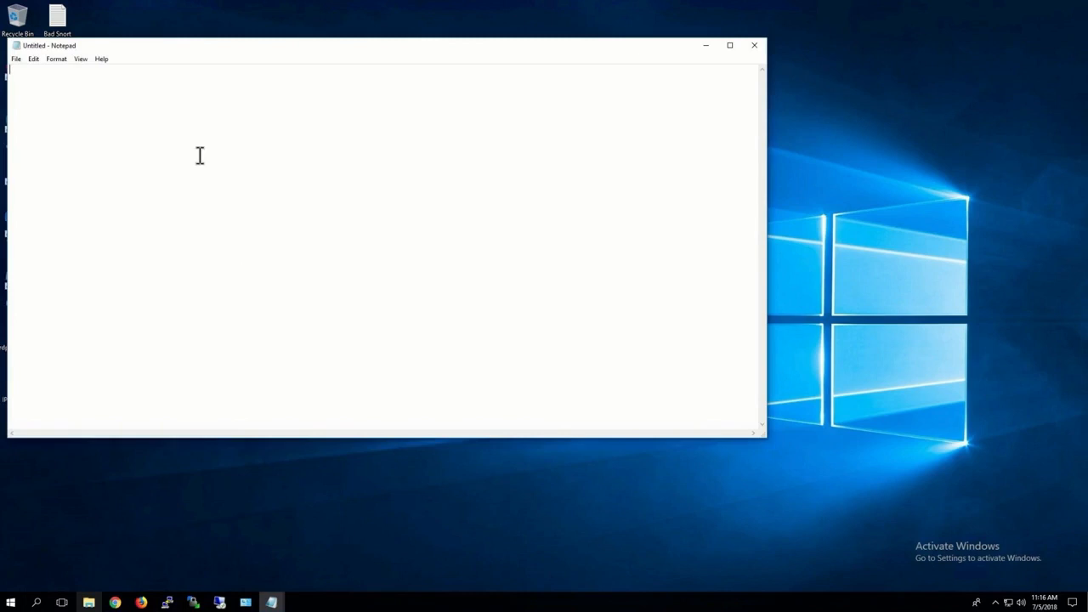
key(ctrl+v)
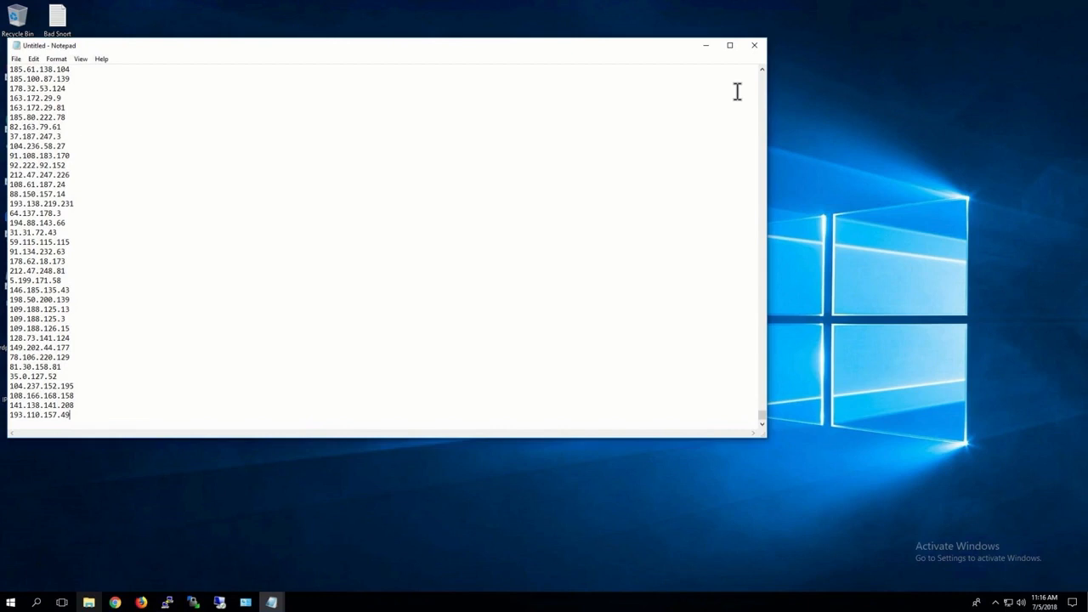
Step: Highlight the 104.236.58.27 entry in the pasted list, switch back to Chrome, and close the Talos blacklist tab
drag(68, 148, 10, 146)
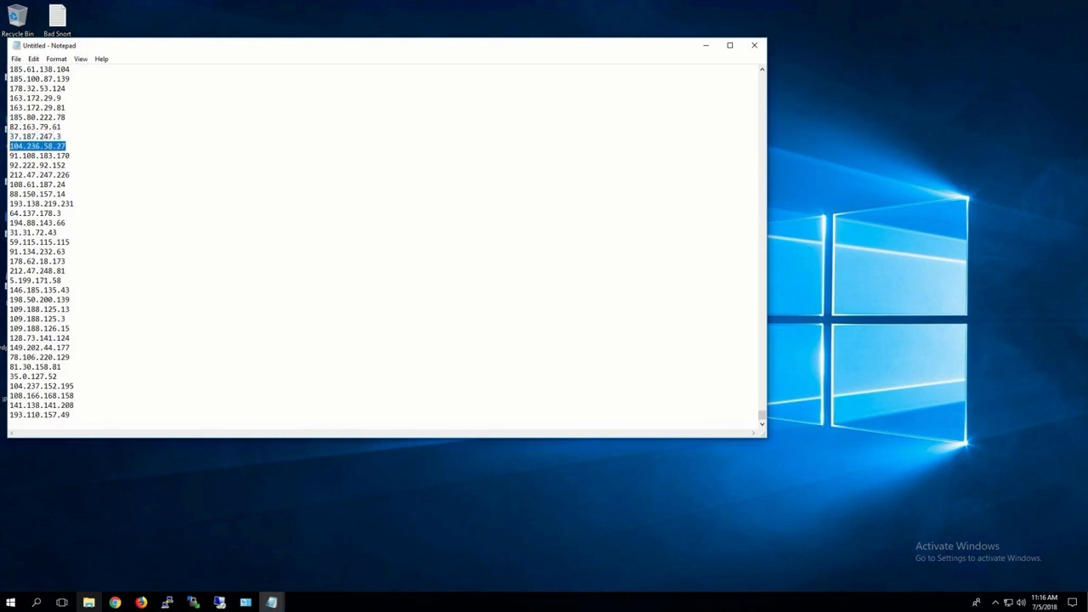
right_click(28, 150)
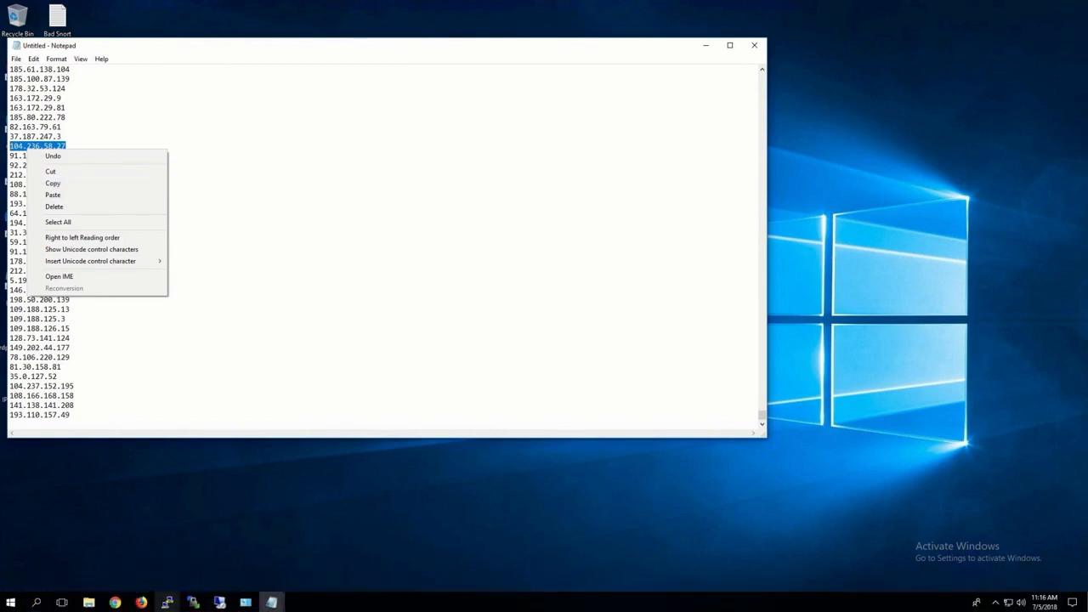
click(115, 602)
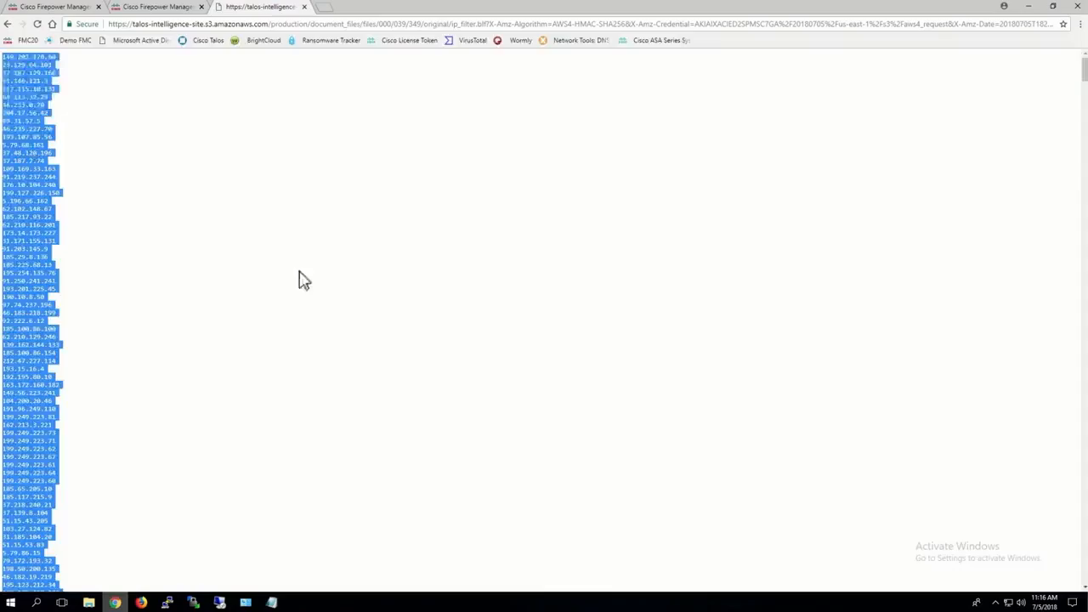
click(303, 7)
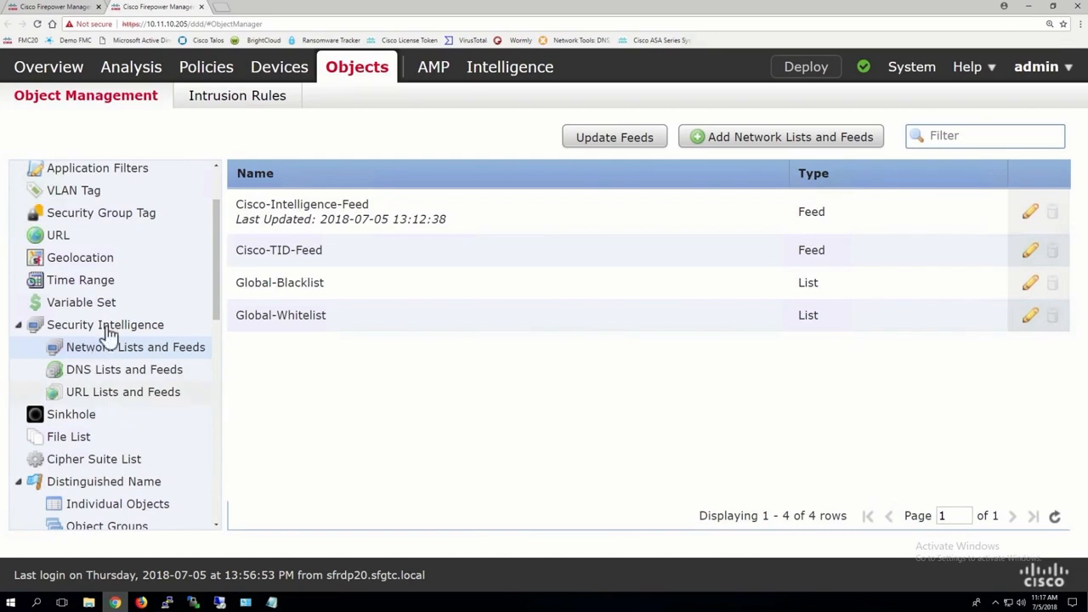
Step: In the FTD19-20-ACP policy, add all network feed categories from Attackers to Tor_exit_node to the Security Intelligence blacklist for any zone
click(77, 7)
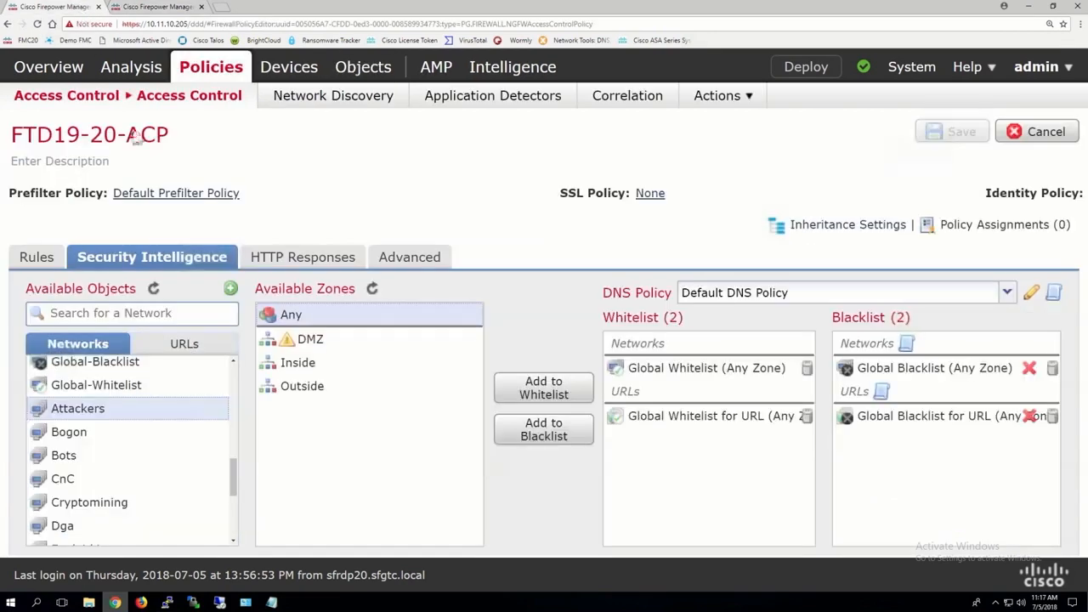
scroll(87, 431, up, 5)
scroll(88, 429, down, 3)
scroll(88, 430, down, 3)
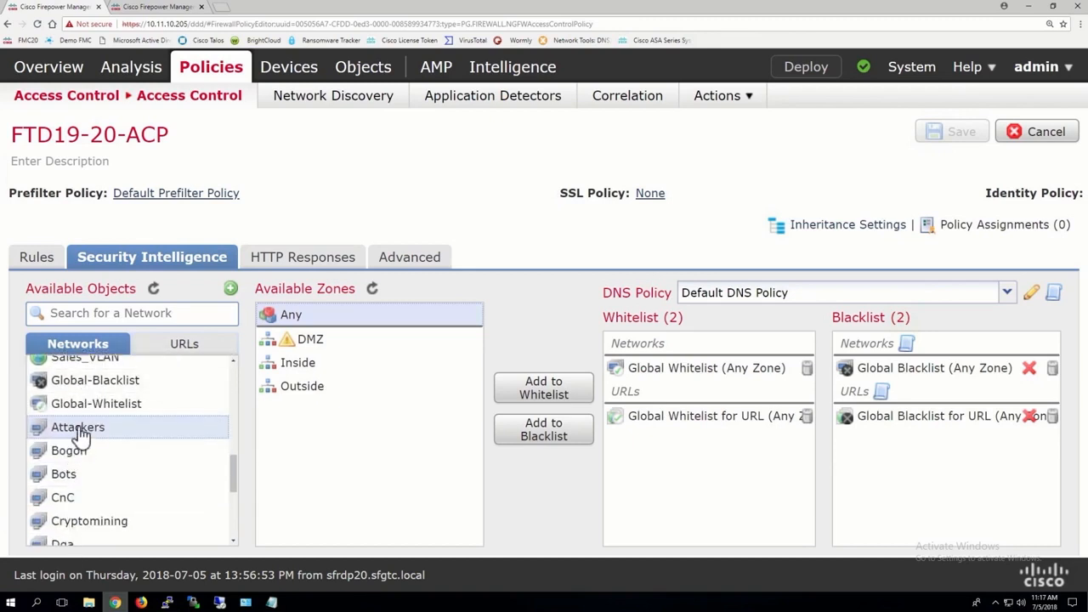
scroll(81, 433, down, 5)
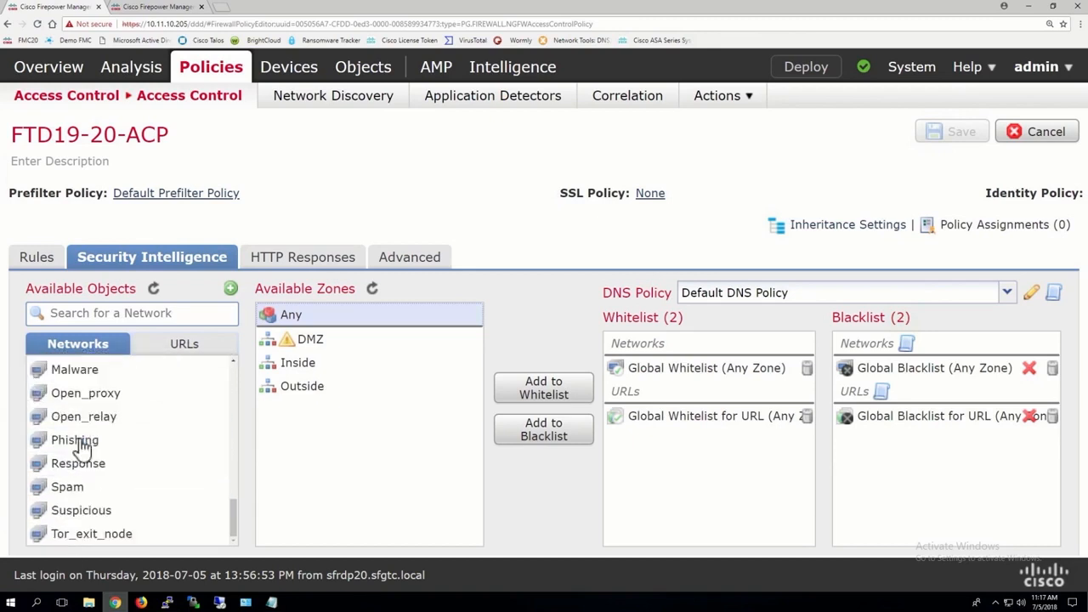
shift+click(85, 534)
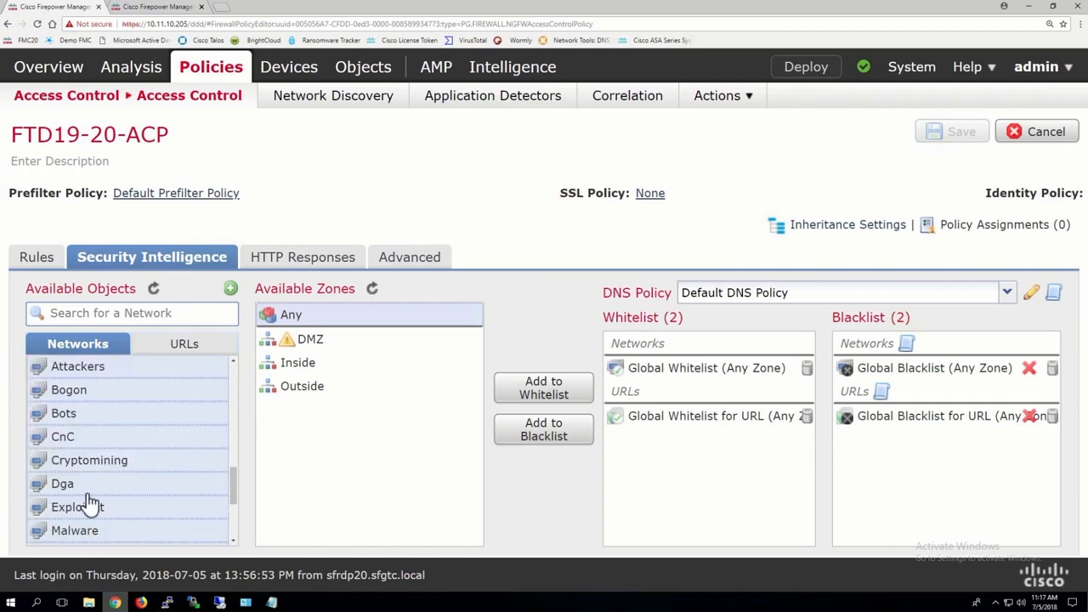
click(549, 436)
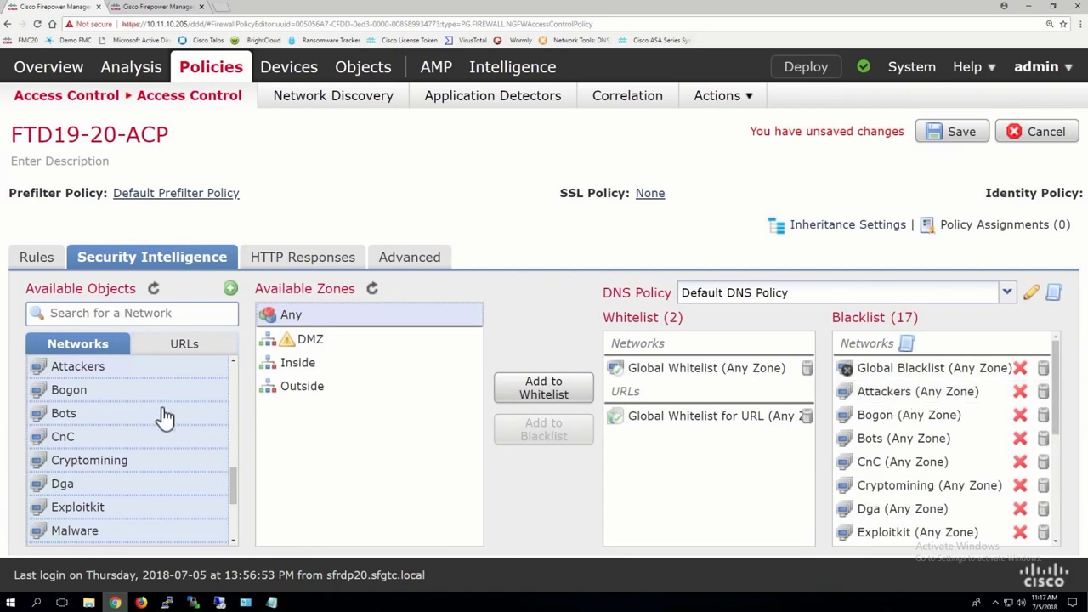
click(112, 412)
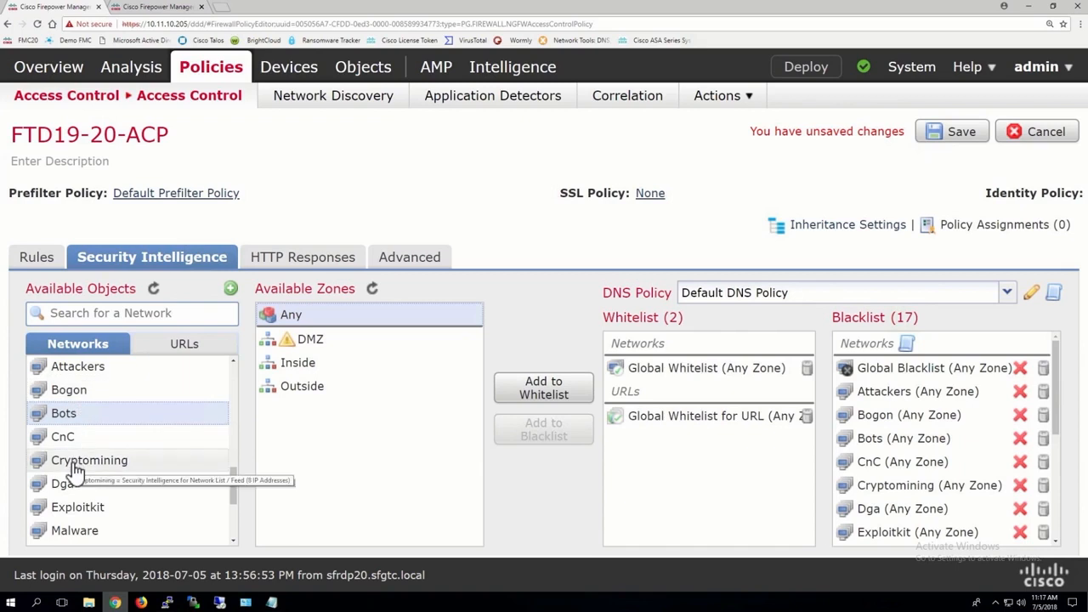
scroll(75, 468, down, 4)
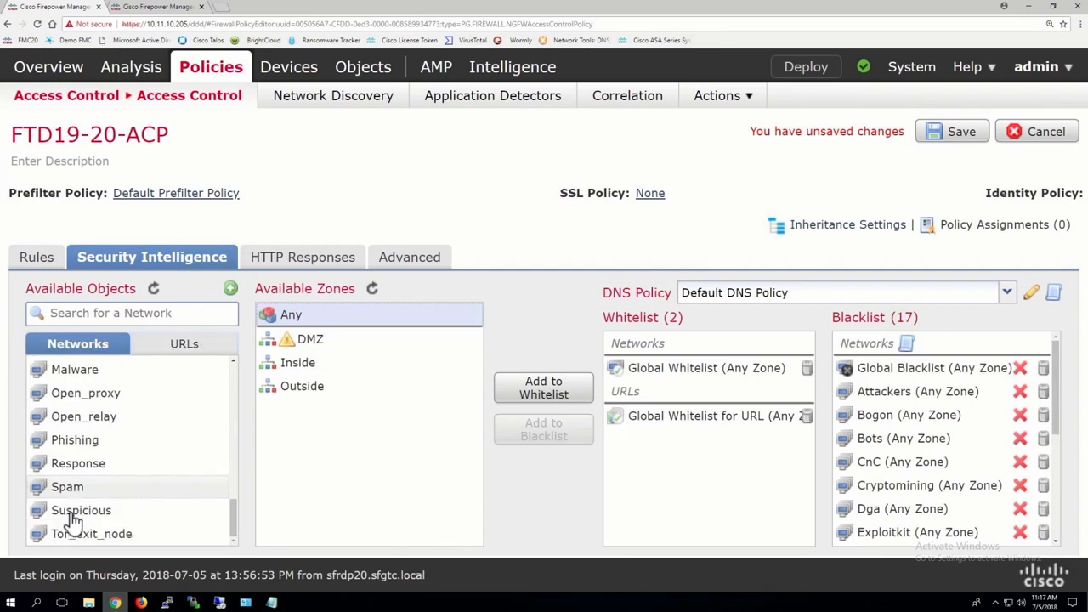
scroll(72, 516, up, 1)
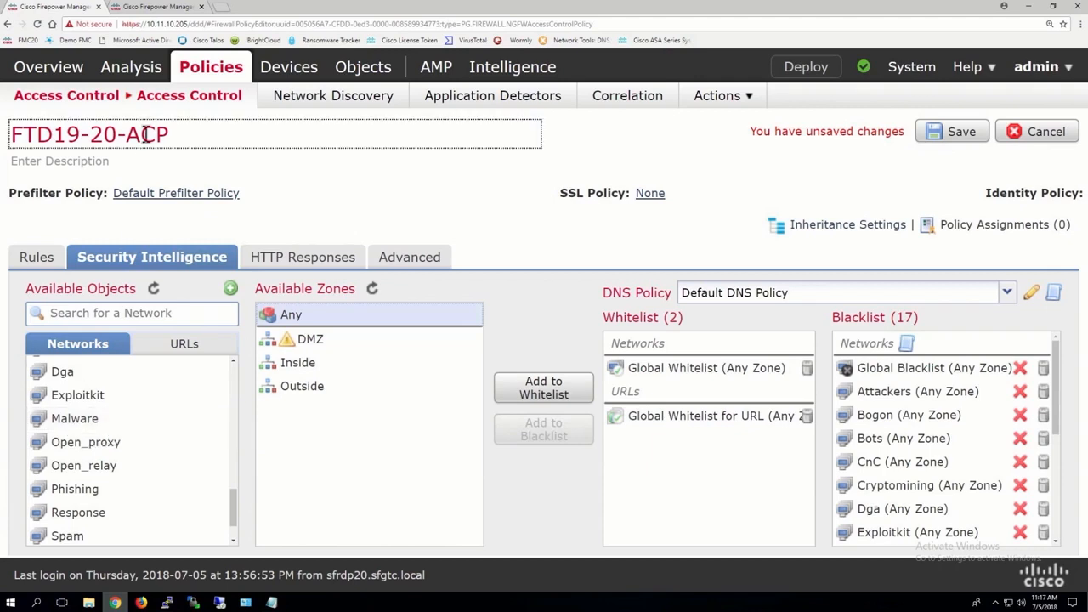
Step: Return to Object Management, set the Cisco-Intelligence-Feed update frequency to 30 minutes, and save it
click(161, 14)
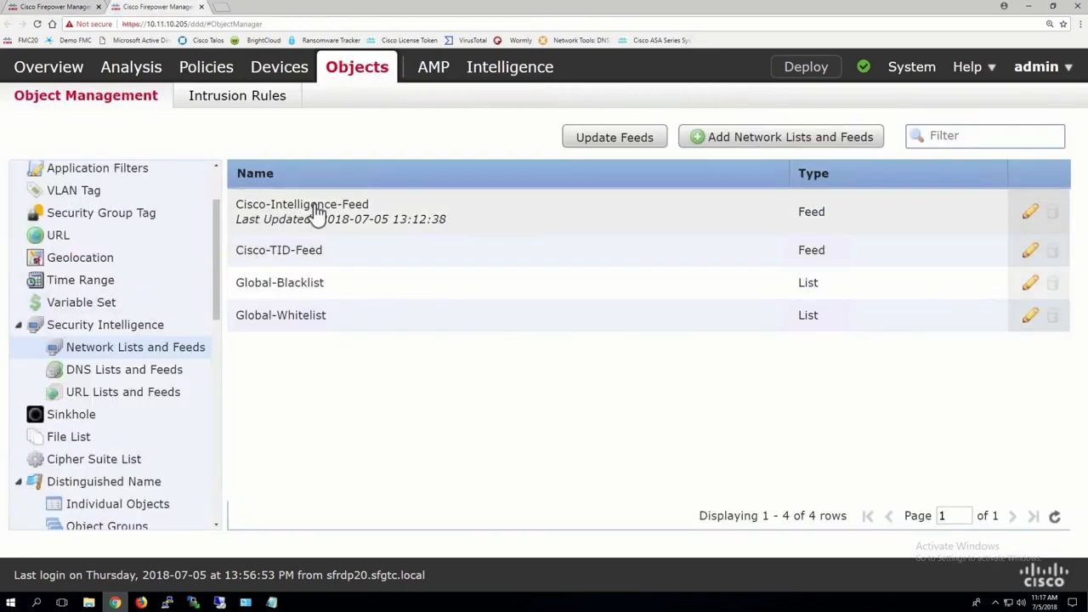
click(1031, 212)
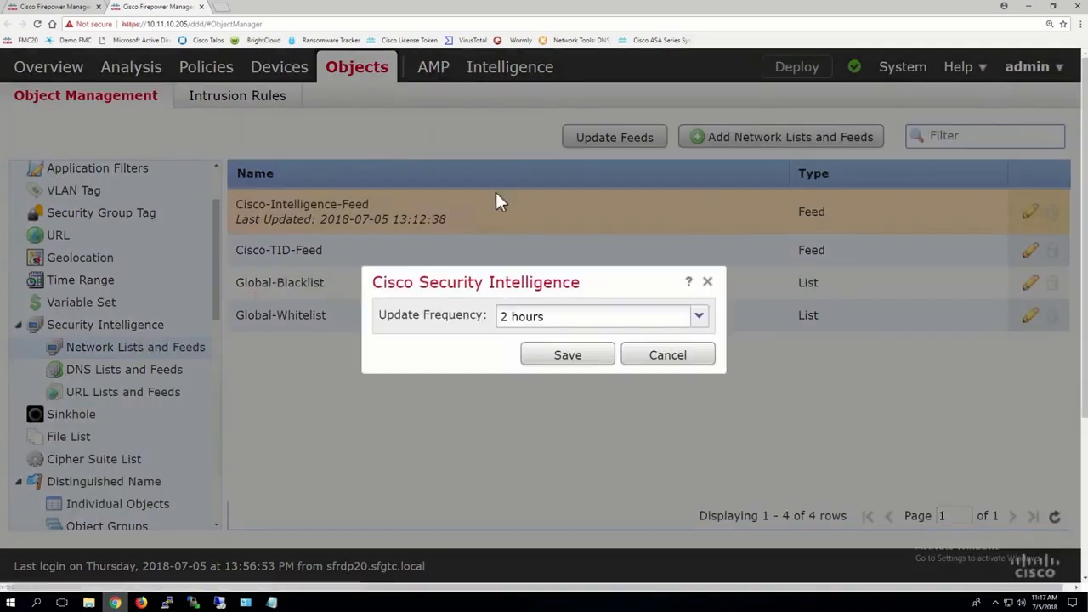
click(544, 322)
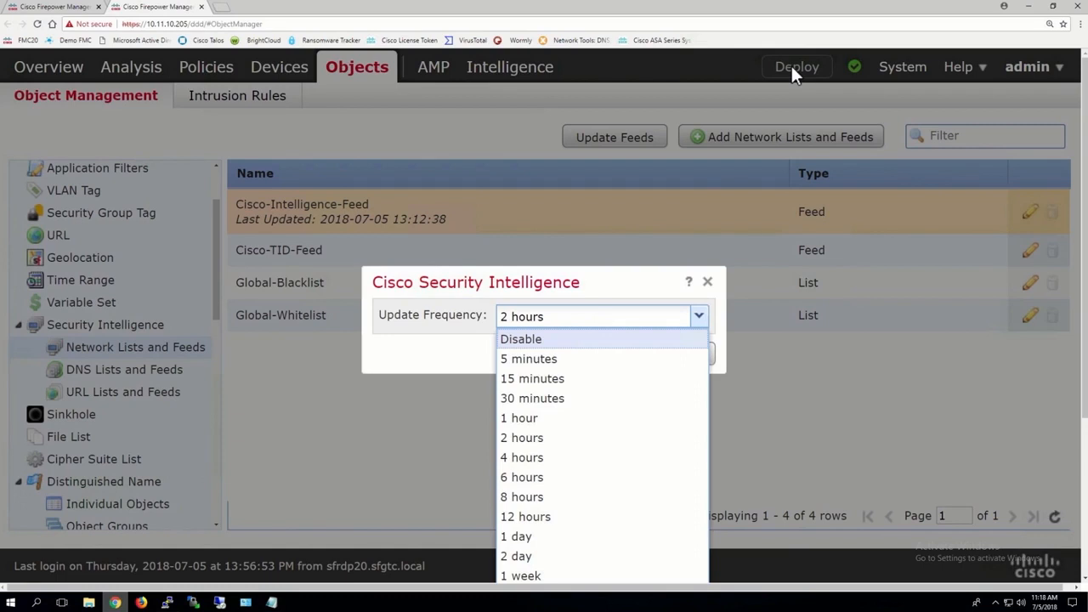
click(516, 398)
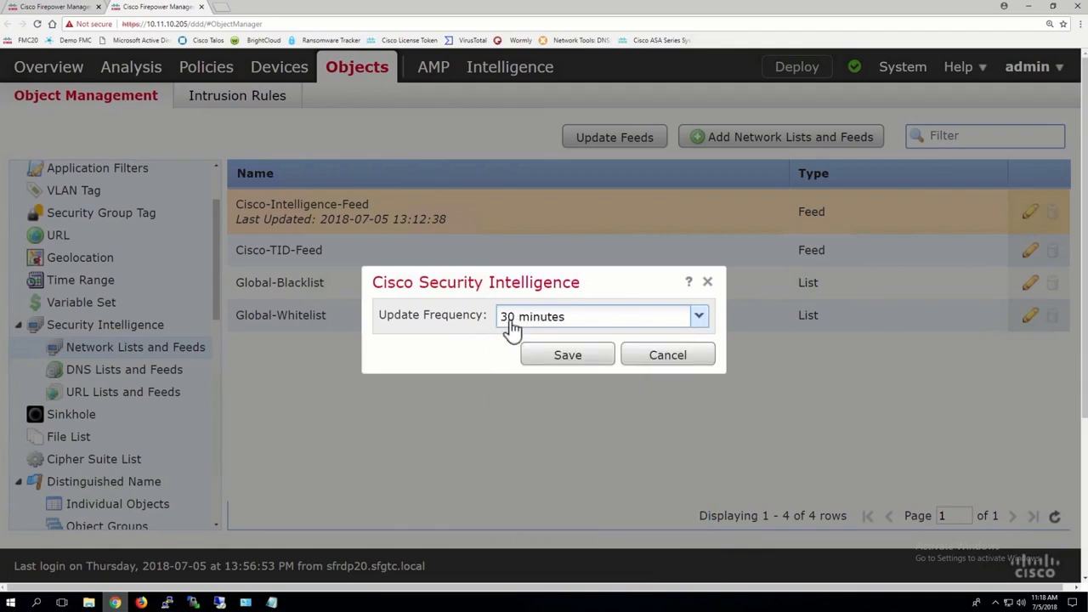
click(566, 357)
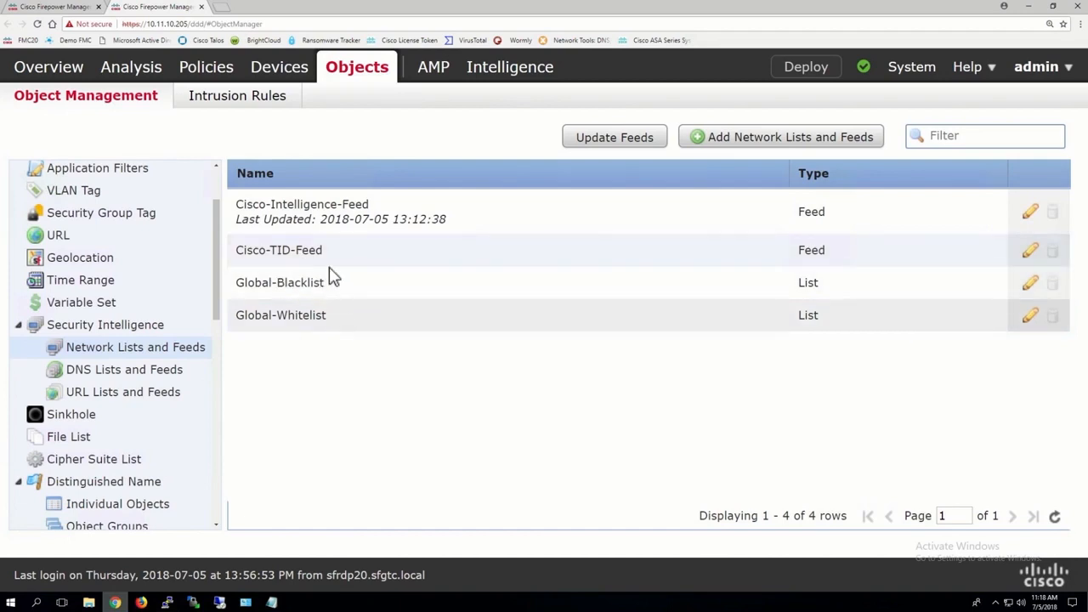
Step: View the entries of the Global-Blacklist network list and close it without changes
click(1031, 284)
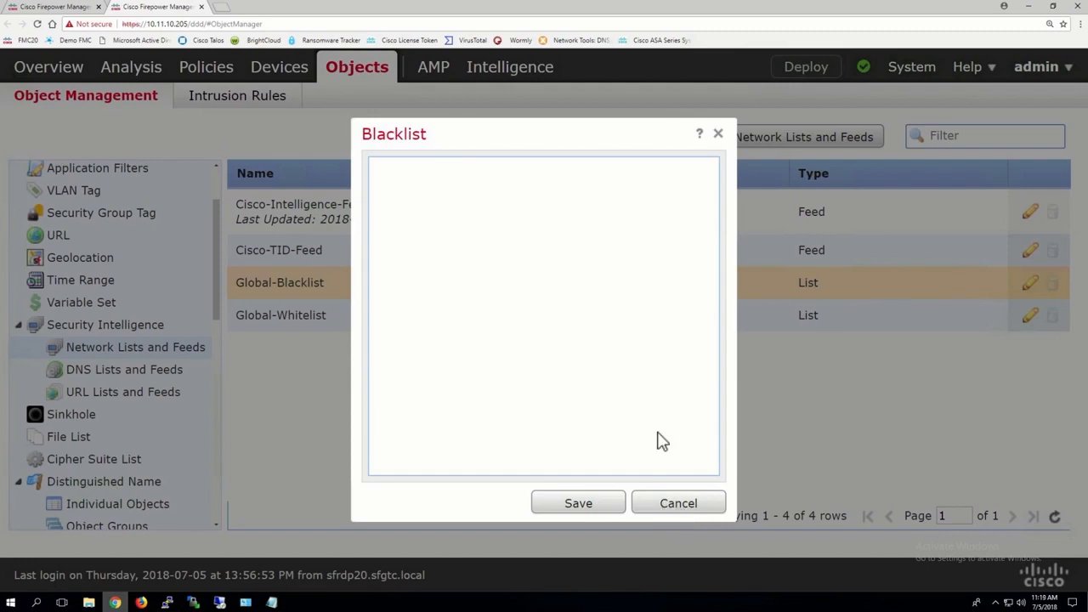
click(673, 502)
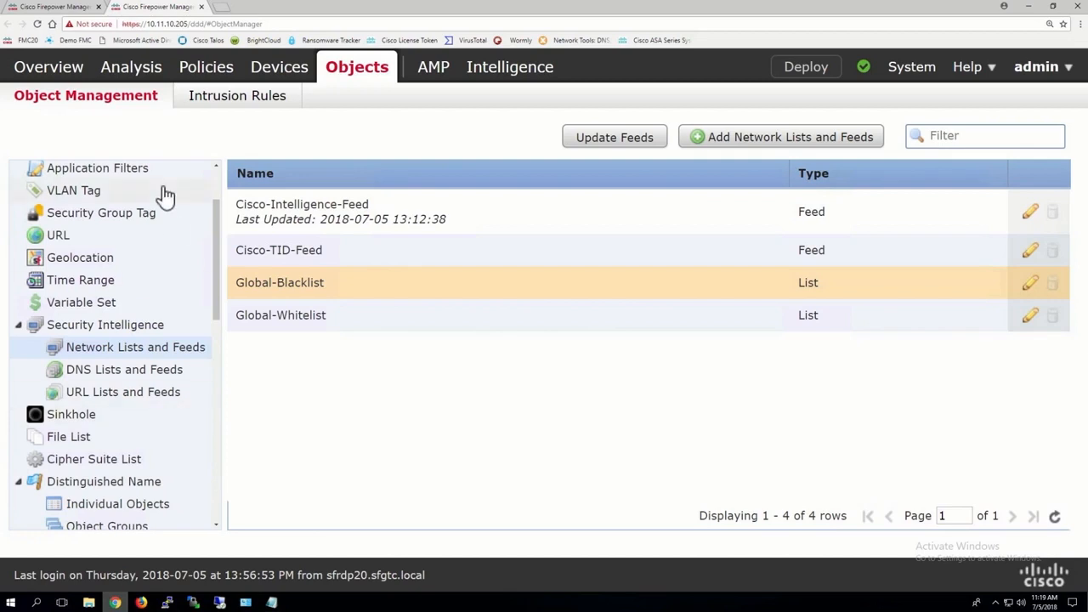
Step: Go back to the FTD19-20-ACP policy and add the Lammle_Enterprise network object to the whitelist for any zone
click(65, 8)
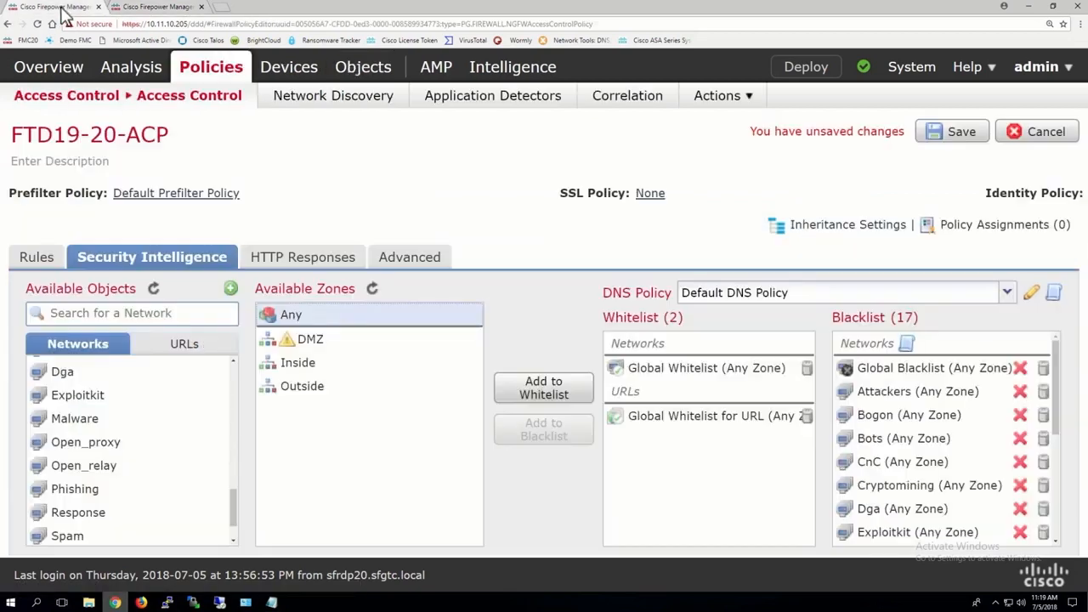
scroll(145, 400, down, 2)
scroll(149, 400, up, 4)
scroll(149, 399, up, 3)
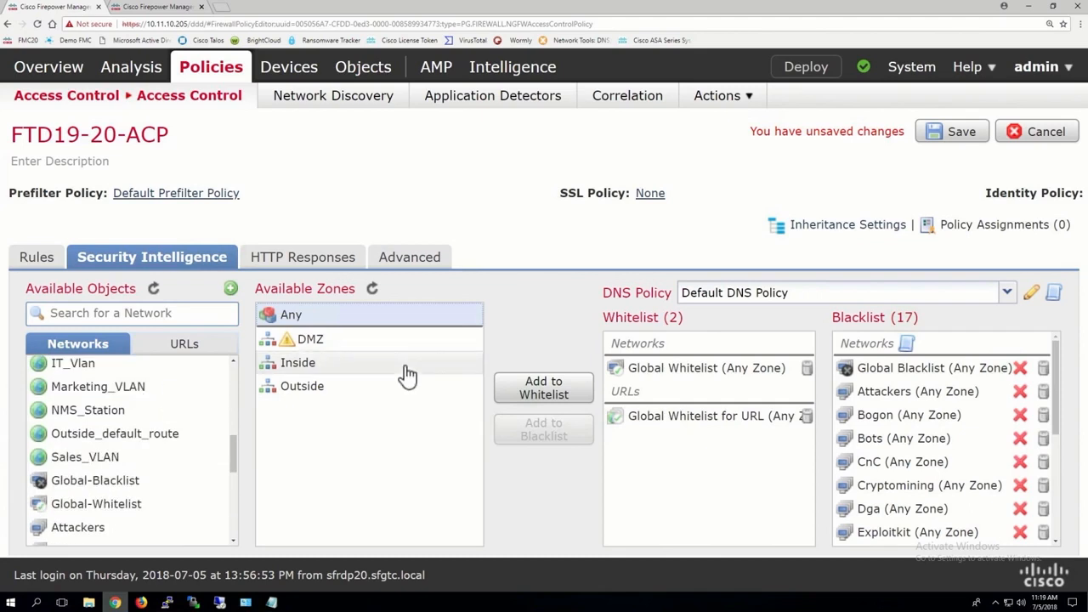
key(ctrl+minus)
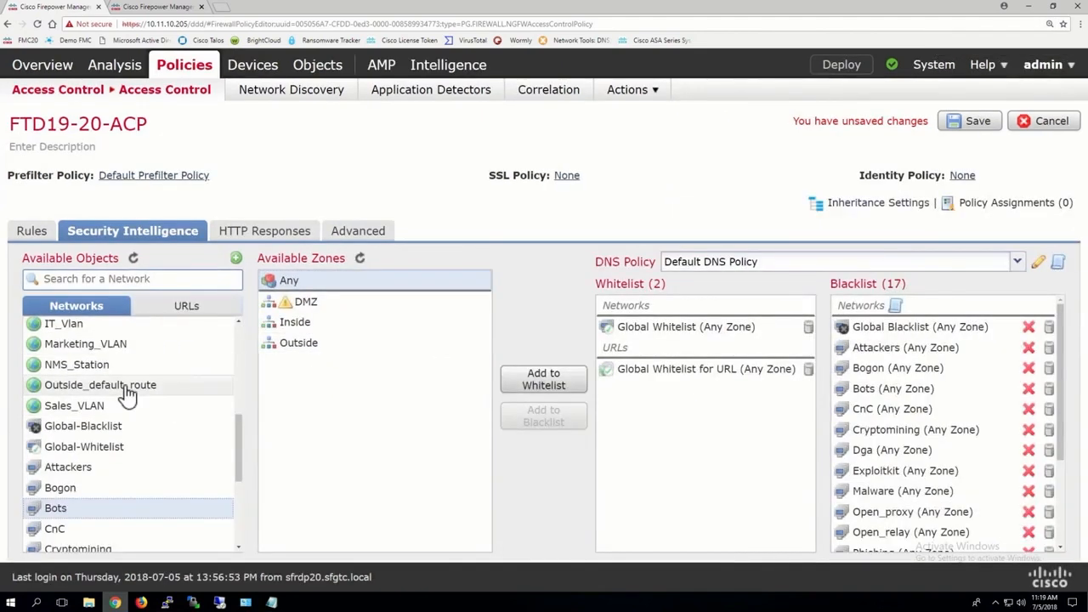
scroll(125, 393, up, 5)
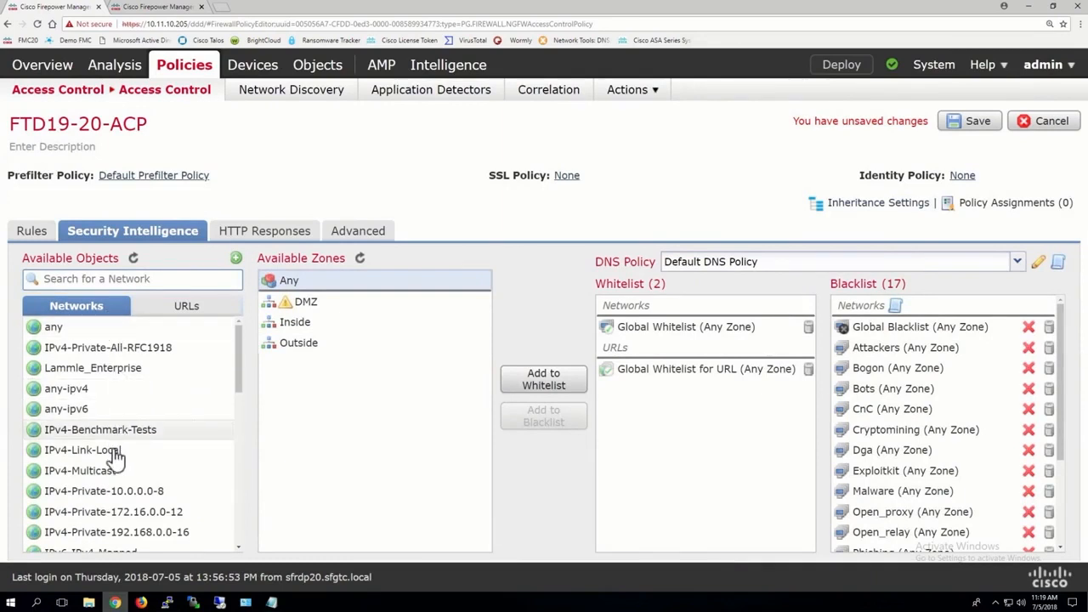
click(100, 377)
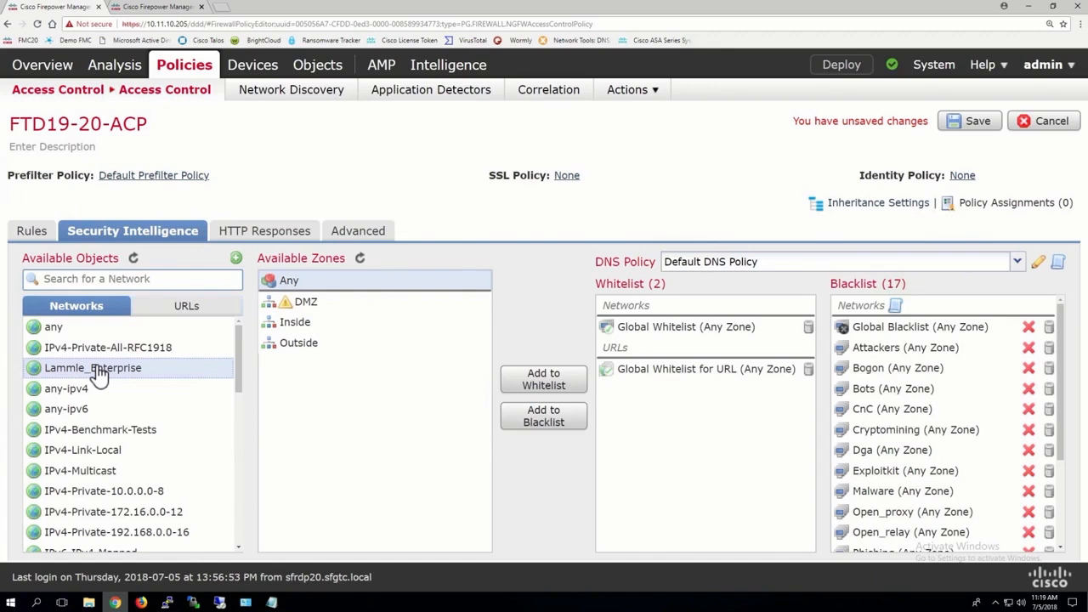
click(536, 382)
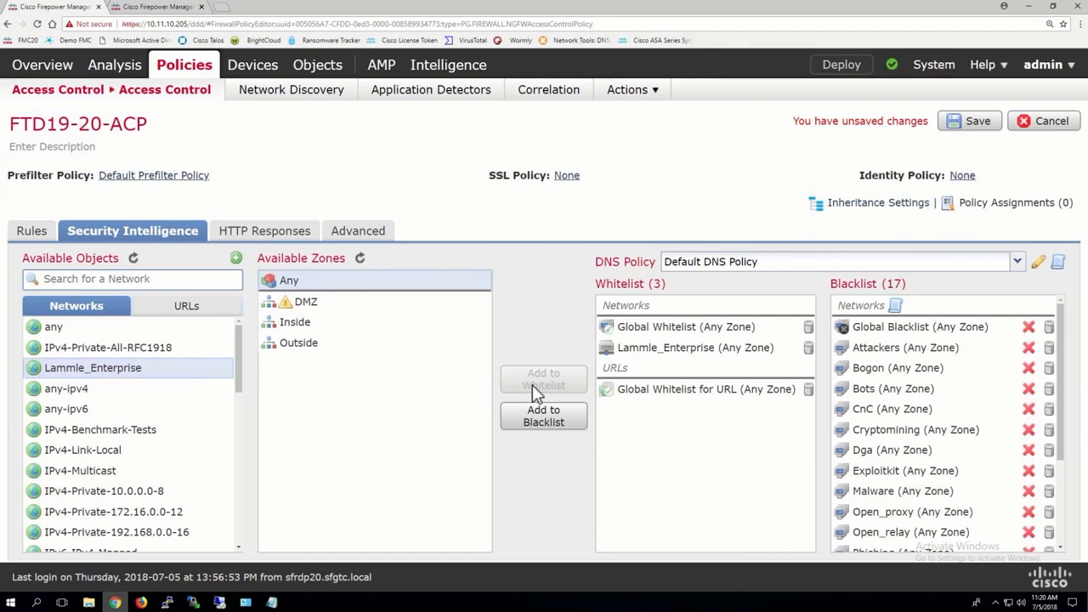
Step: Add the whitelisted Lammle_Enterprise network to the blacklist as well and inspect its entry among the blacklisted networks
scroll(986, 450, down, 3)
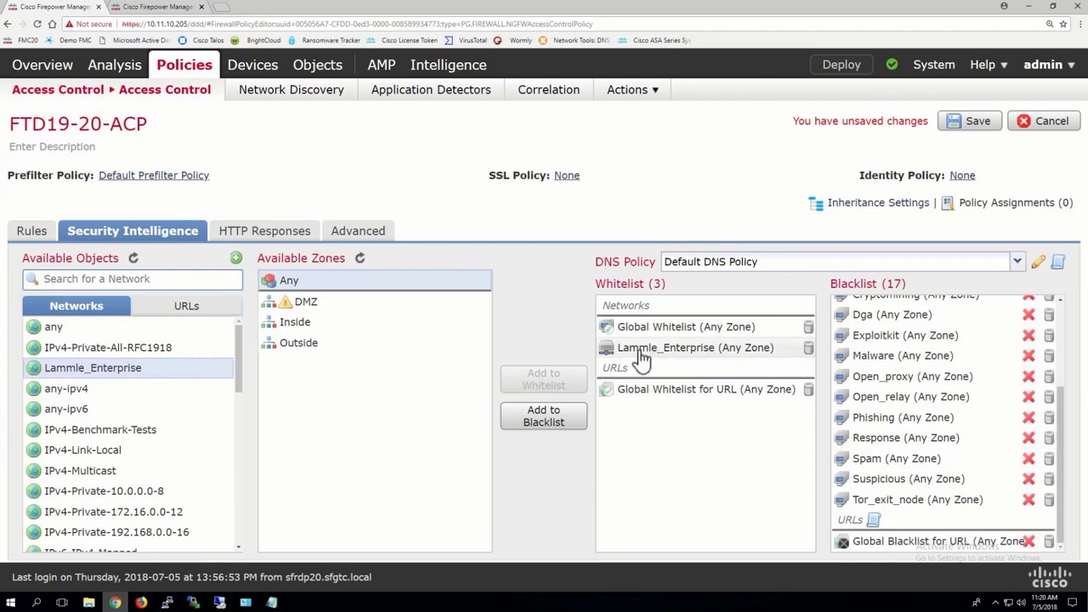
click(548, 418)
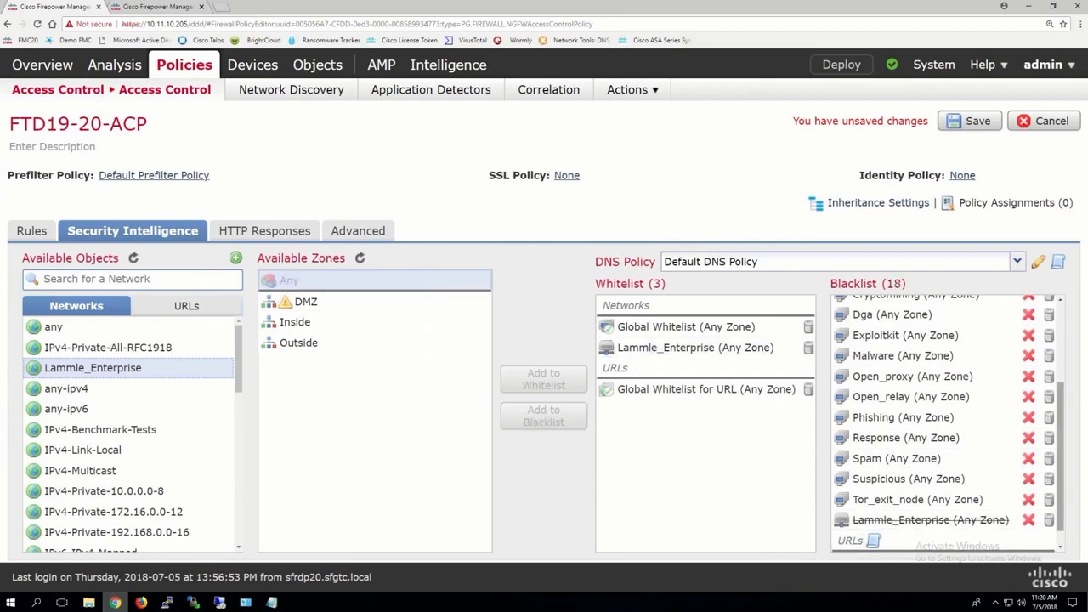
key(ctrl+plus)
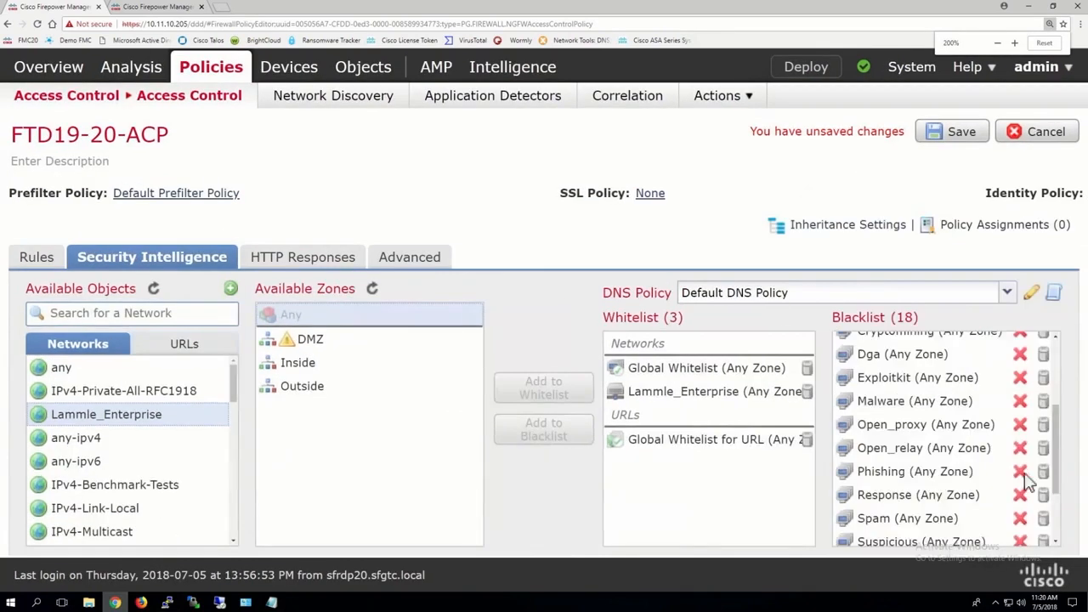
scroll(999, 460, down, 1)
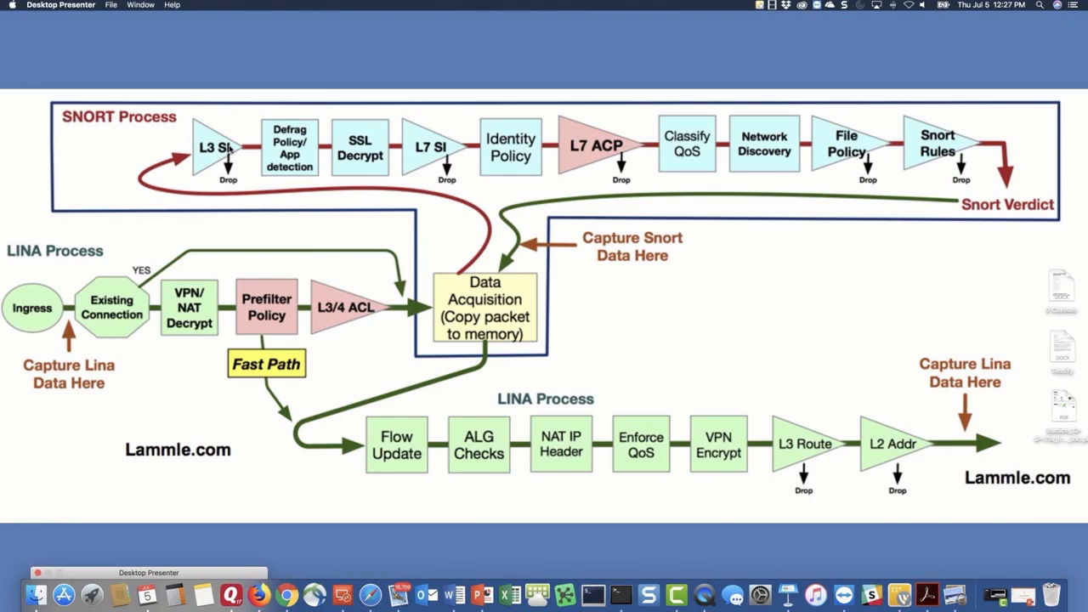
Step: Return from the packet-flow diagram to the policy and blacklist all URL categories from URL Attackers to URL Tor_exit_node for any zone
key(ctrl+Right)
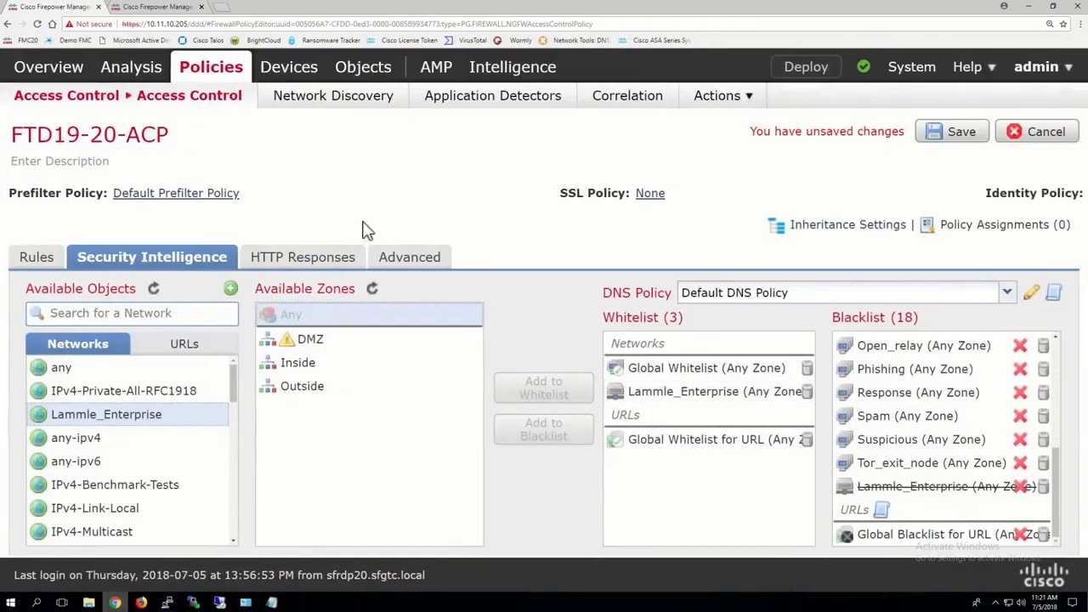
click(182, 347)
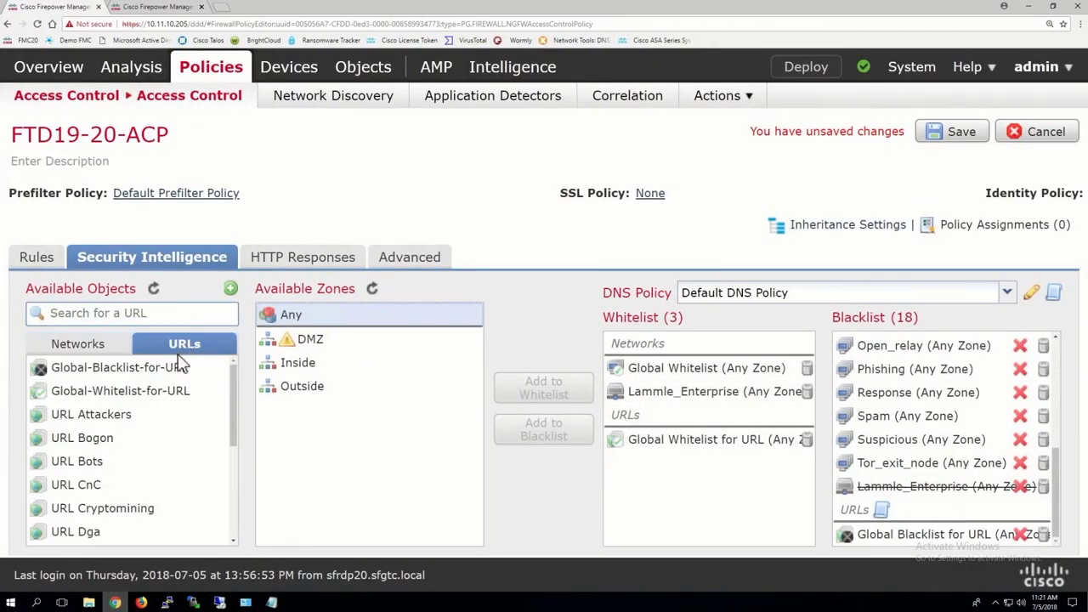
click(153, 419)
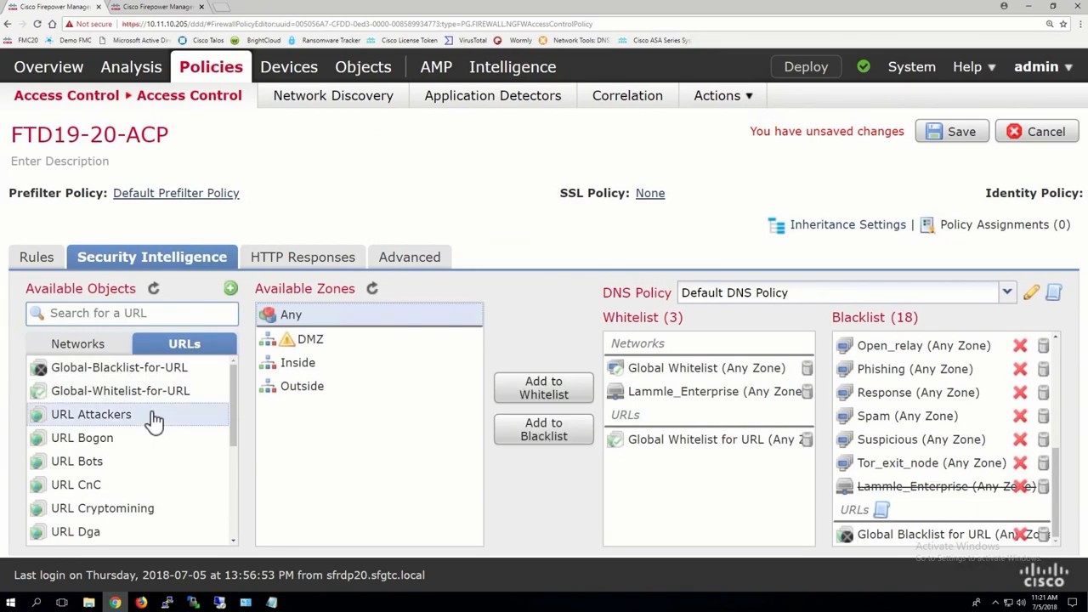
scroll(151, 420, down, 5)
shift+click(120, 534)
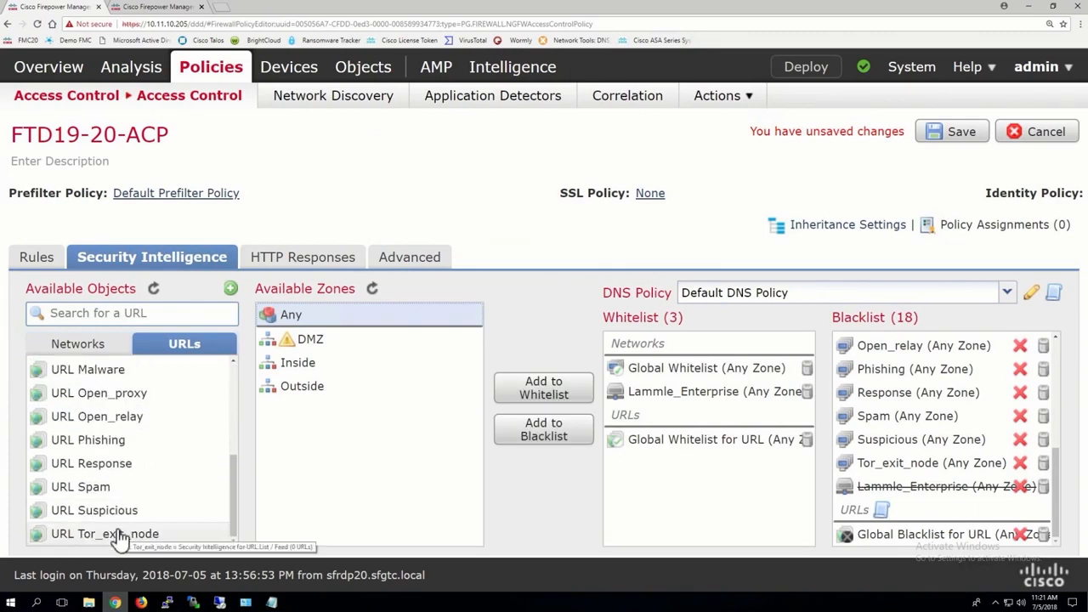
click(545, 432)
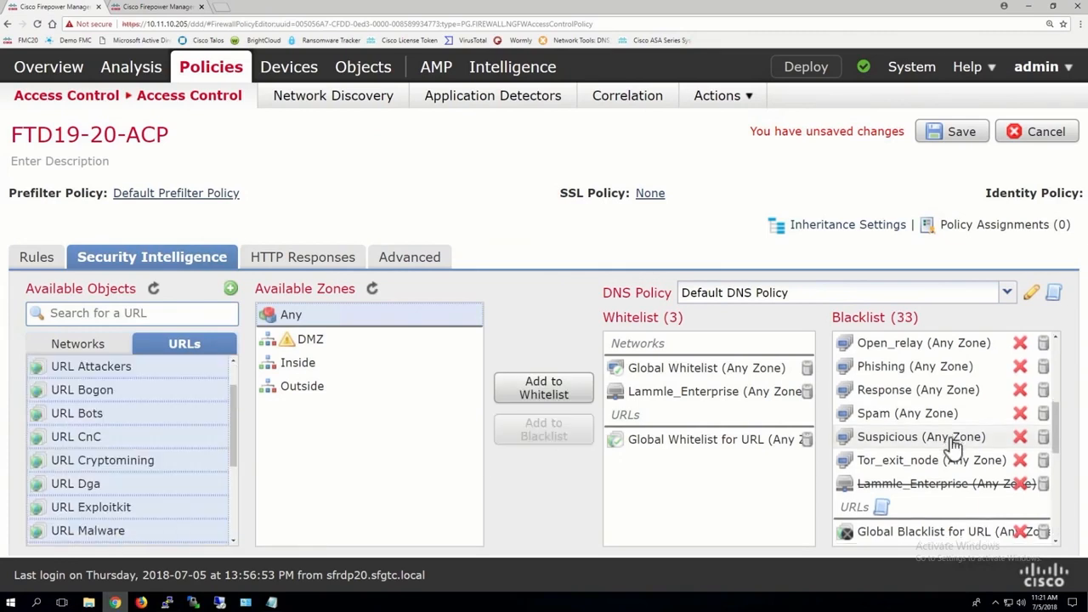
scroll(955, 451, down, 5)
scroll(914, 475, up, 10)
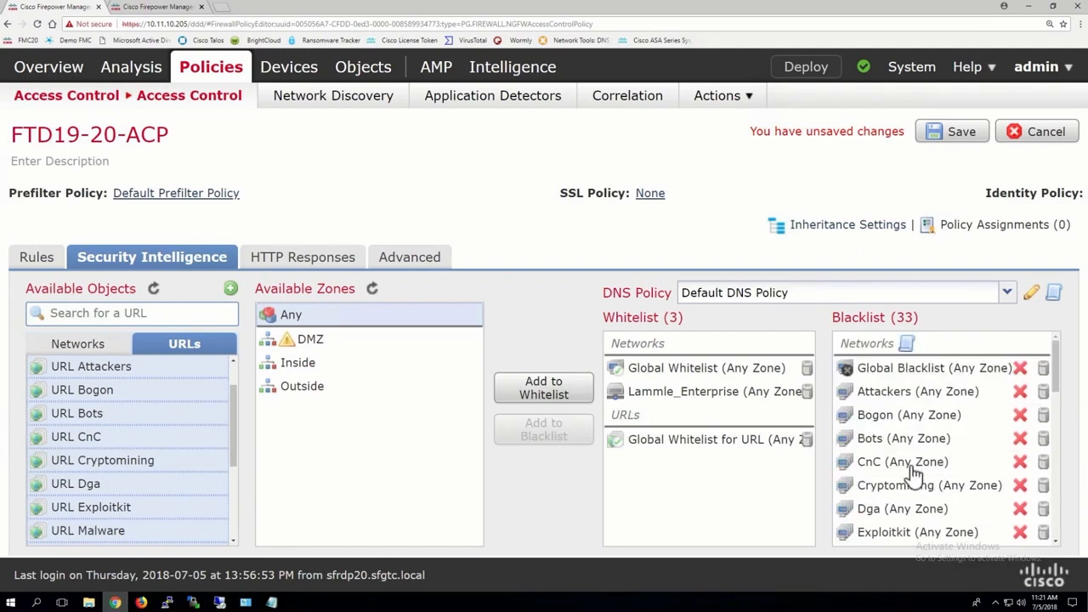
Step: Select every available network object from any to Tor_exit_node, add them to the blacklist for any zone, and review the entries
click(74, 345)
click(85, 374)
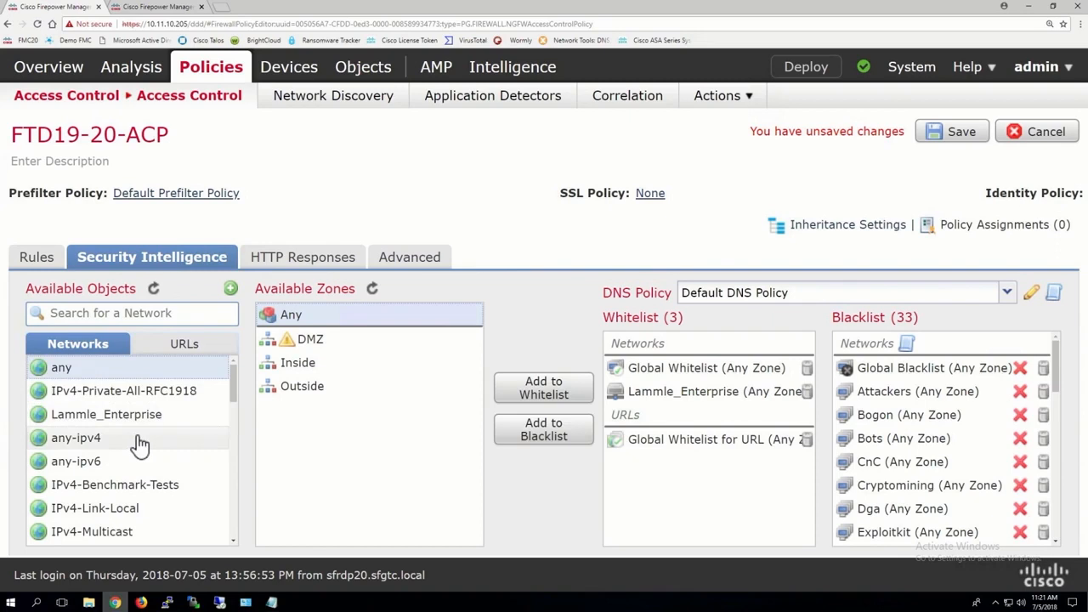
scroll(139, 444, down, 10)
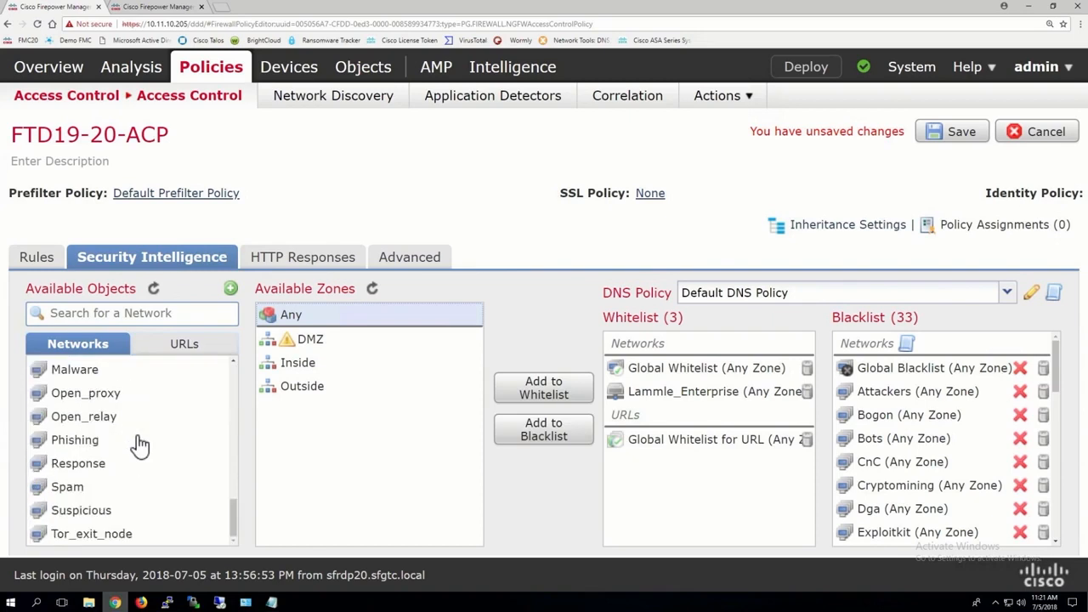
shift+click(111, 534)
click(577, 434)
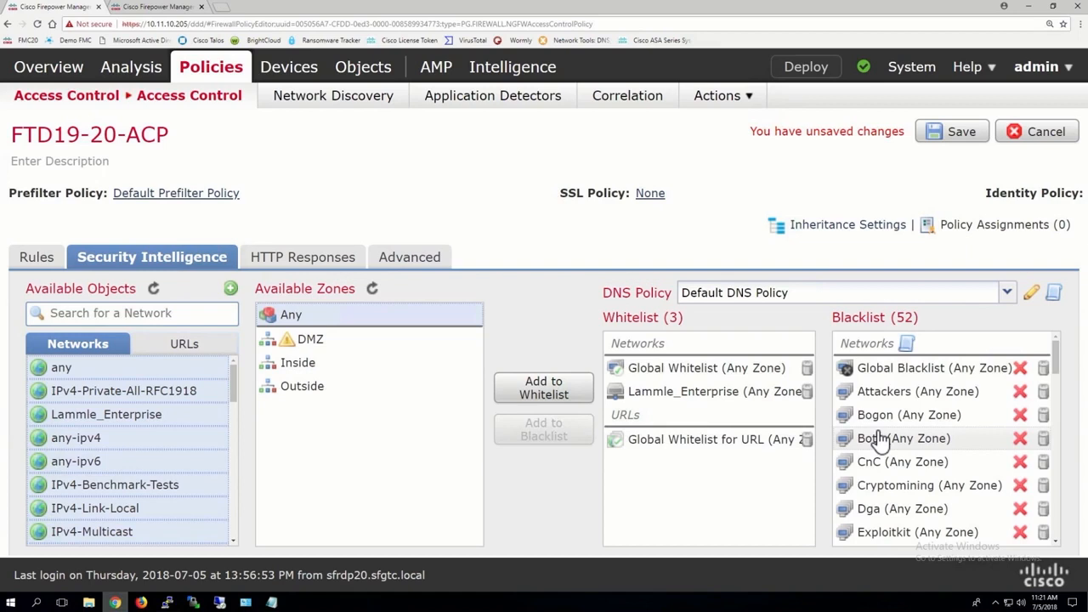
scroll(880, 438, down, 5)
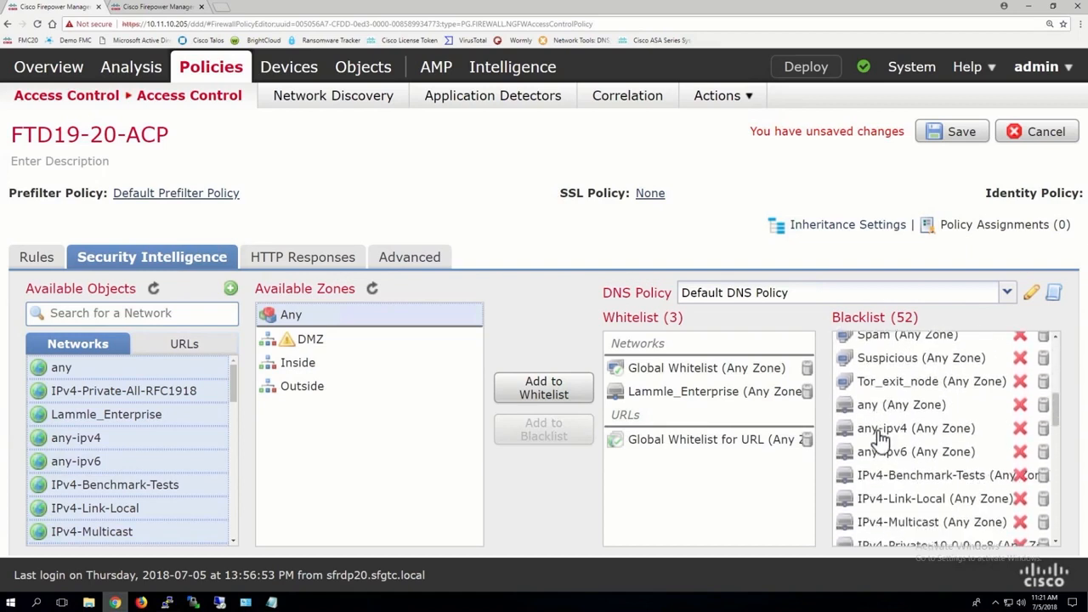
Step: Remove every individual network object from any through Sales_VLAN from the blacklist, keeping the threat categories
click(1044, 401)
click(1044, 400)
click(1044, 400)
click(1044, 401)
click(1044, 401)
click(1044, 401)
click(1044, 400)
click(1045, 400)
click(1044, 400)
click(1045, 400)
click(1044, 401)
click(1044, 400)
click(1045, 401)
click(1045, 401)
click(1044, 400)
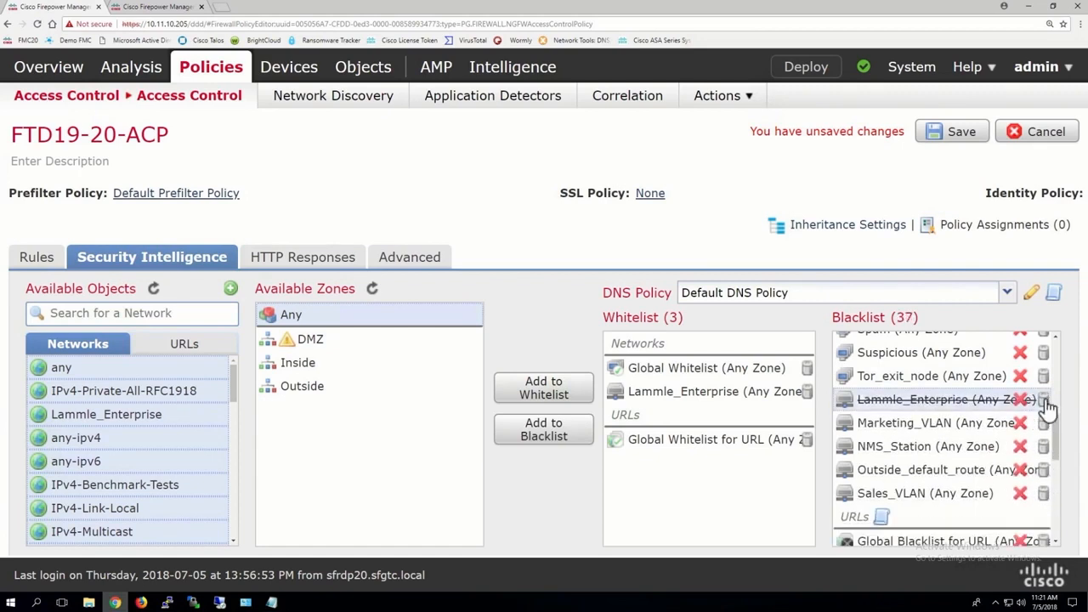
click(1044, 400)
click(1044, 400)
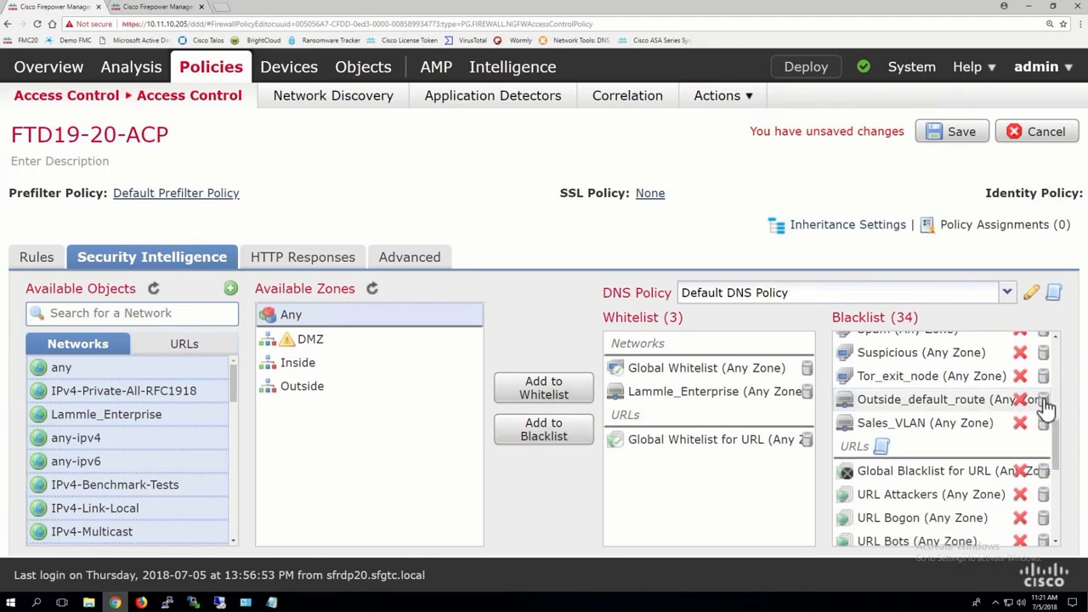
click(1044, 401)
click(1044, 401)
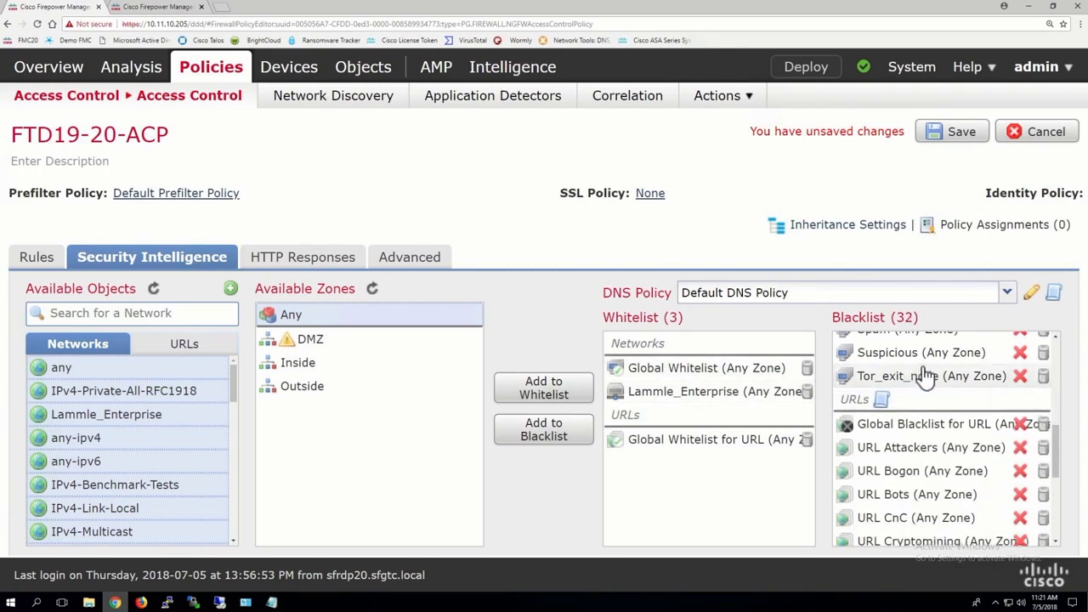
scroll(918, 370, up, 4)
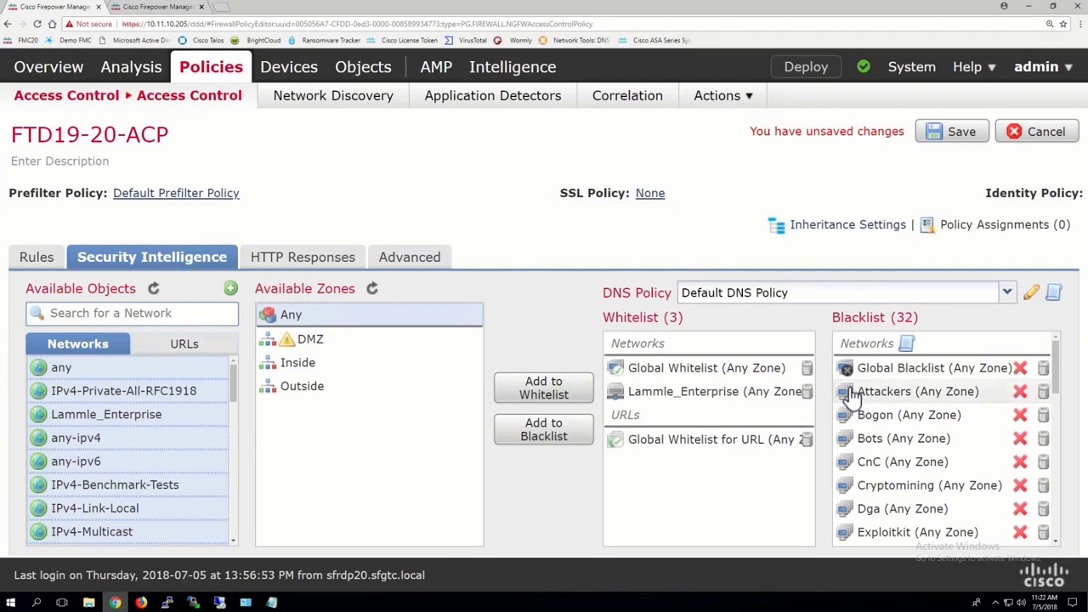
Step: Set the blacklisted Malware, Open_proxy and Spam network categories to monitor-only (do not block)
scroll(938, 423, down, 1)
scroll(938, 423, down, 5)
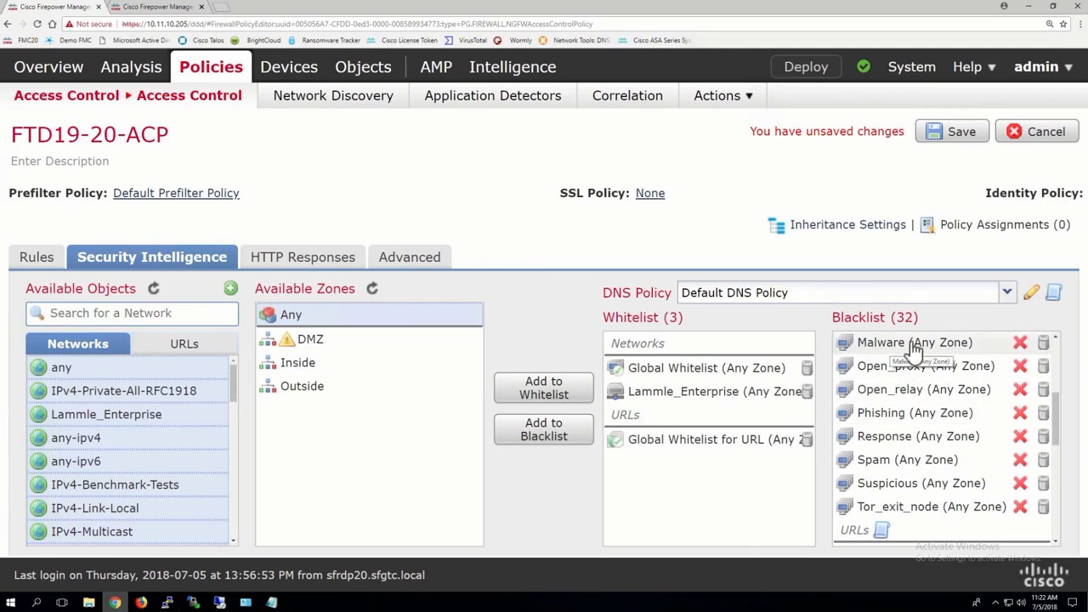
right_click(1016, 353)
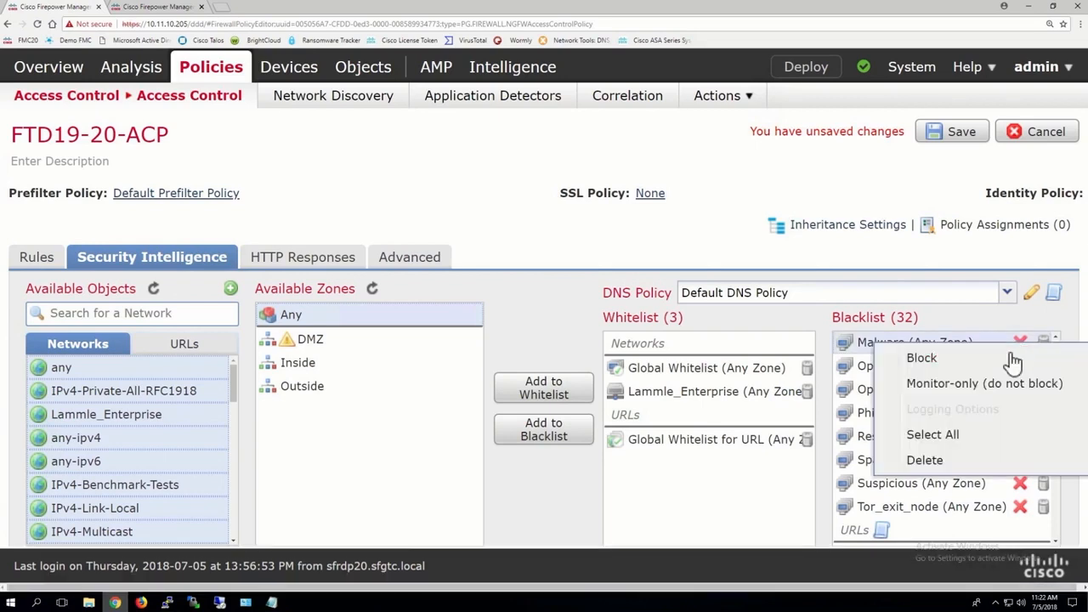
click(953, 384)
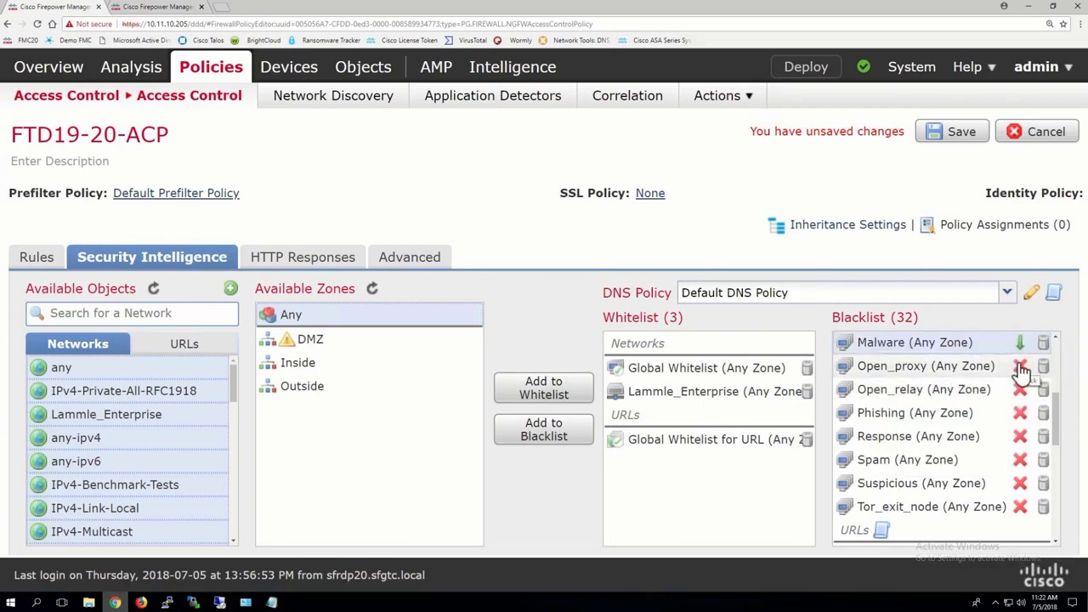
right_click(1020, 373)
click(983, 406)
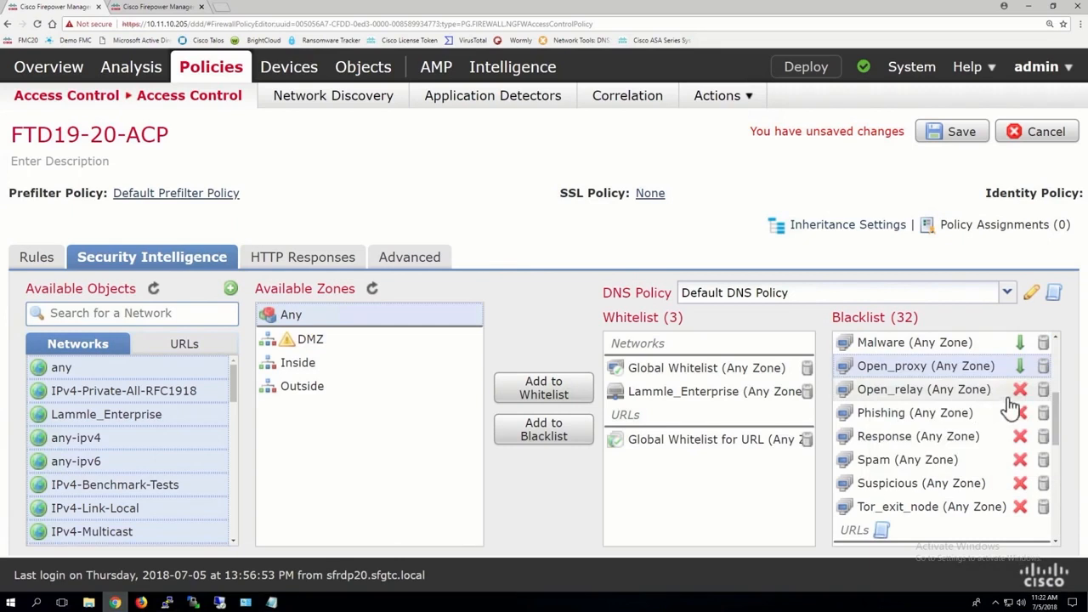
right_click(1023, 400)
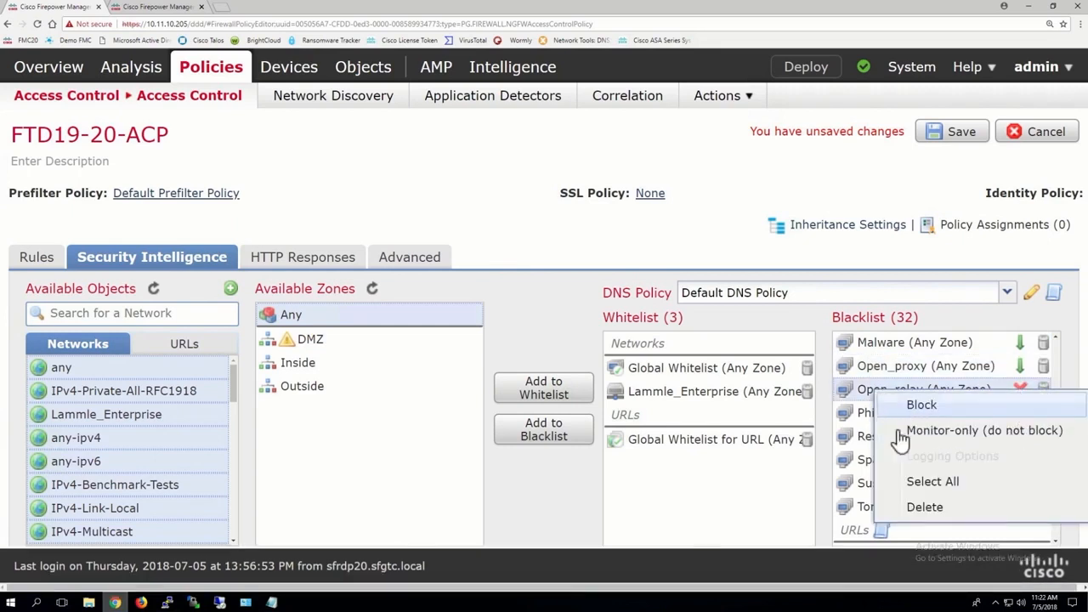
click(859, 442)
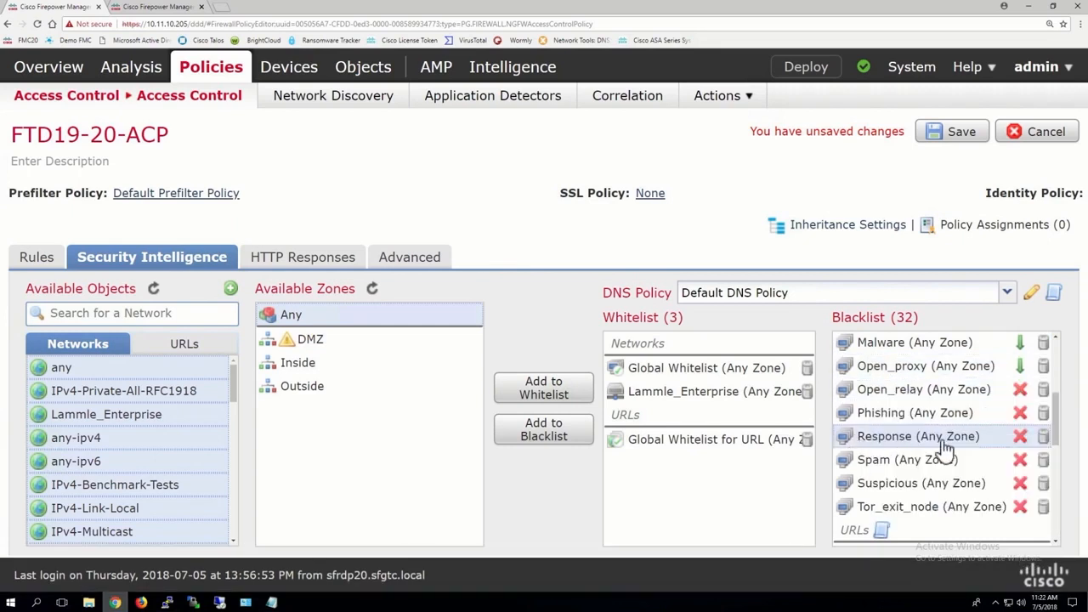
right_click(1020, 459)
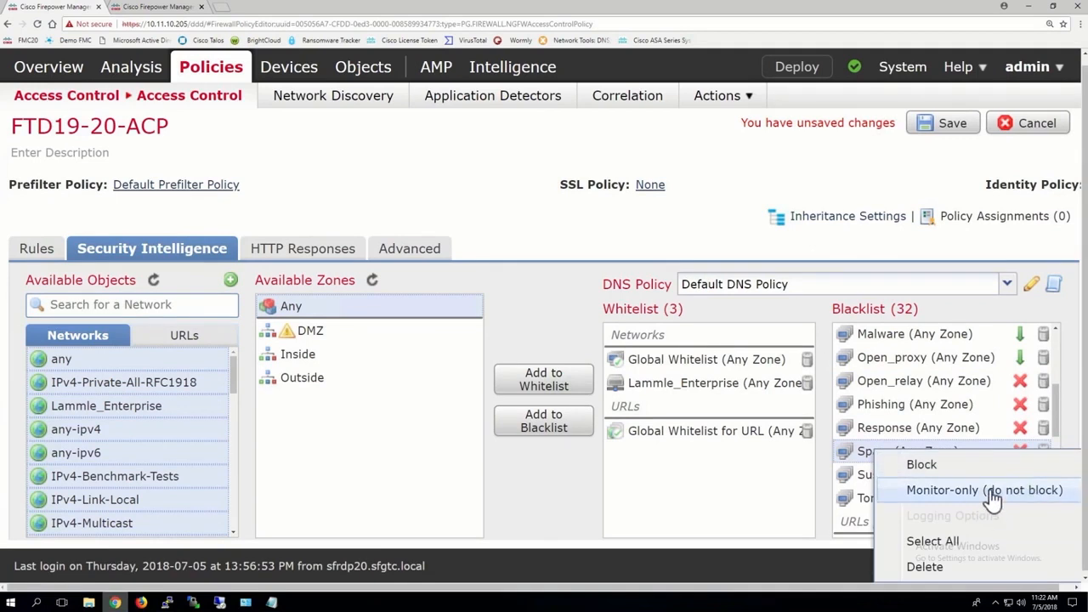
click(990, 491)
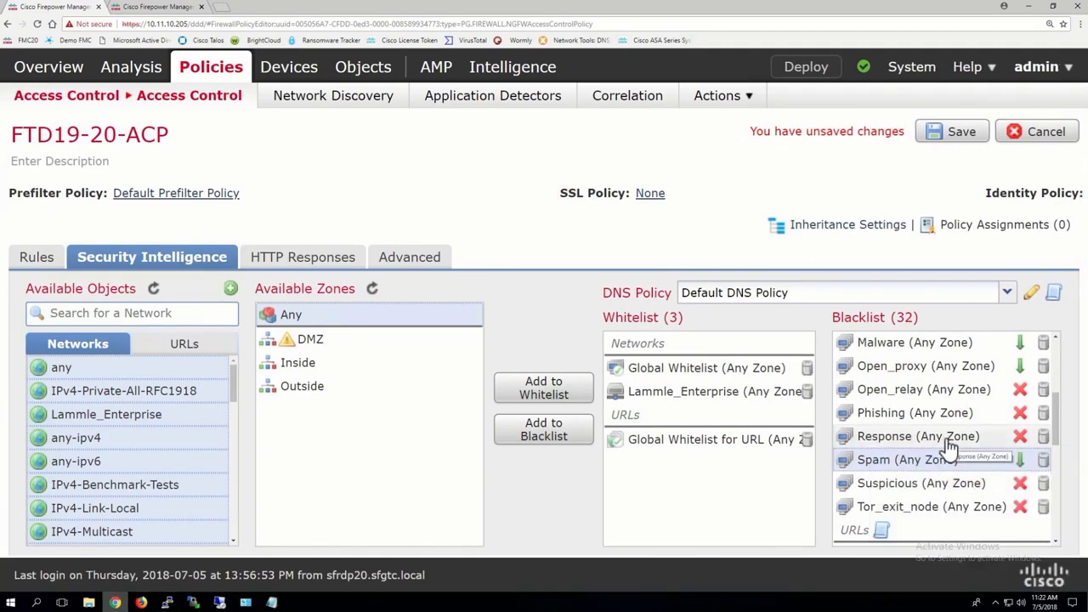
Step: Return the Open_proxy network category to Block and set the CnC network category to monitor-only
right_click(1025, 374)
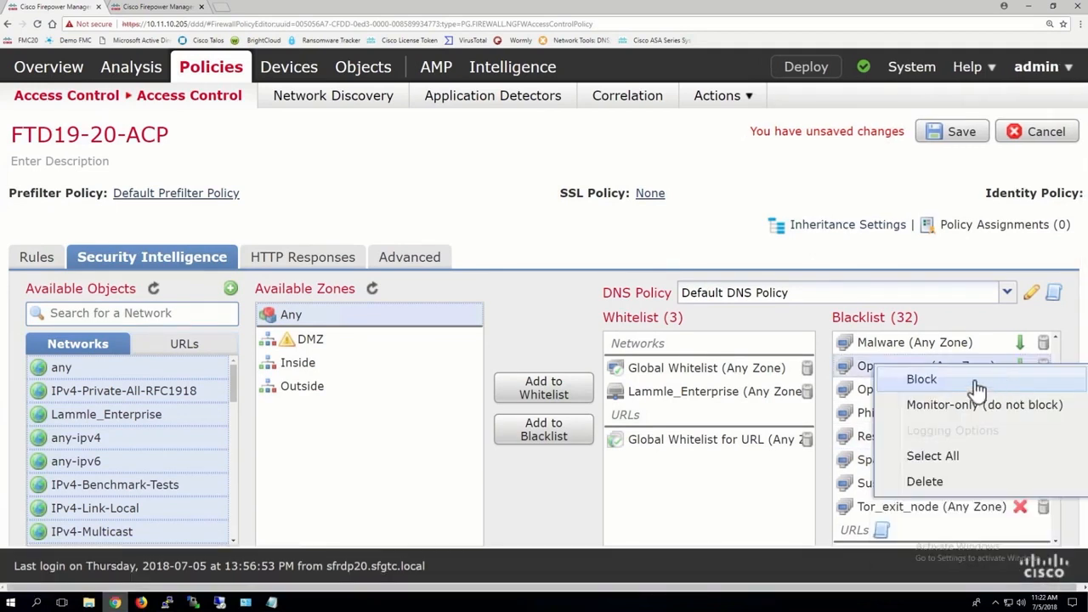
click(975, 379)
scroll(947, 408, up, 1)
scroll(947, 408, up, 3)
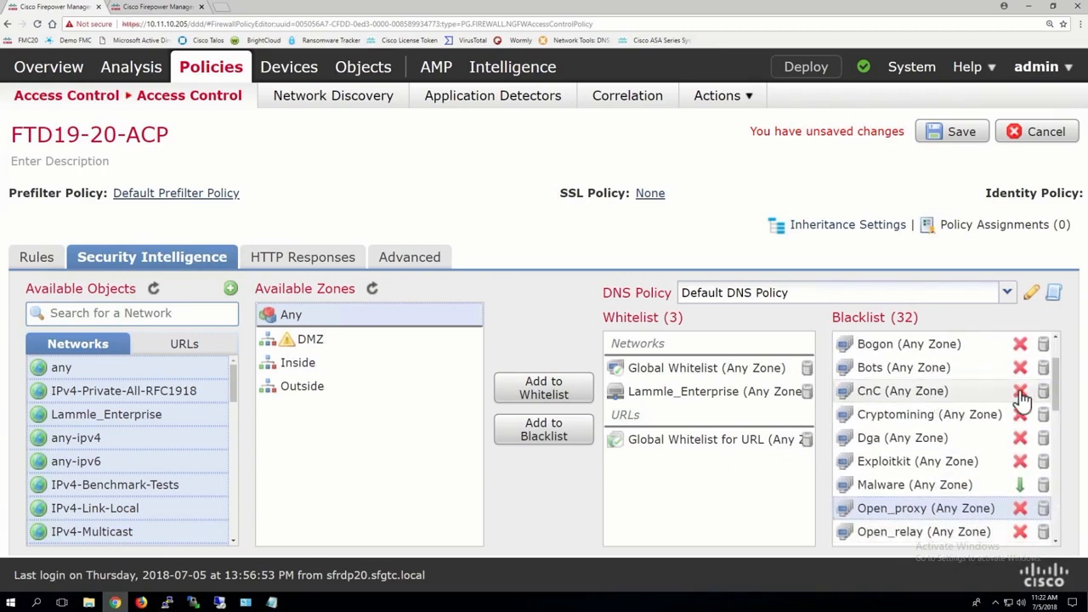
right_click(1021, 393)
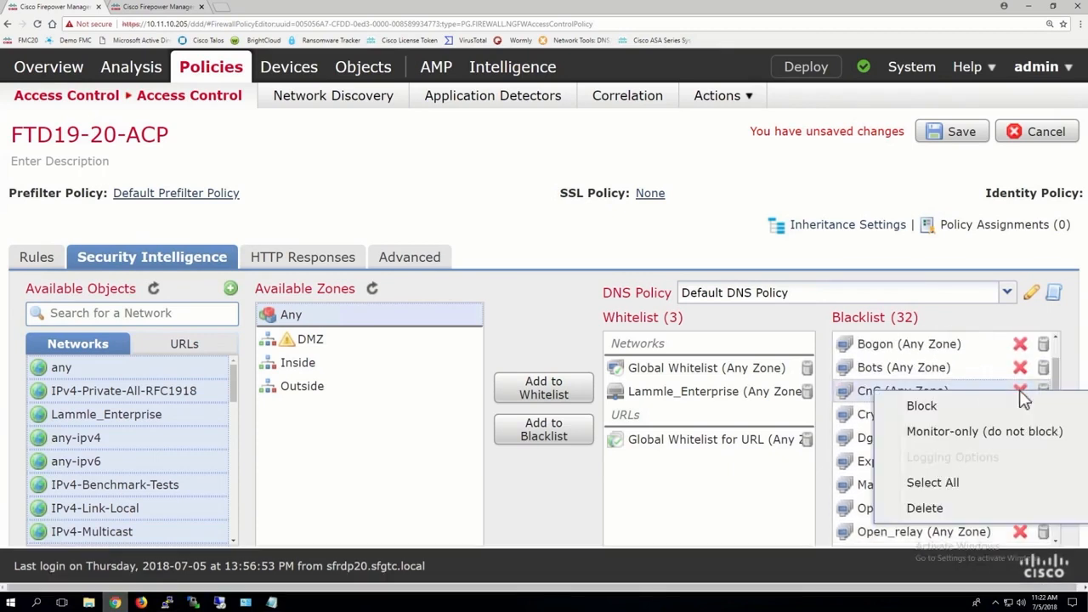
click(947, 433)
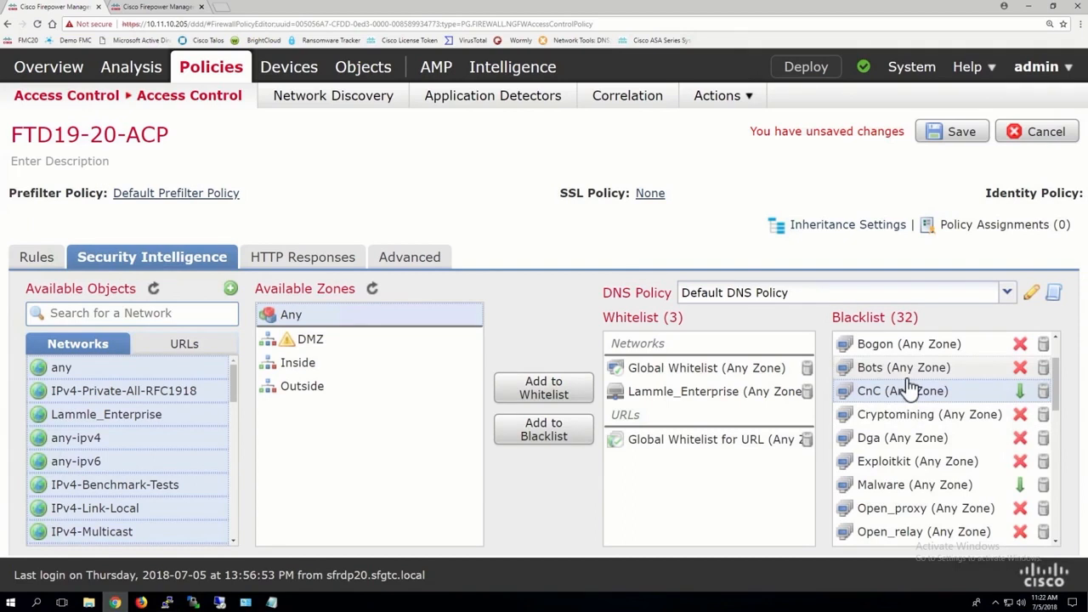
Step: Set the blacklisted URL CnC and URL Spam categories to monitor-only (do not block)
scroll(910, 387, down, 1)
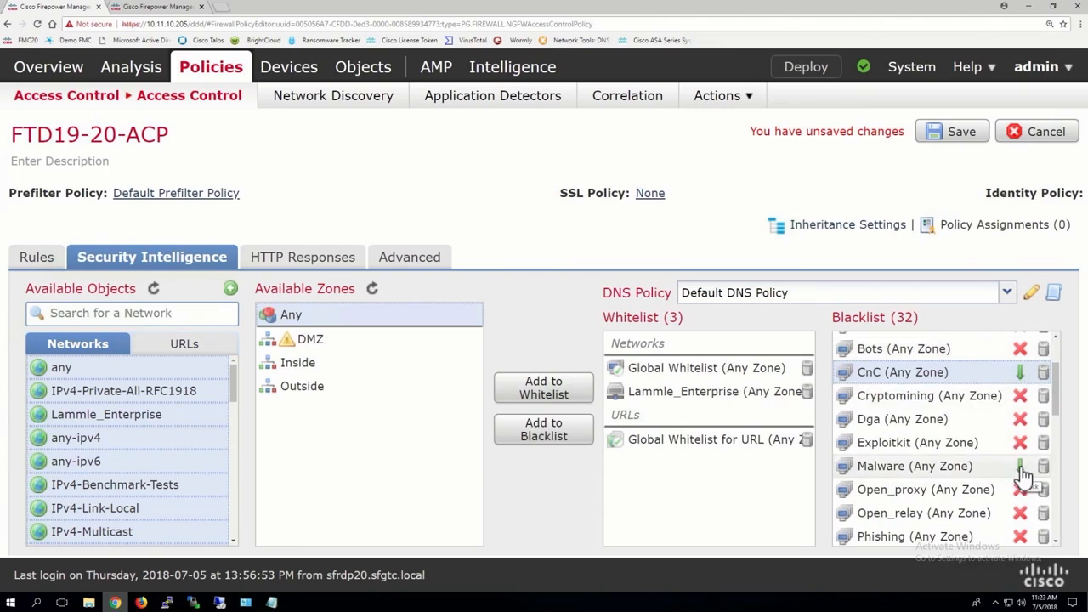
scroll(1023, 476, down, 4)
scroll(980, 432, up, 1)
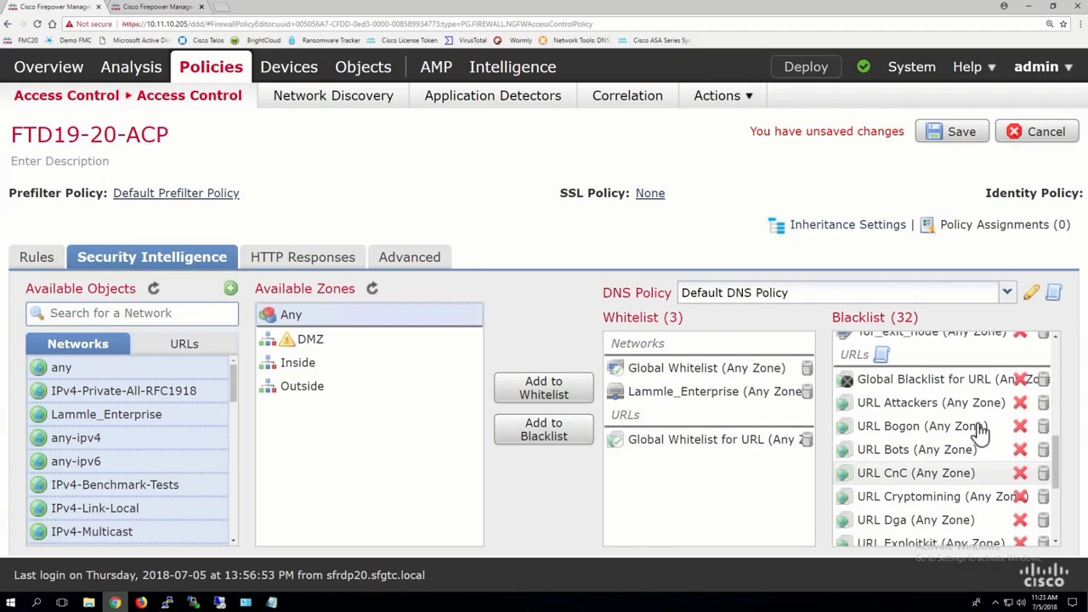
right_click(1017, 480)
click(987, 490)
scroll(980, 492, down, 3)
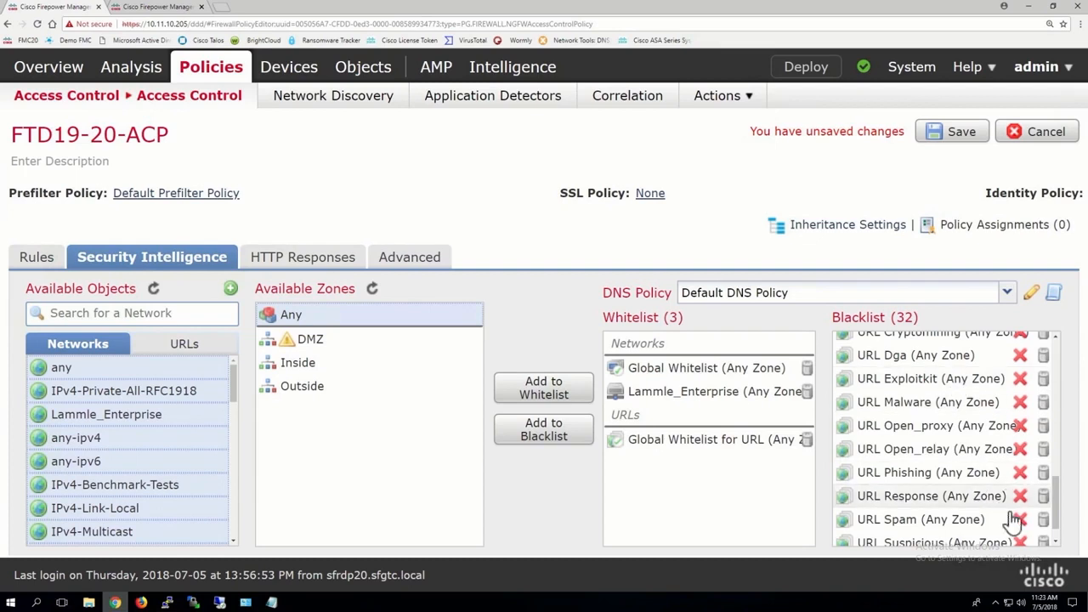
right_click(1021, 519)
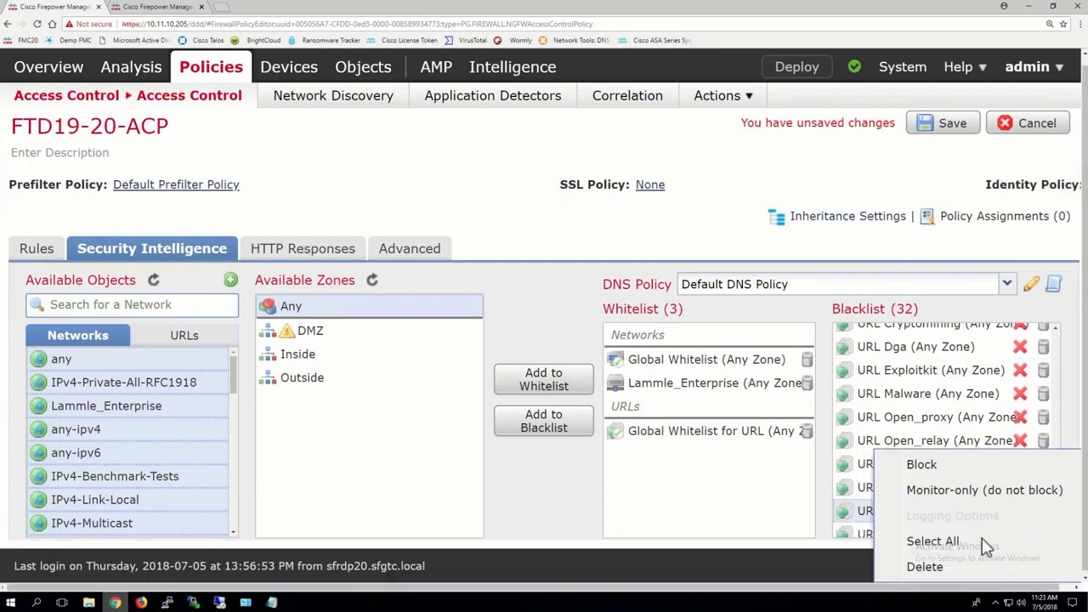
click(973, 490)
scroll(904, 391, down, 1)
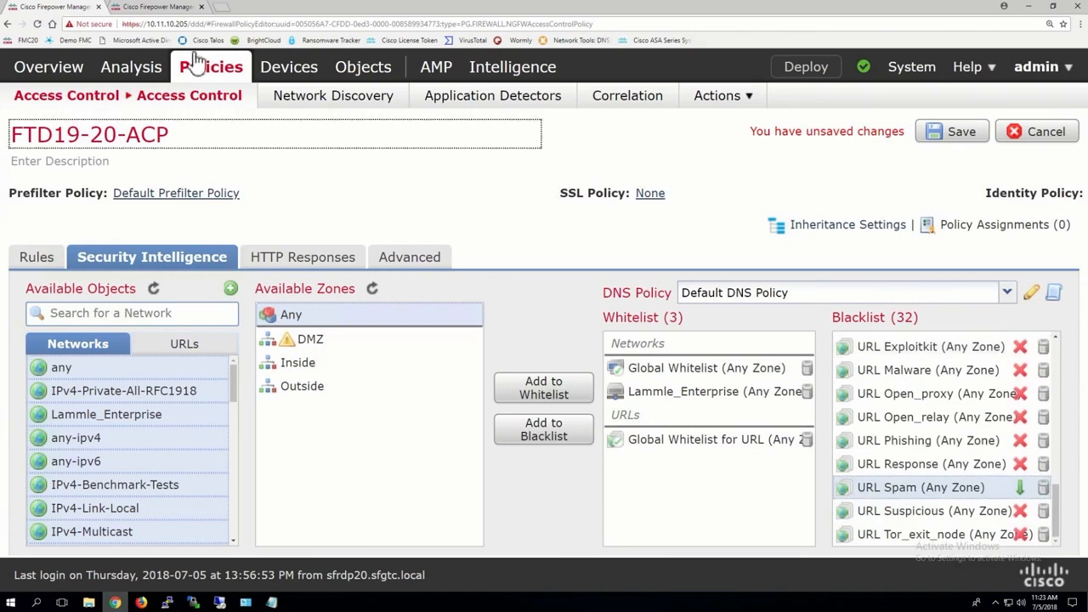
Step: In the object manager, set the Cisco-DNS-and-URL-Intelligence-Feed update frequency to 30 minutes and save it
click(167, 12)
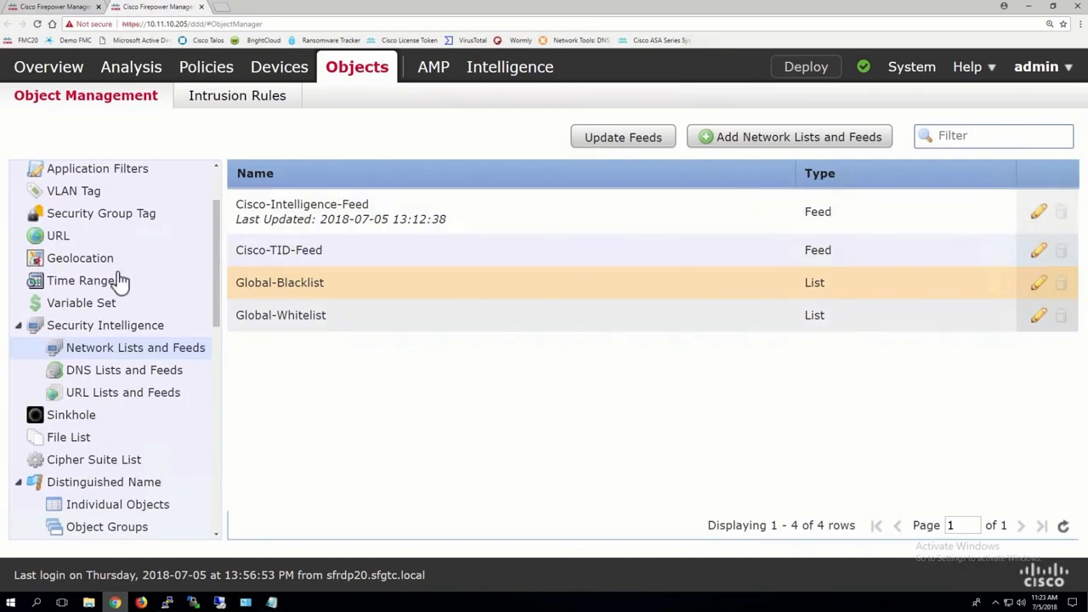
click(78, 374)
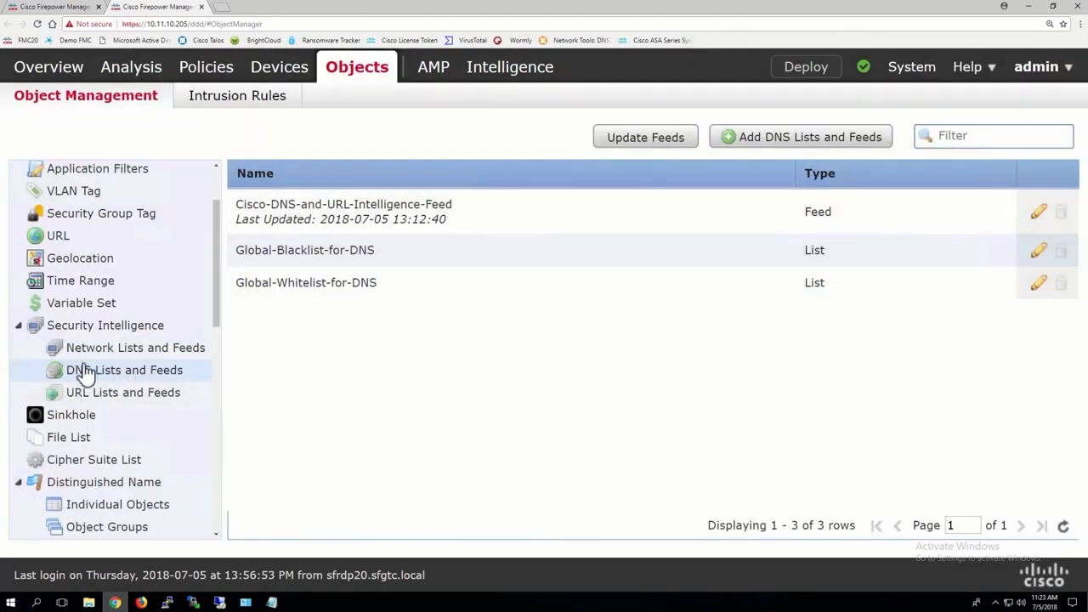
click(1040, 212)
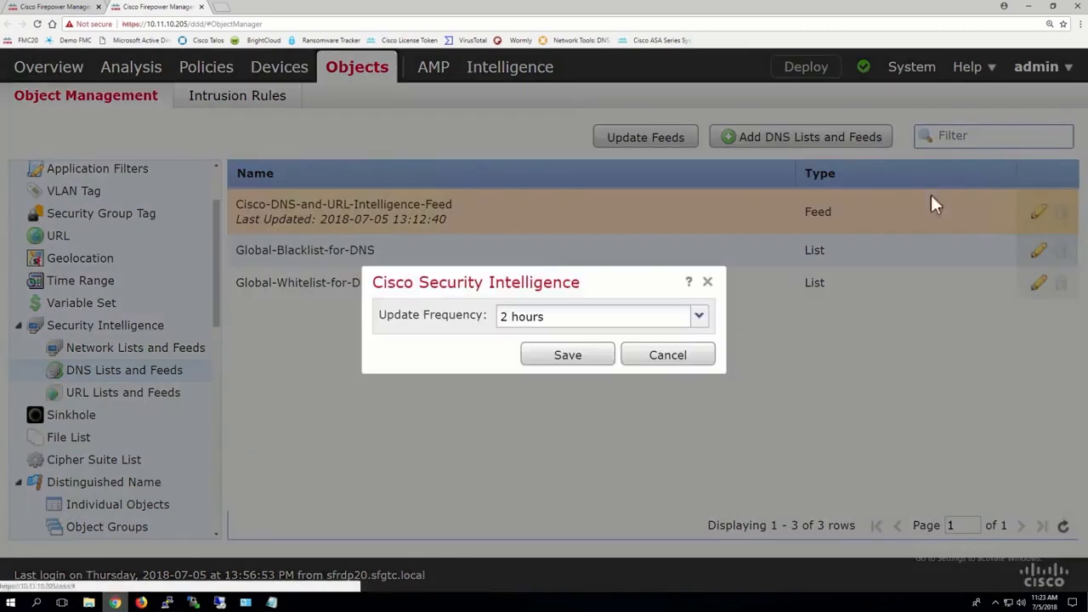
click(554, 317)
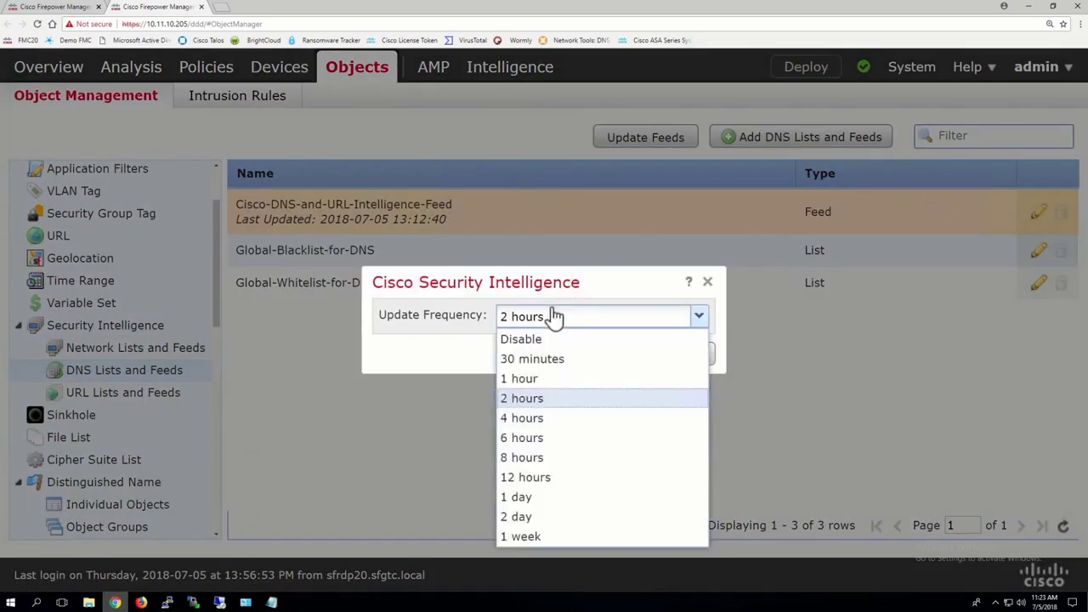
click(520, 360)
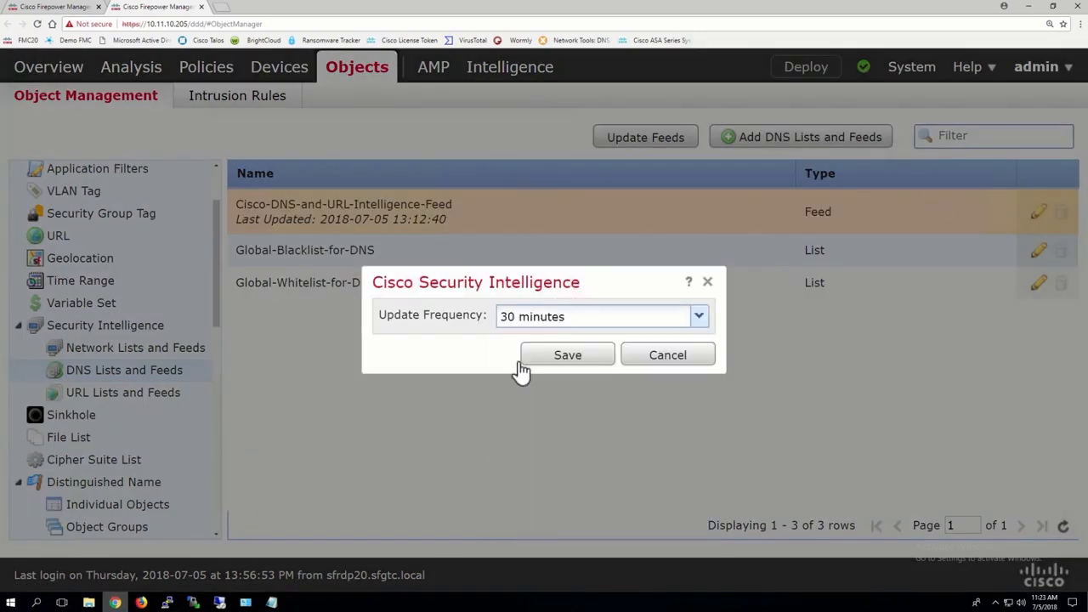
click(567, 350)
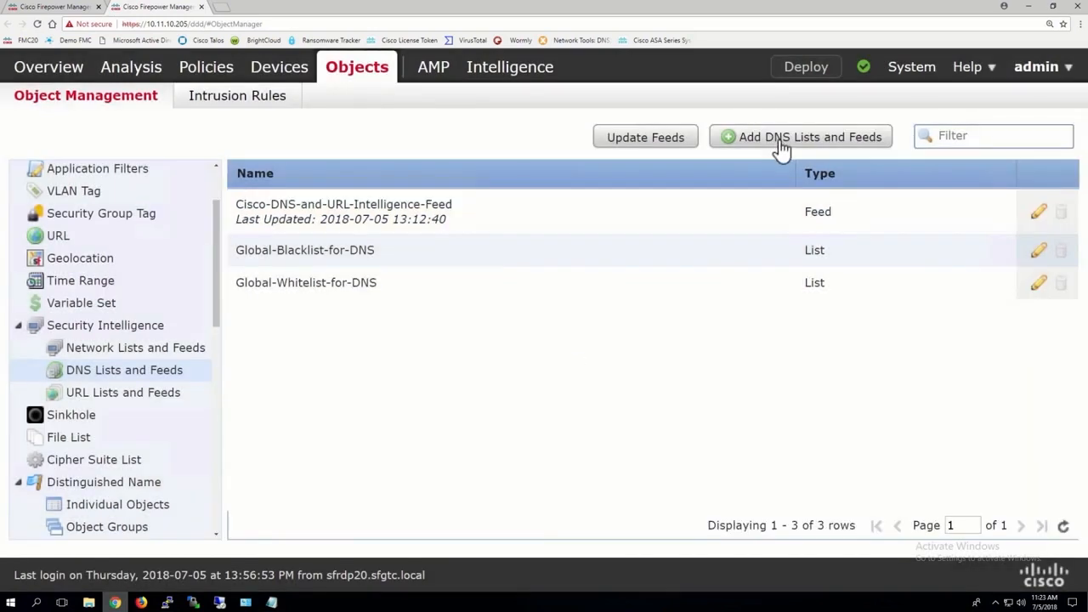
Step: Start a new Security Intelligence network object of type List and name it New_Black_List
click(125, 348)
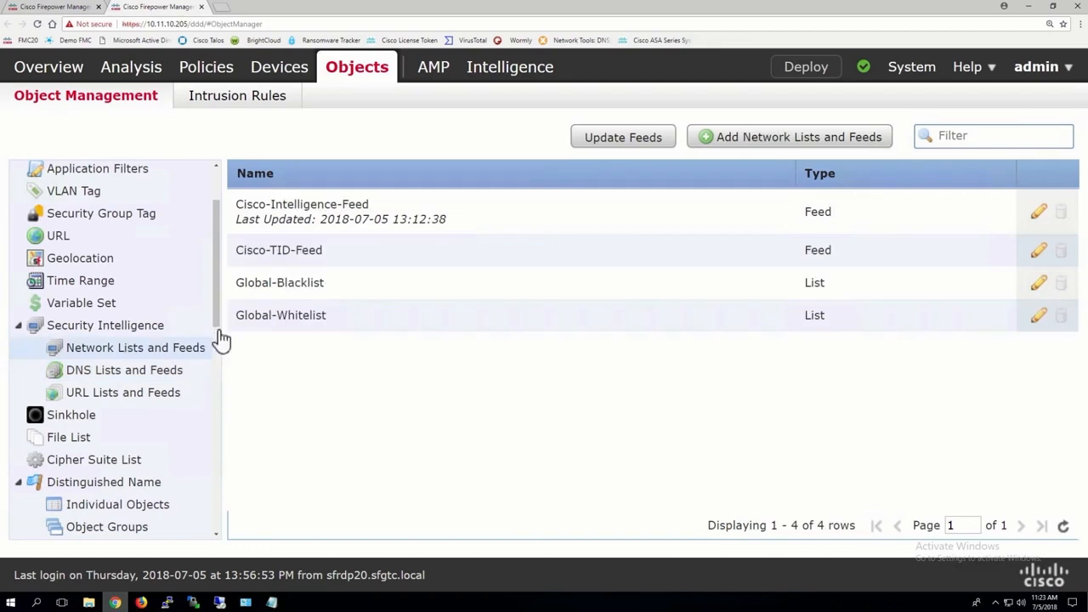
click(793, 136)
click(713, 334)
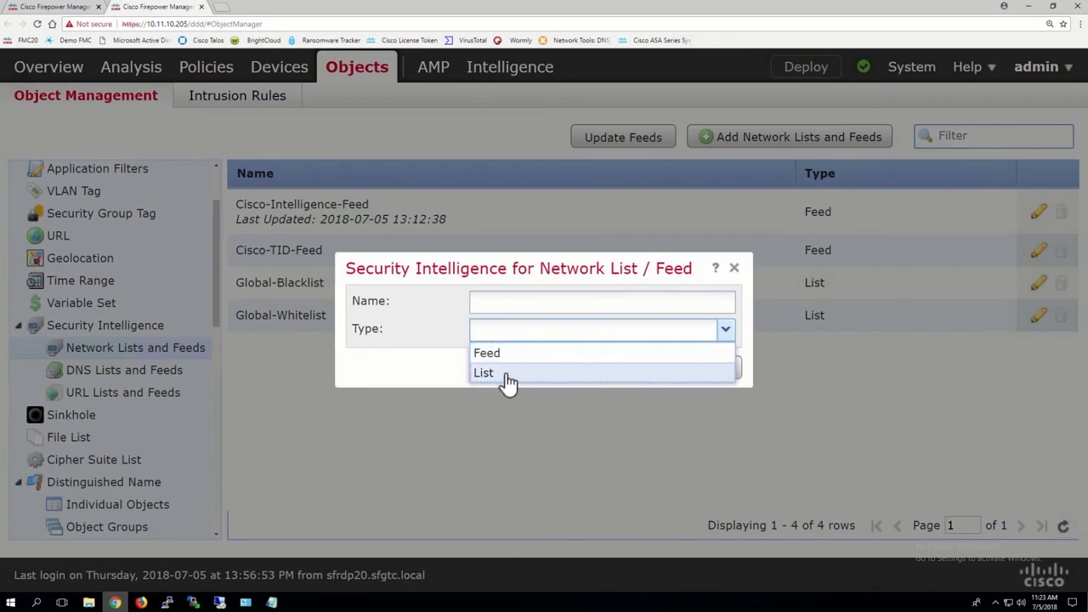
click(485, 373)
click(499, 302)
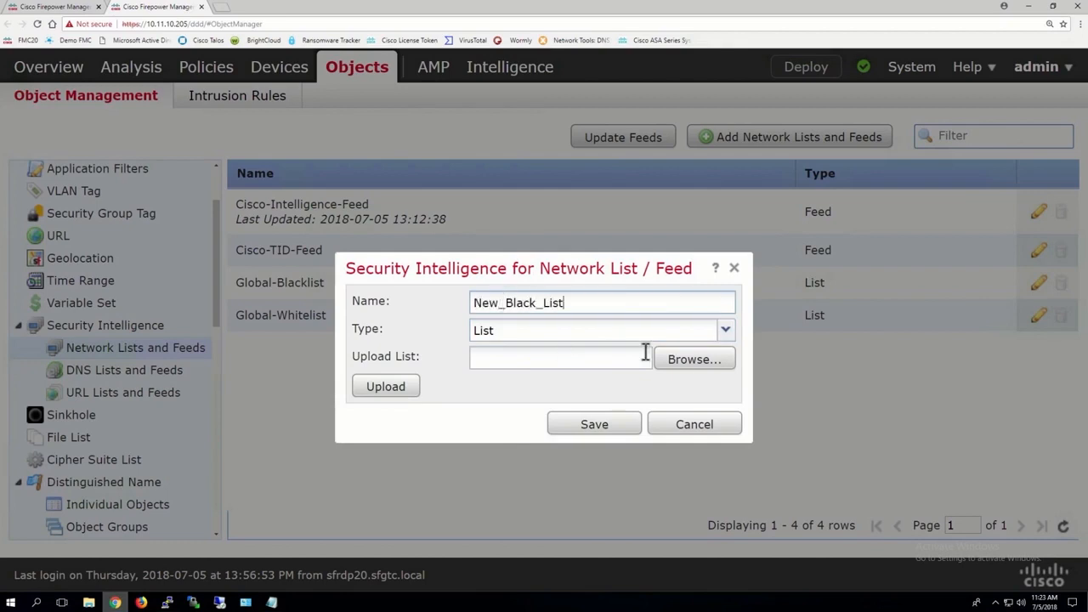
Step: Pick Bad URL List.txt from the Desktop as the file for the new list, and replace that choice with google.txt
click(701, 364)
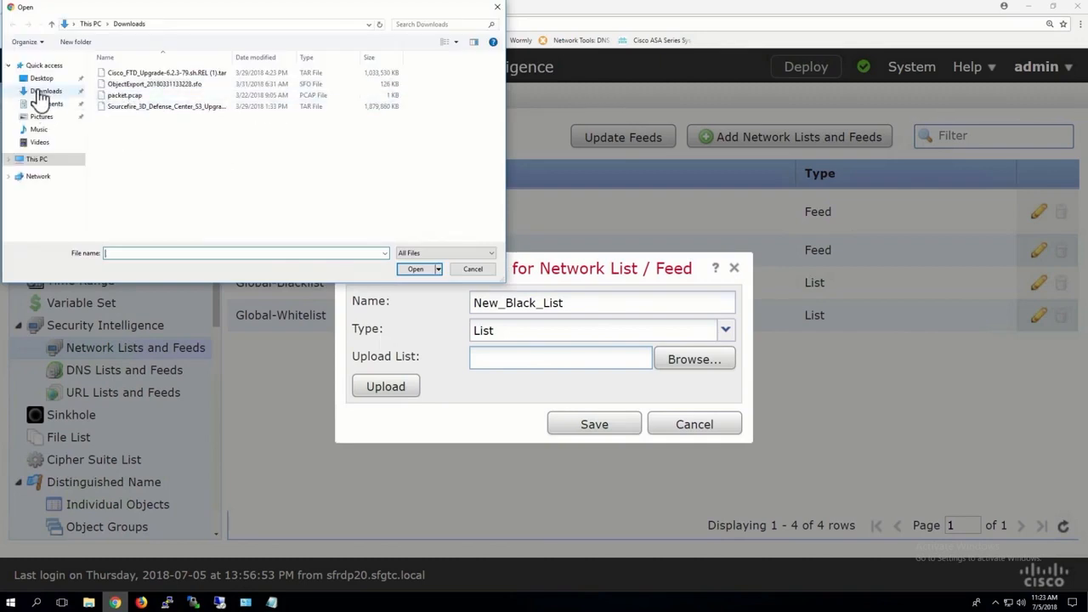
click(41, 78)
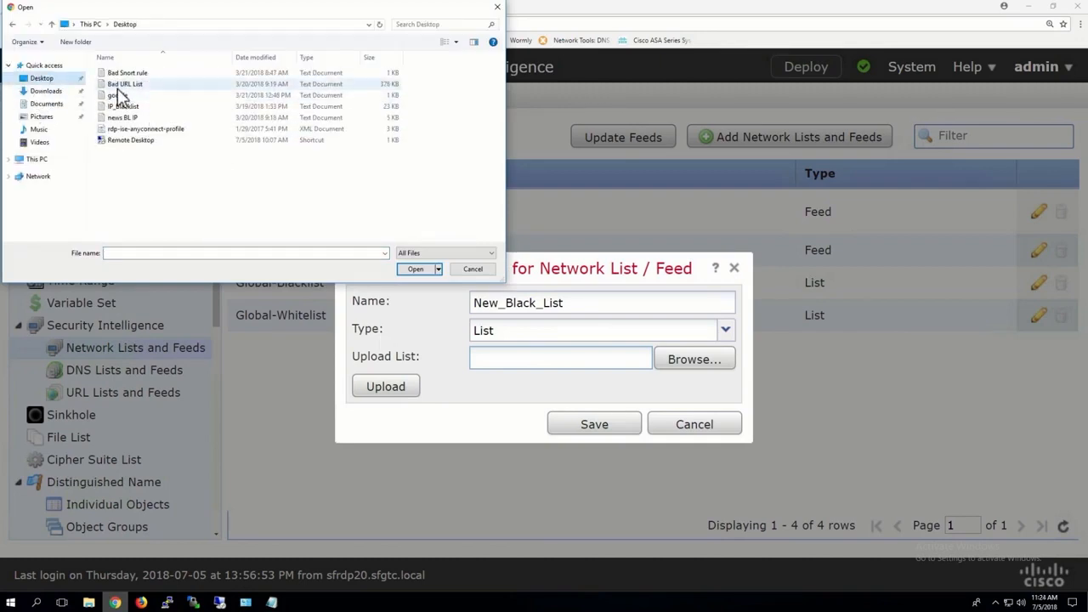
double_click(123, 84)
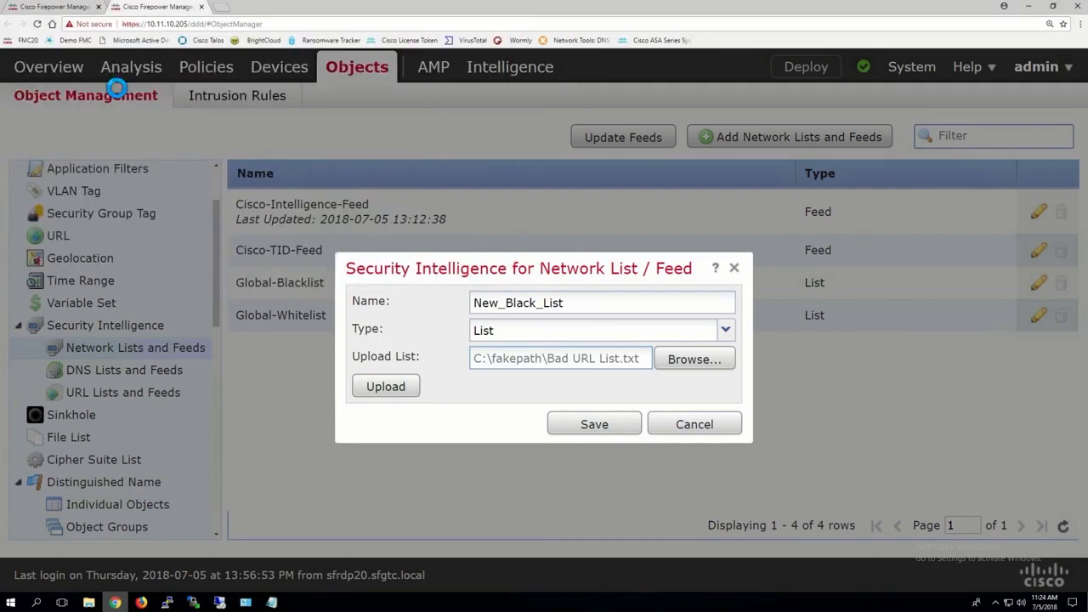
click(688, 360)
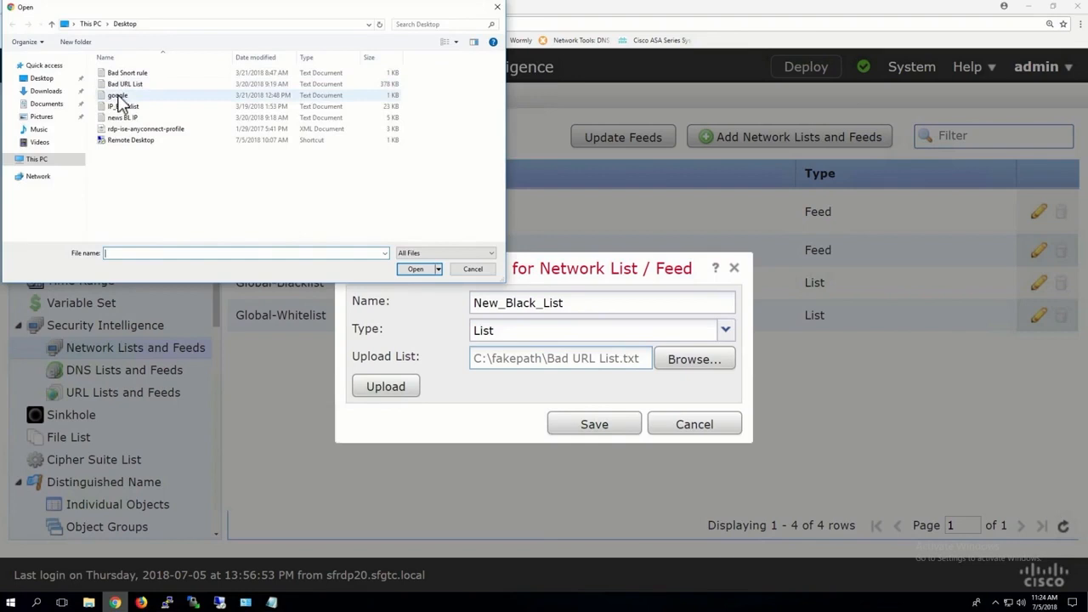
double_click(120, 95)
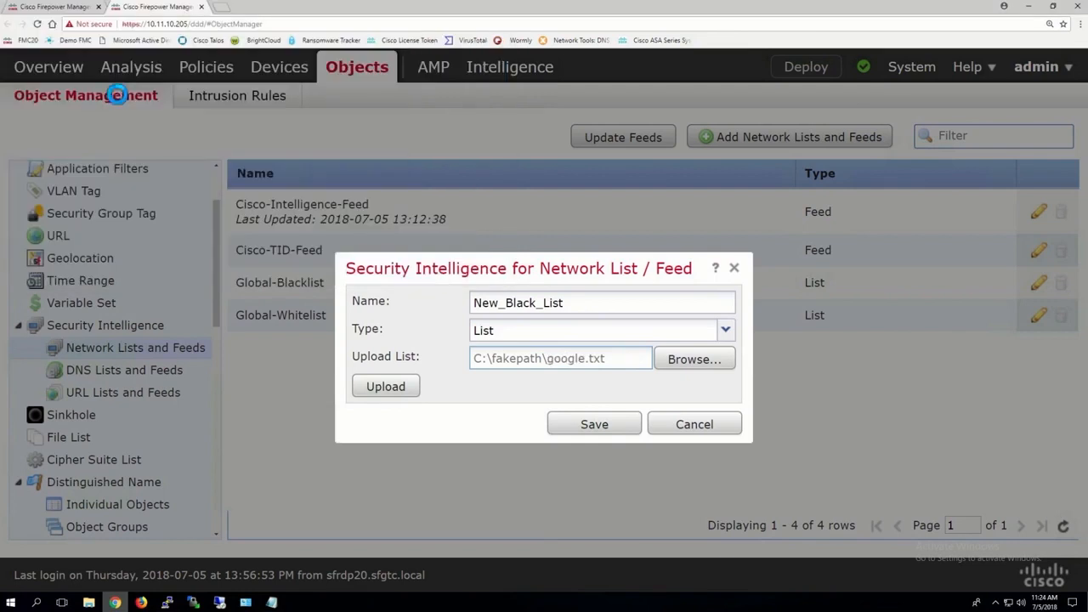
Step: Upload google.txt as the content of New_Black_List and save the network list
click(397, 388)
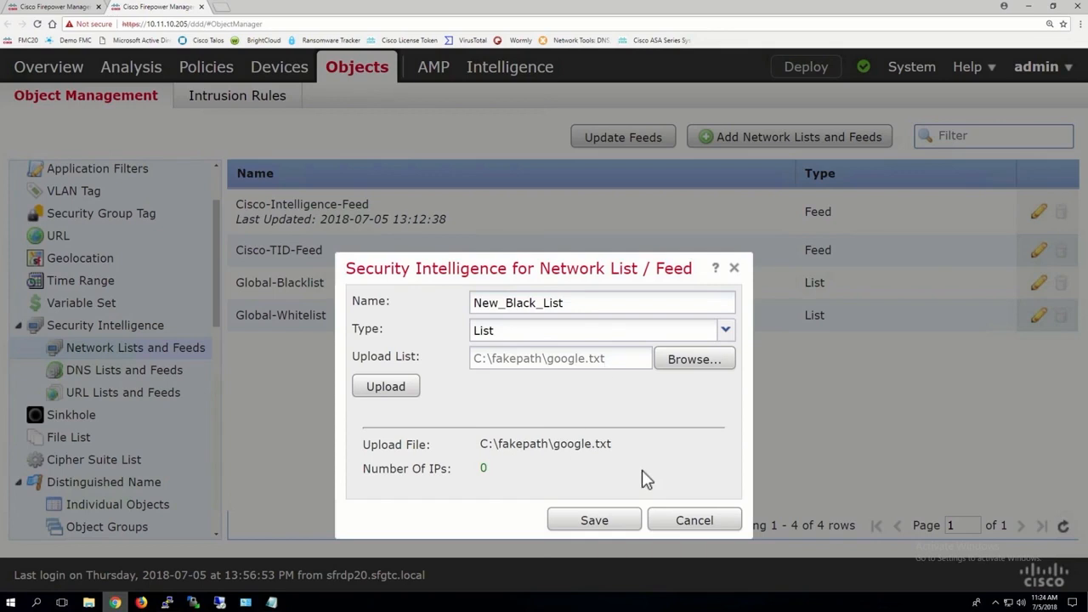
click(596, 521)
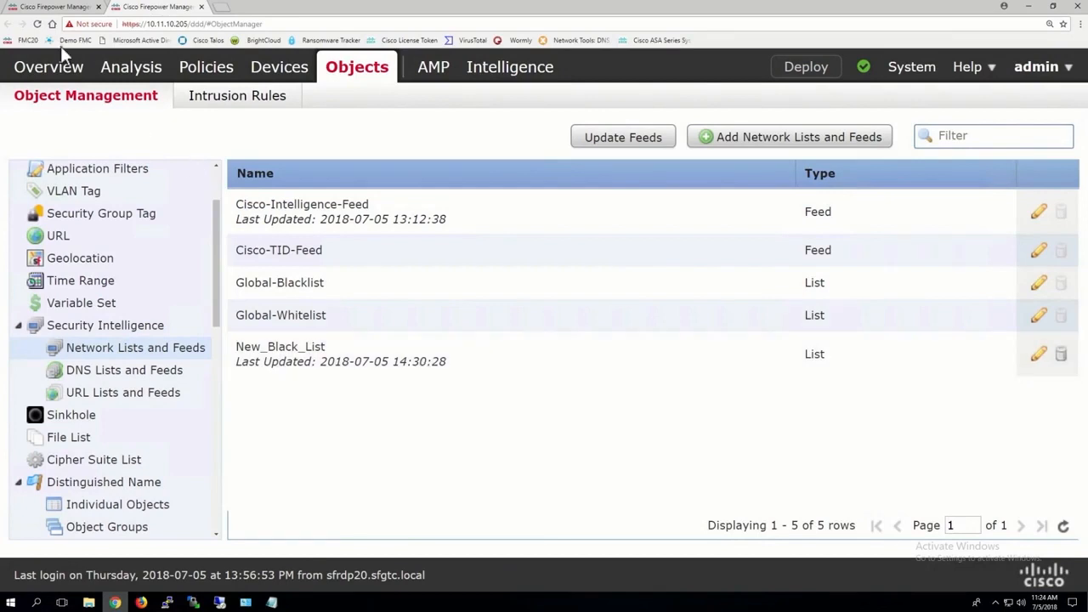
Step: In FTD19-20-ACP, refresh the available networks, add New_Black_List to the blacklist for any zone, and set it to monitor-only
click(56, 8)
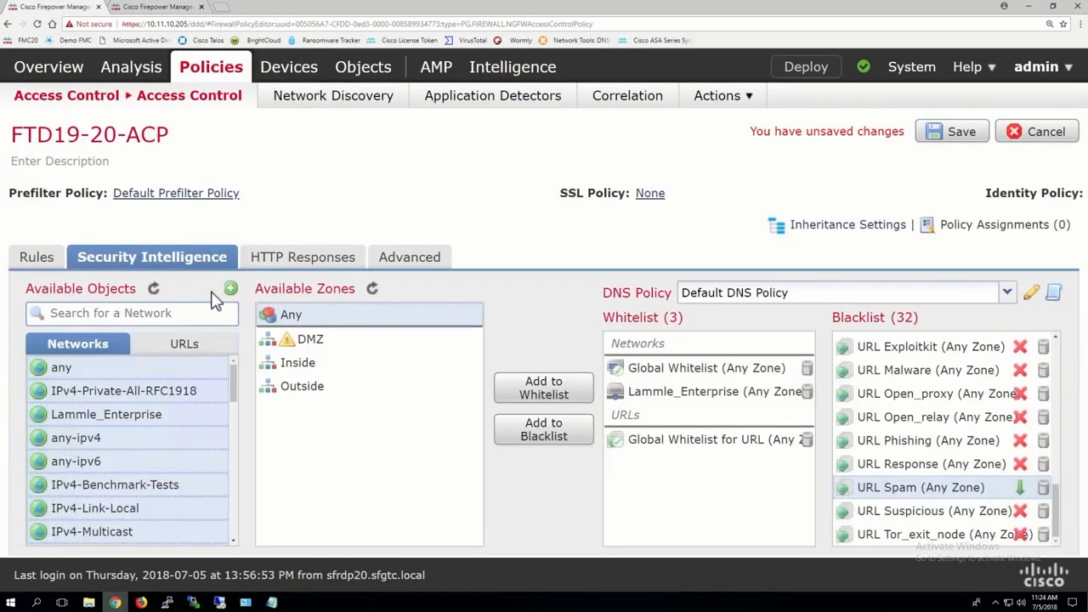
click(154, 290)
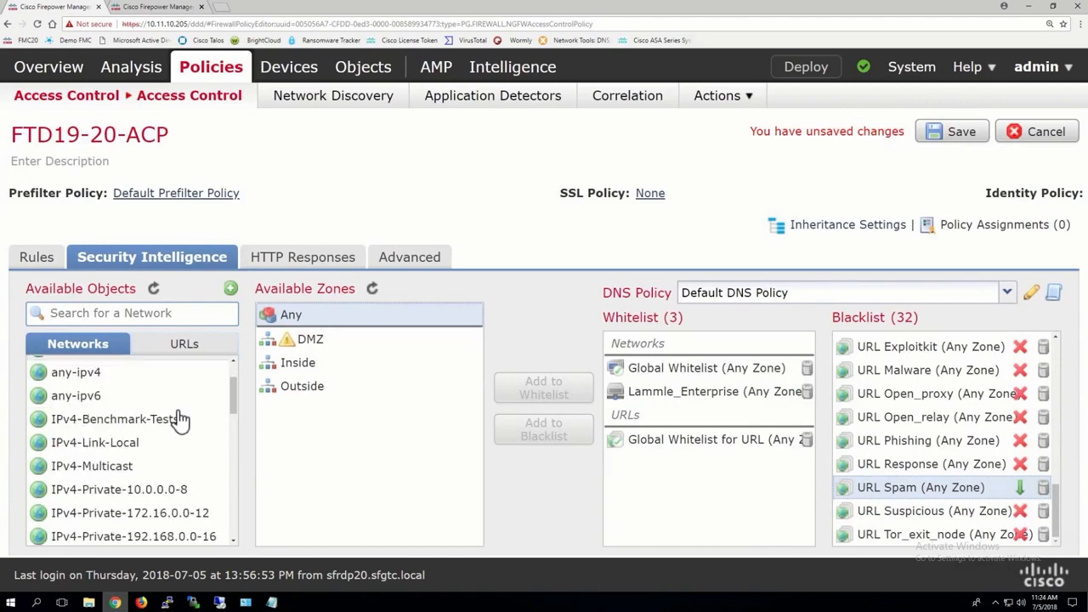
scroll(176, 418, down, 10)
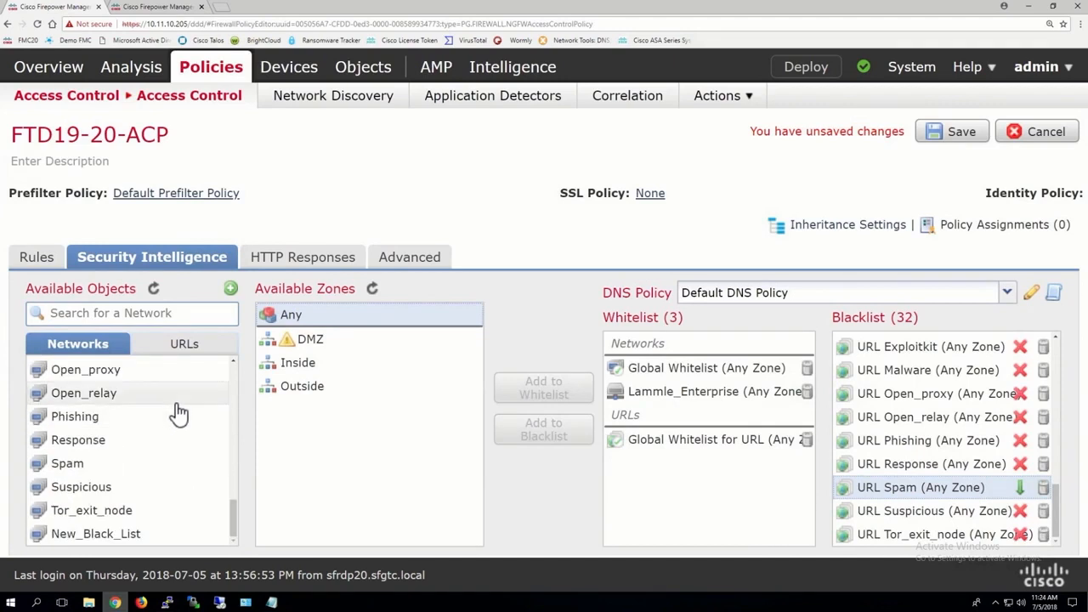
click(123, 534)
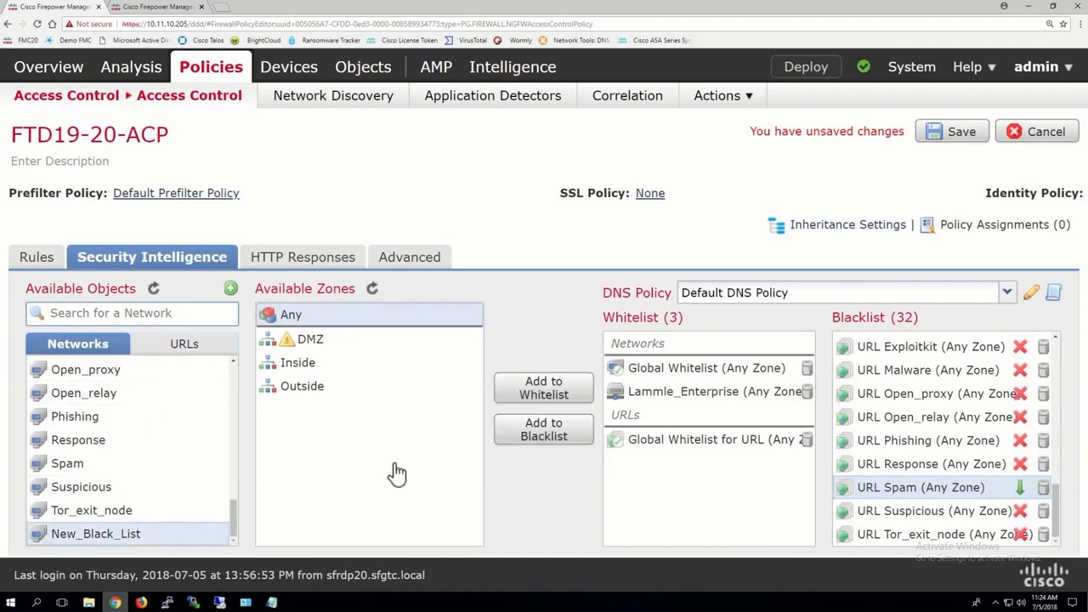
click(551, 431)
scroll(905, 411, down, 3)
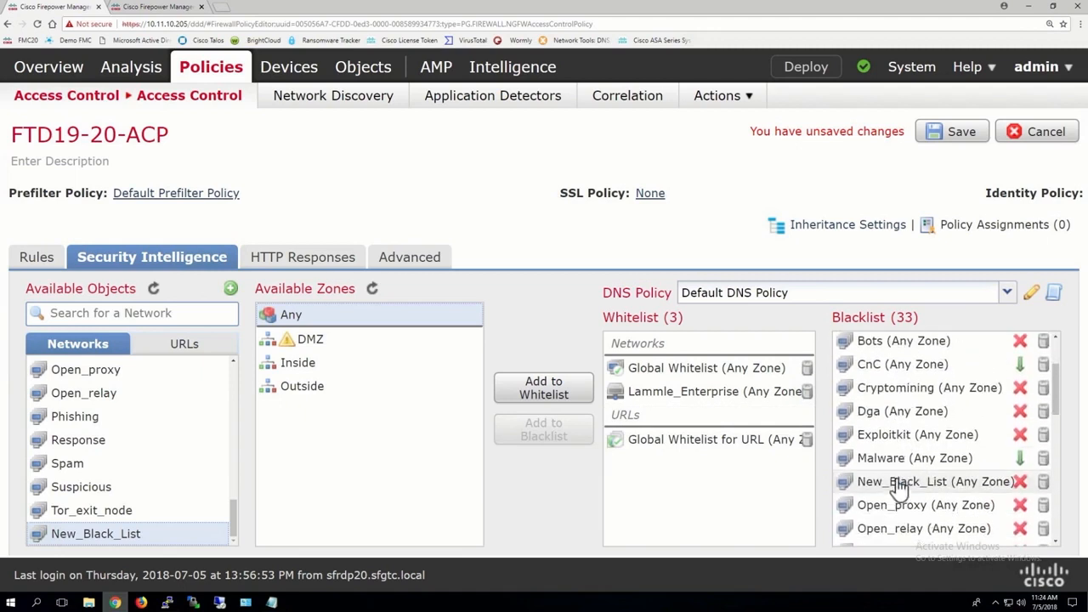
right_click(1020, 482)
click(1016, 491)
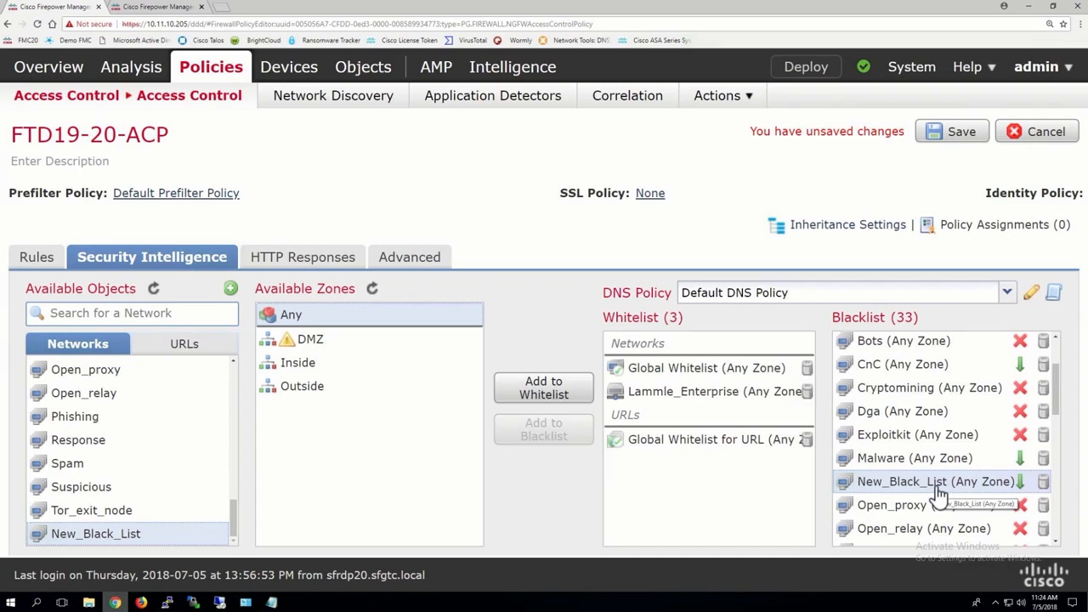
Step: Review the Security Intelligence URL lists, including the contents of Global-Blacklist-for-URL, and the DNS lists and feeds in the object manager
click(156, 8)
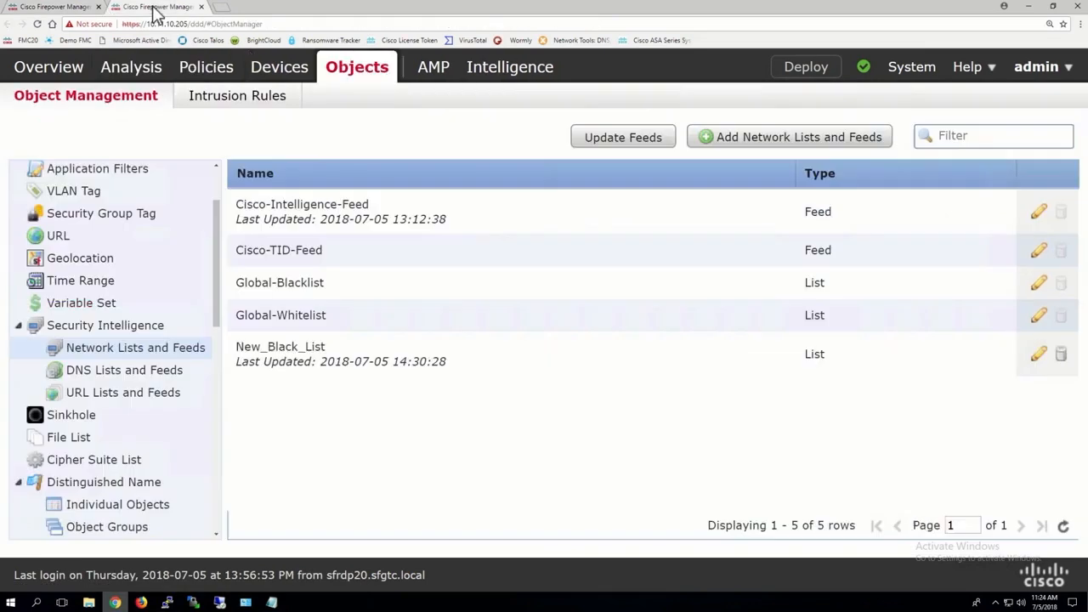
click(101, 393)
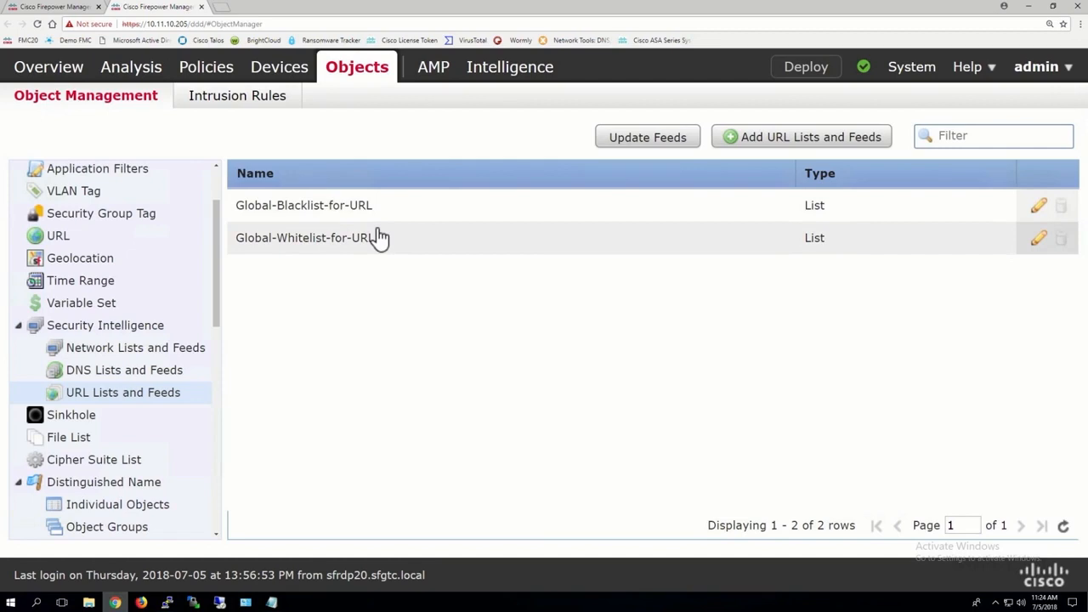
click(1042, 208)
click(670, 507)
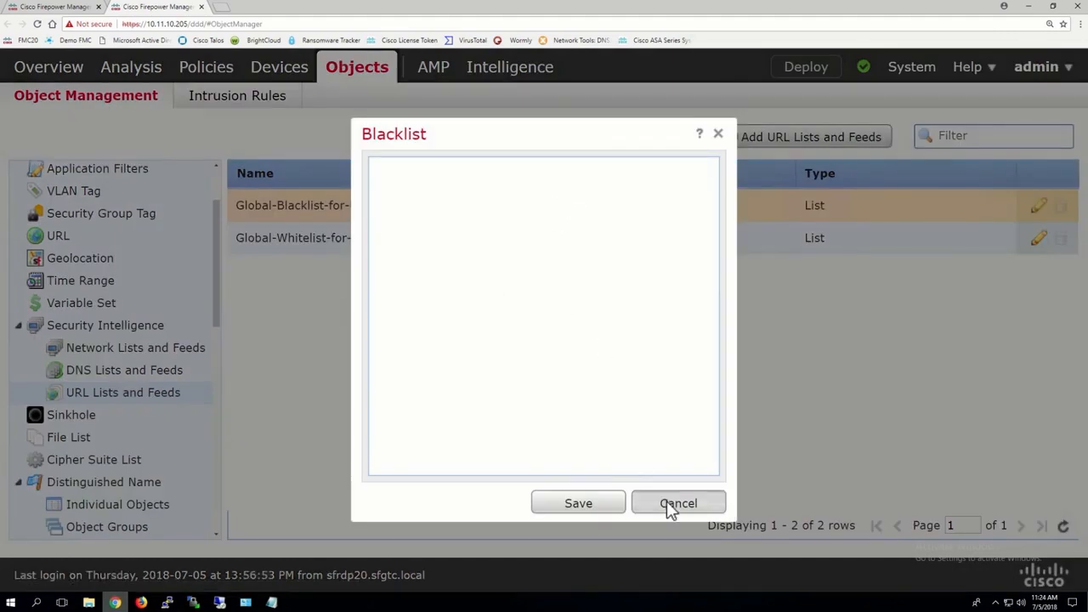
click(109, 372)
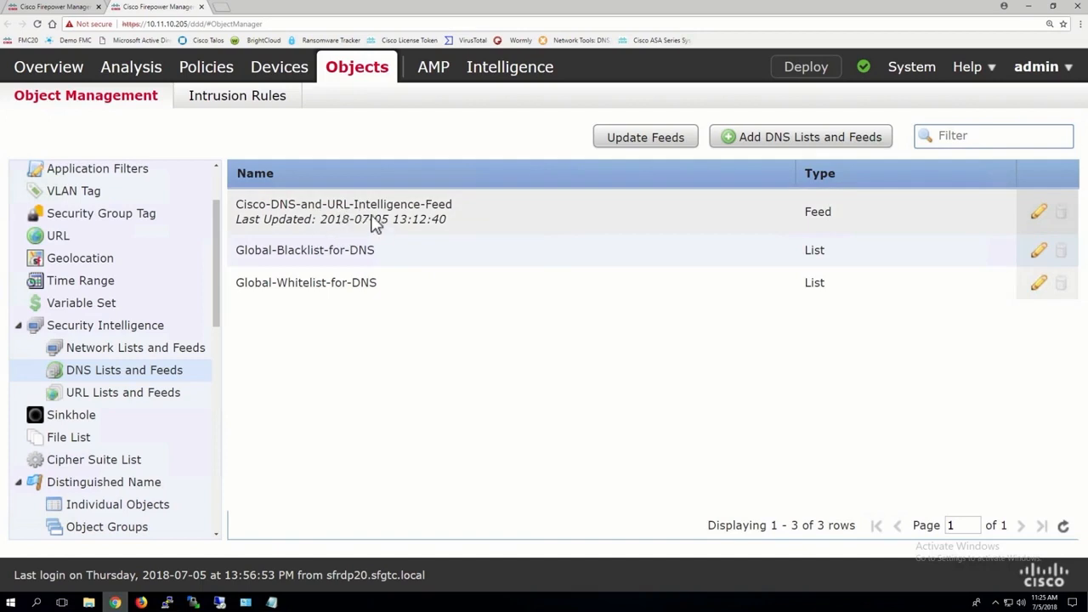
Step: Check which DNS policies can be chosen for Security Intelligence in FTD19-20-ACP
click(70, 11)
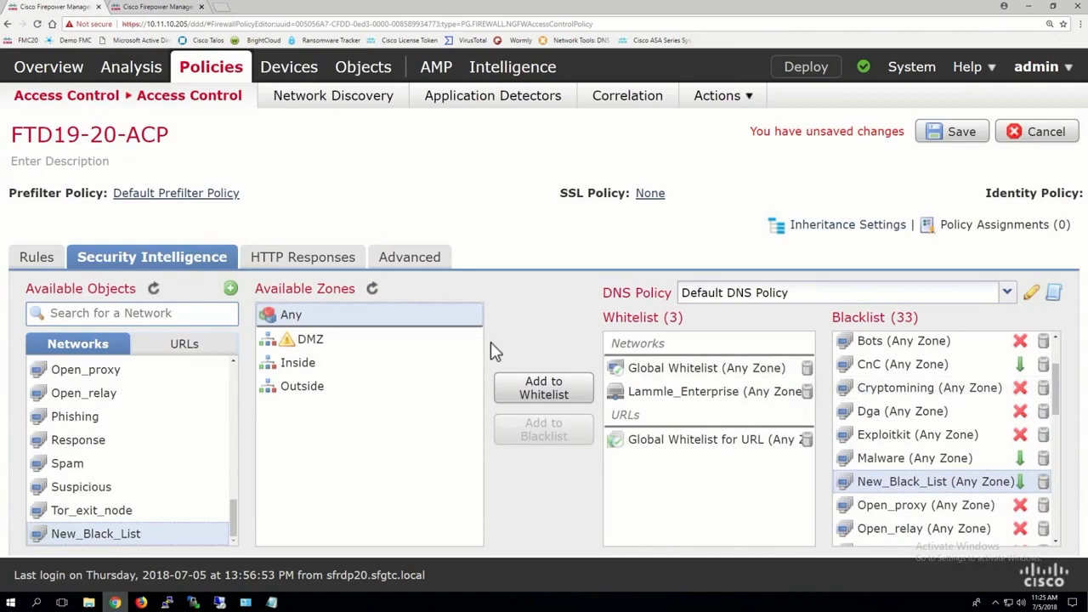
click(745, 295)
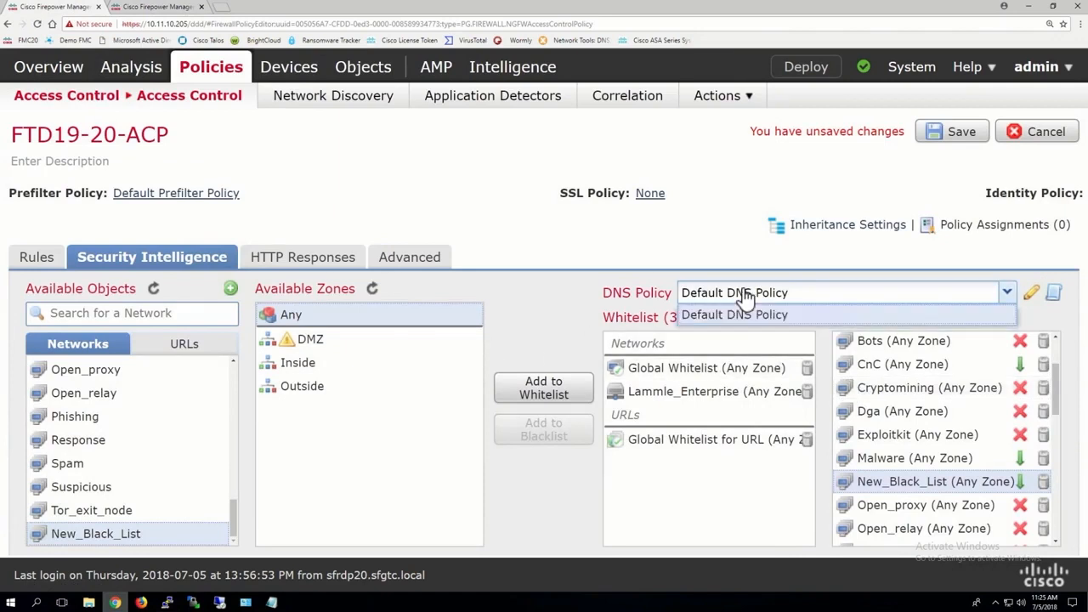
click(745, 295)
Step: Open the DNS policies in a separate browser tab and create a new DNS policy named Add_DNS_objects
mouse_move(162, 102)
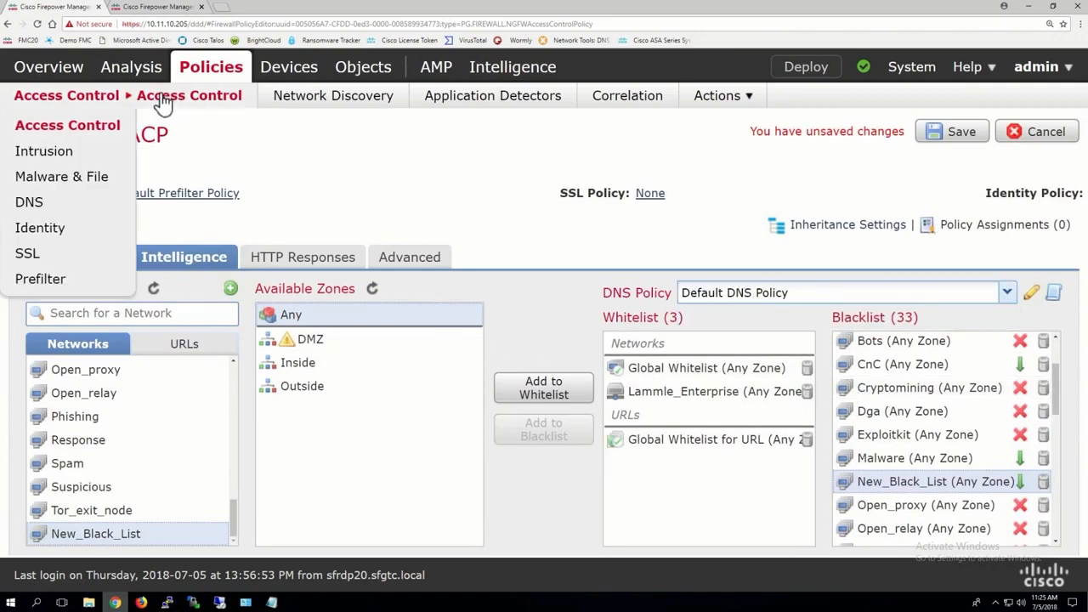
right_click(38, 206)
click(86, 207)
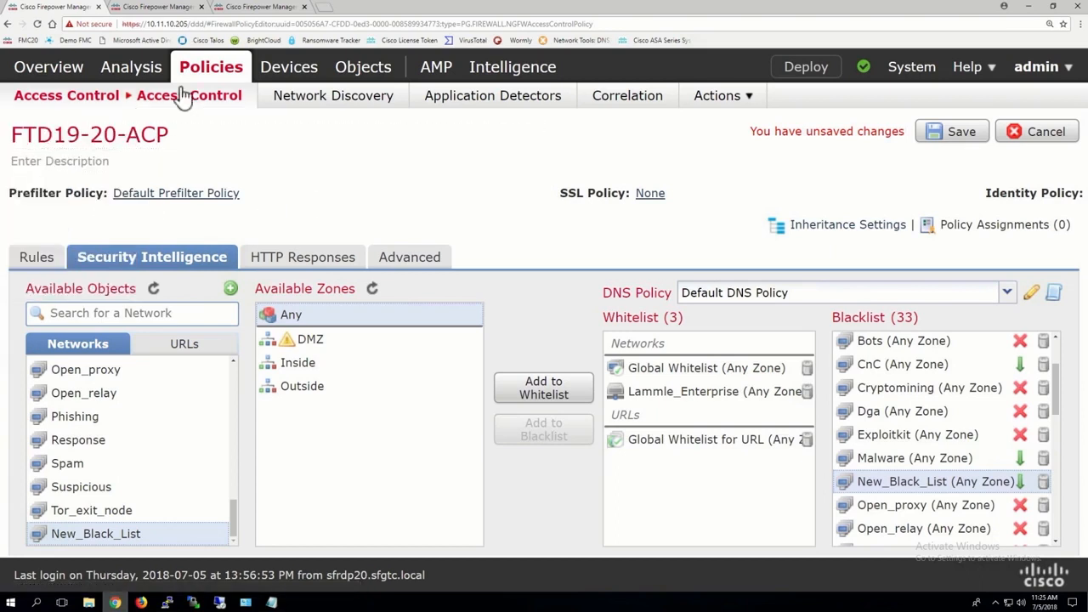
click(169, 15)
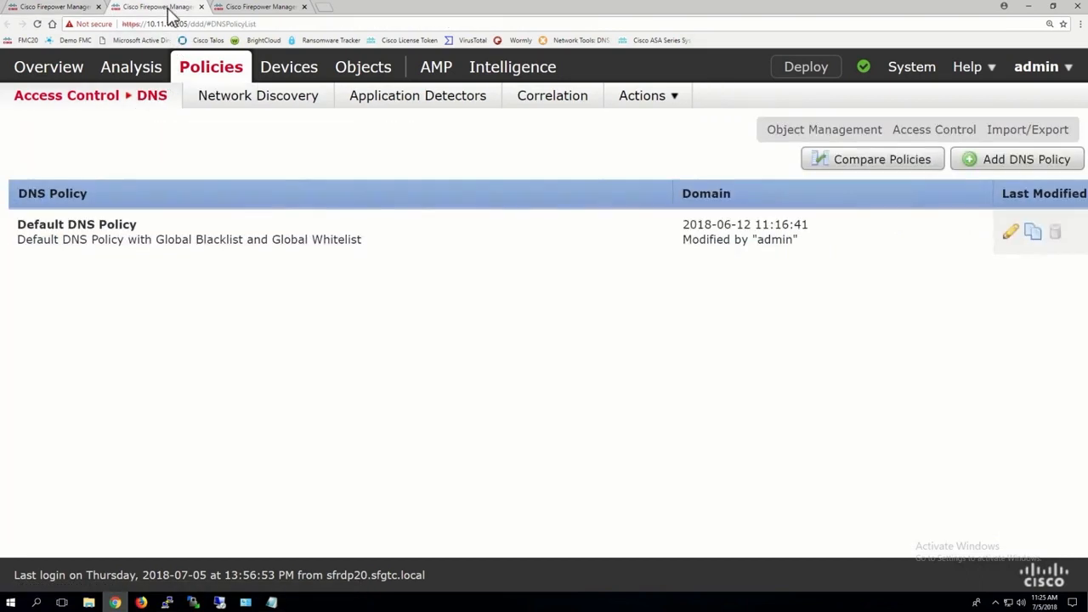
click(1017, 170)
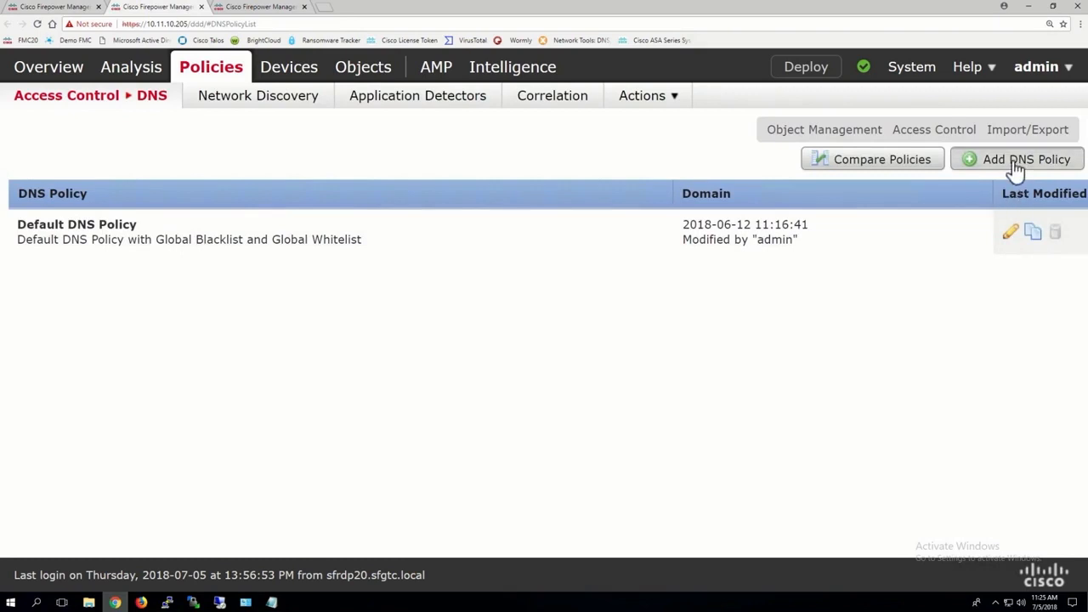
click(532, 297)
text(Add_DNS_)
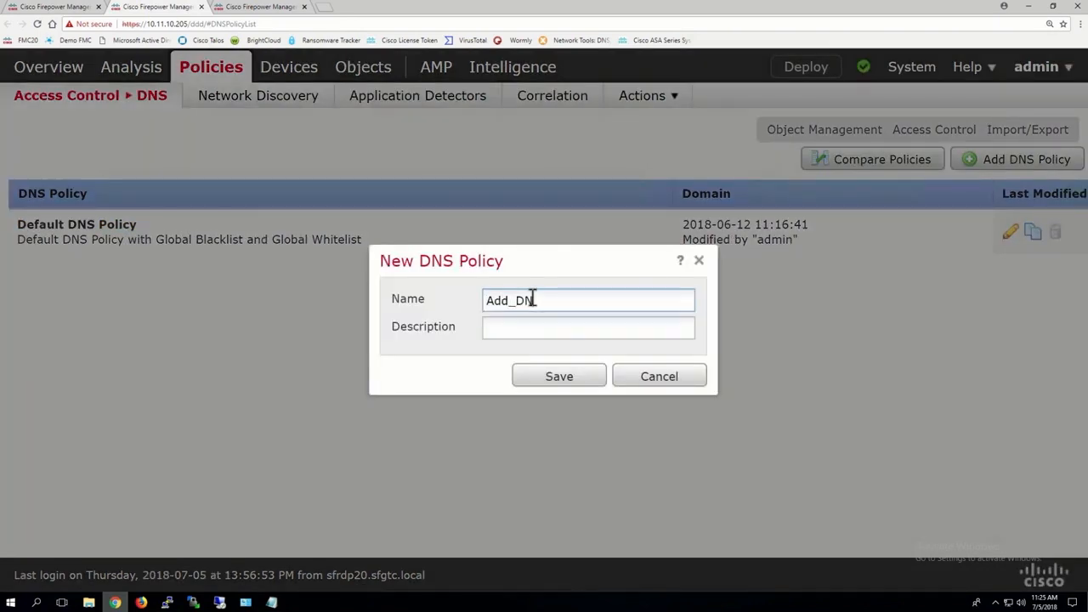
text(objects)
click(559, 384)
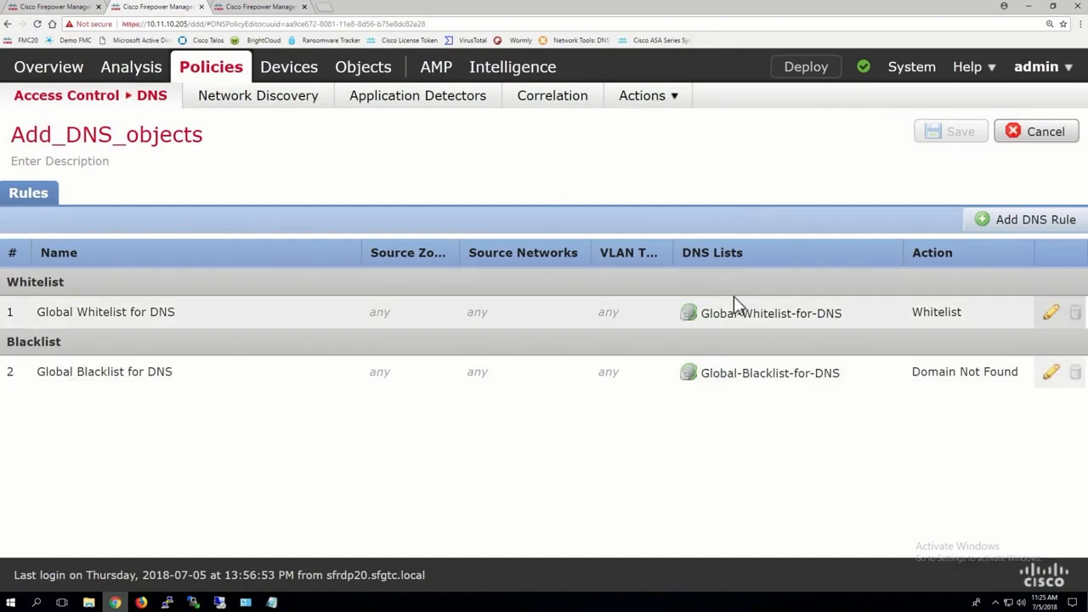
Step: Start a new DNS rule named All_Objects with the action Domain Not Found
click(1031, 219)
text(All_Objects)
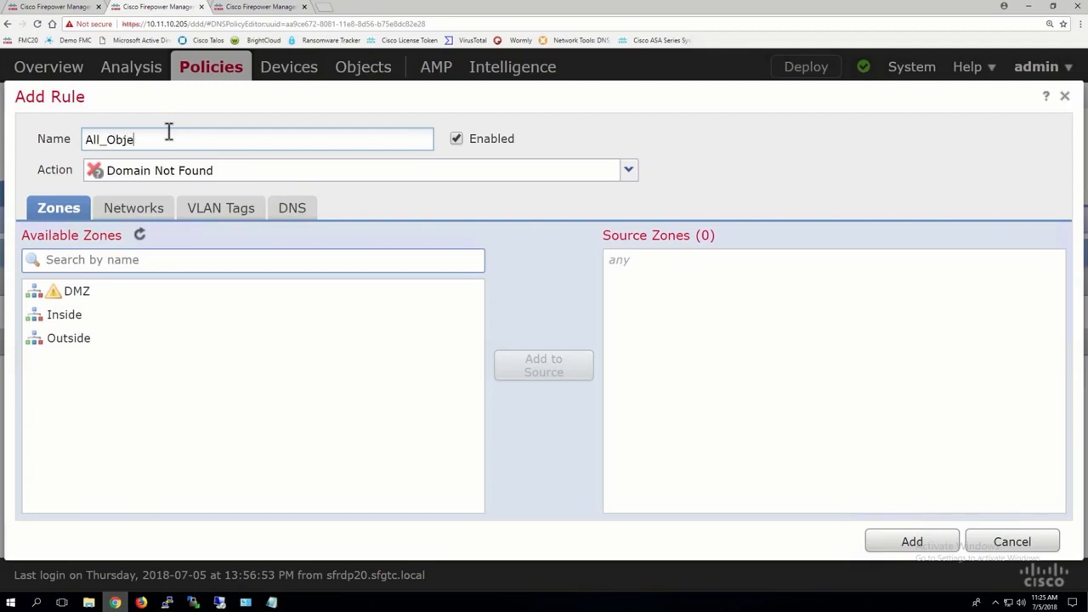
click(165, 170)
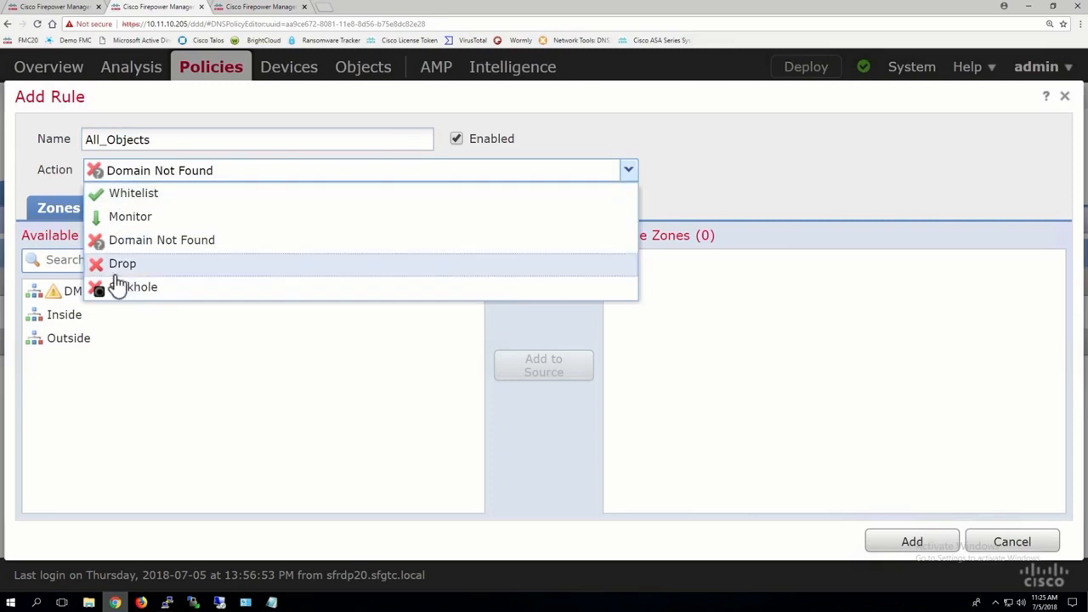
click(129, 241)
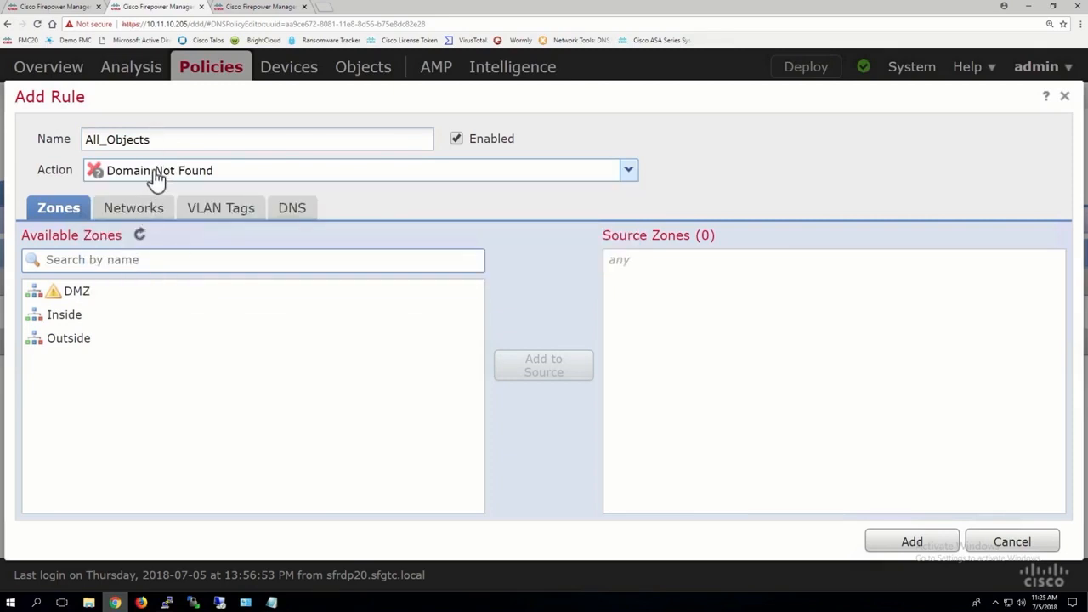
Step: Include all DNS categories from DNS Attackers through DNS Tor_exit_node in the All_Objects rule, and save the DNS policy with this rule
click(297, 214)
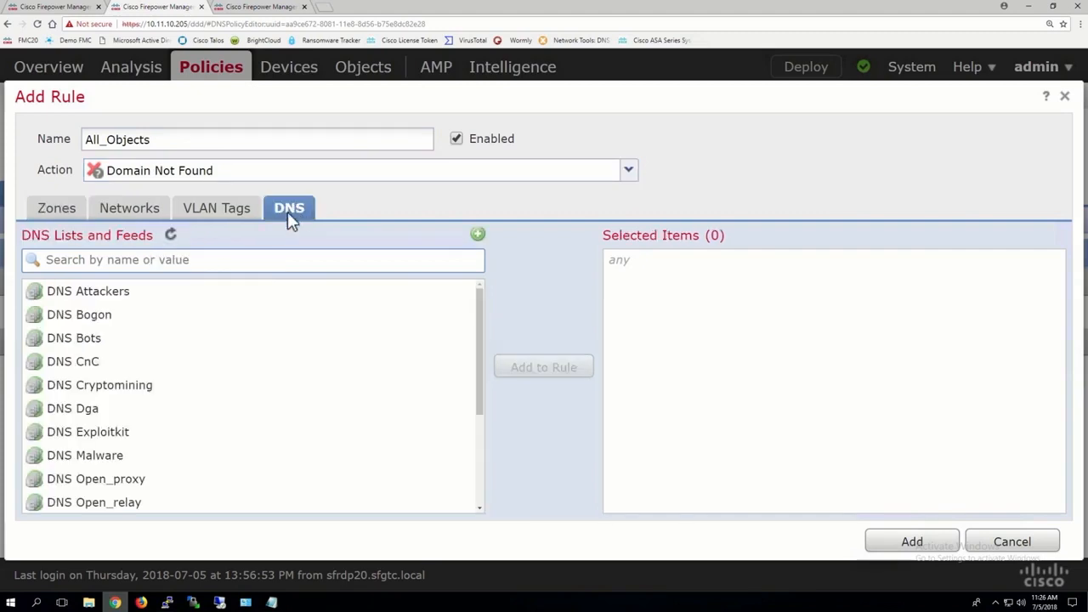
click(110, 298)
scroll(170, 409, down, 2)
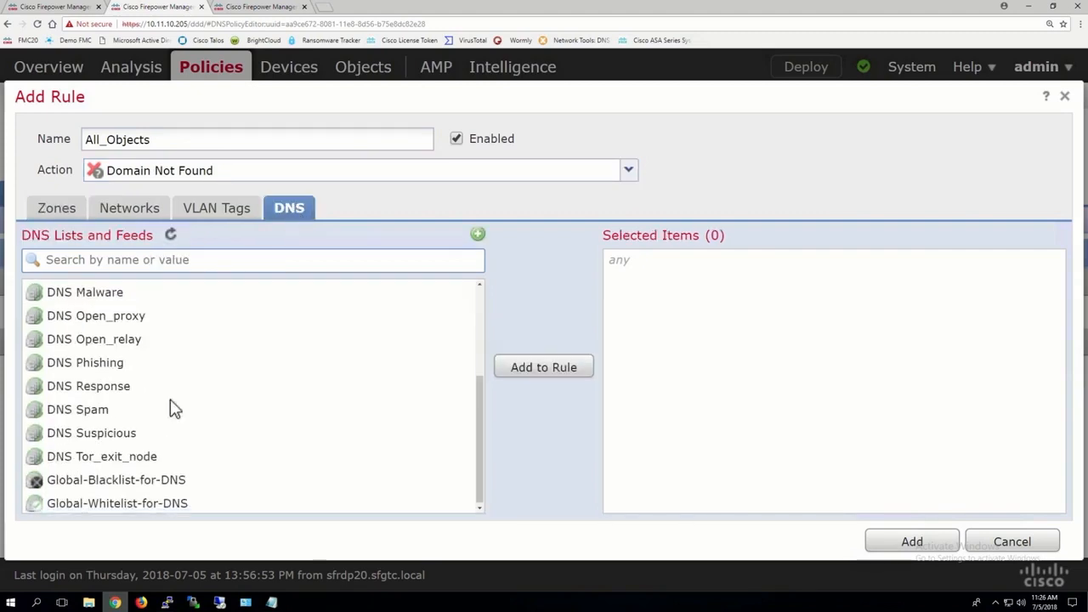
shift+click(122, 455)
scroll(121, 454, up, 2)
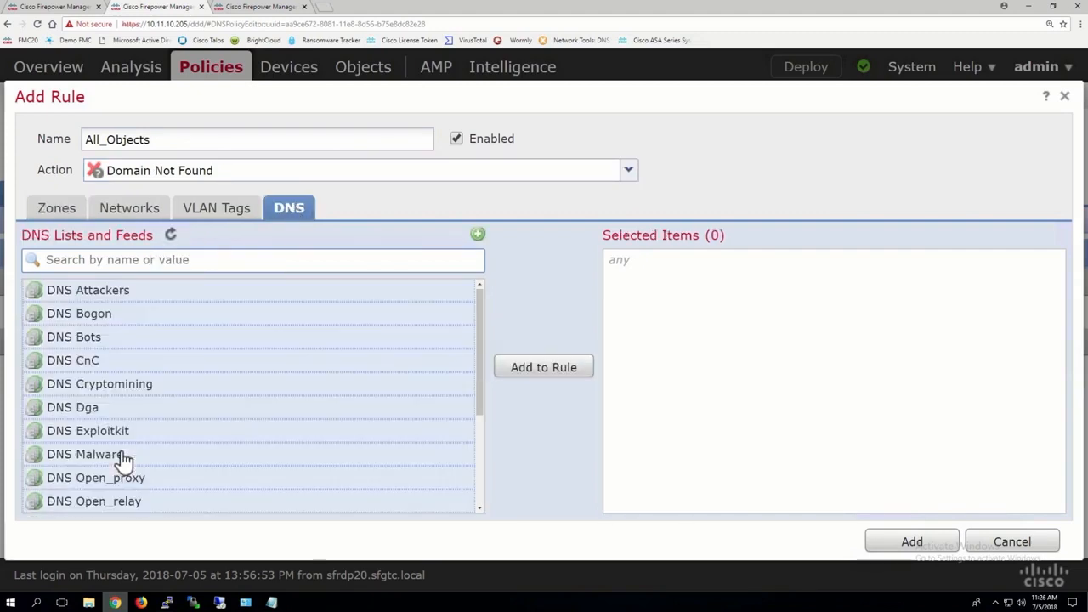
click(541, 371)
scroll(732, 411, down, 2)
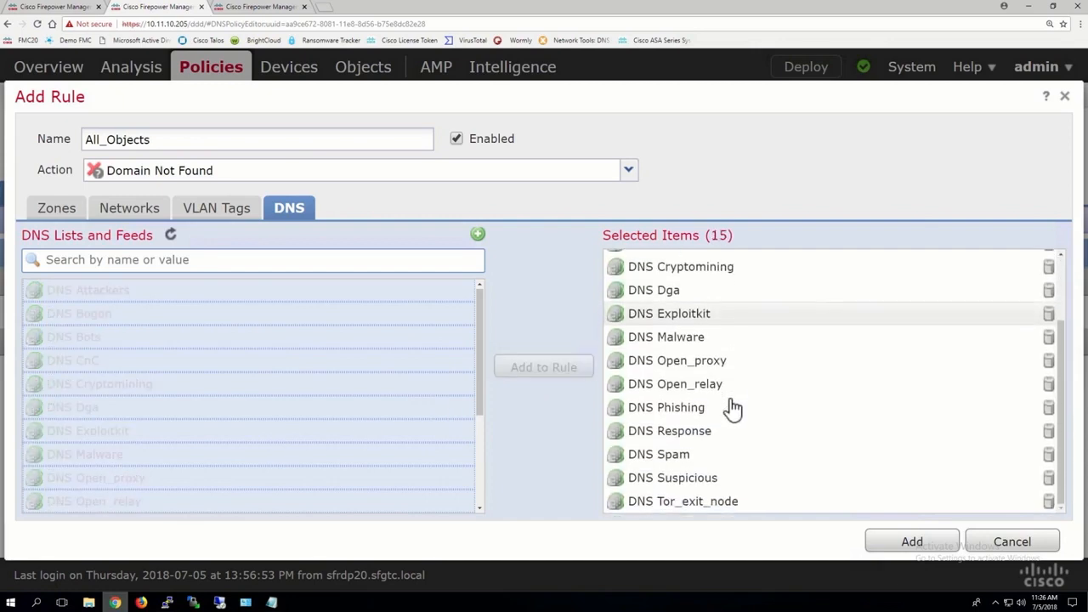
scroll(732, 409, up, 2)
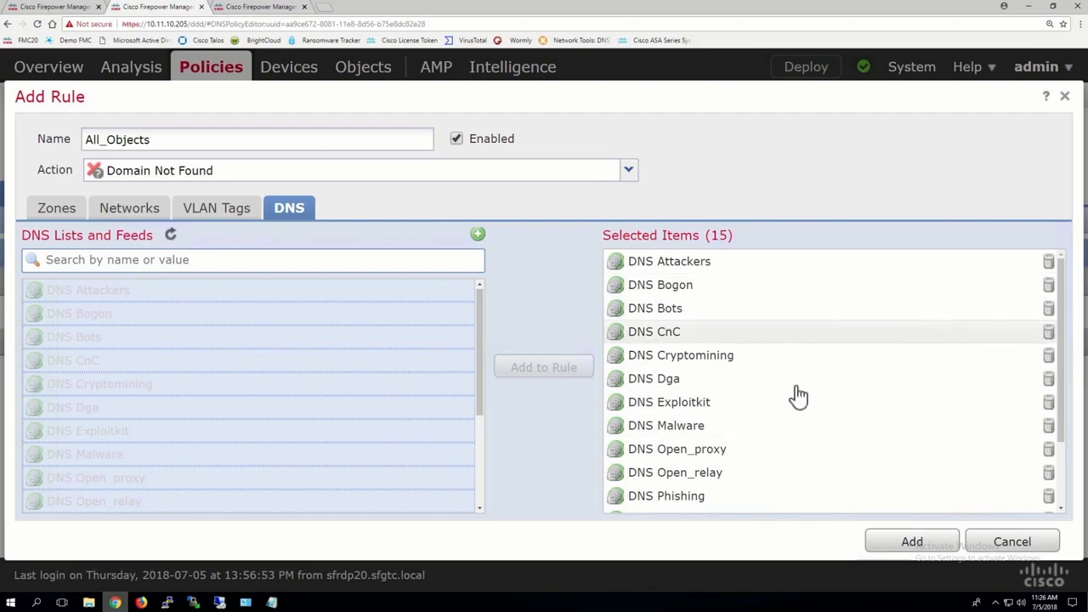
click(912, 545)
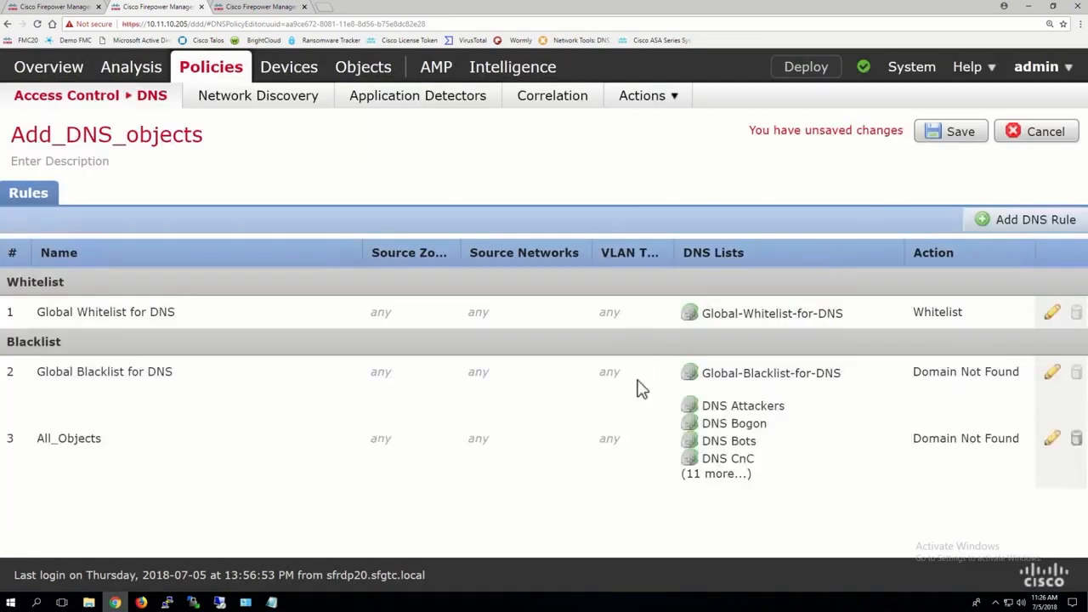
click(925, 136)
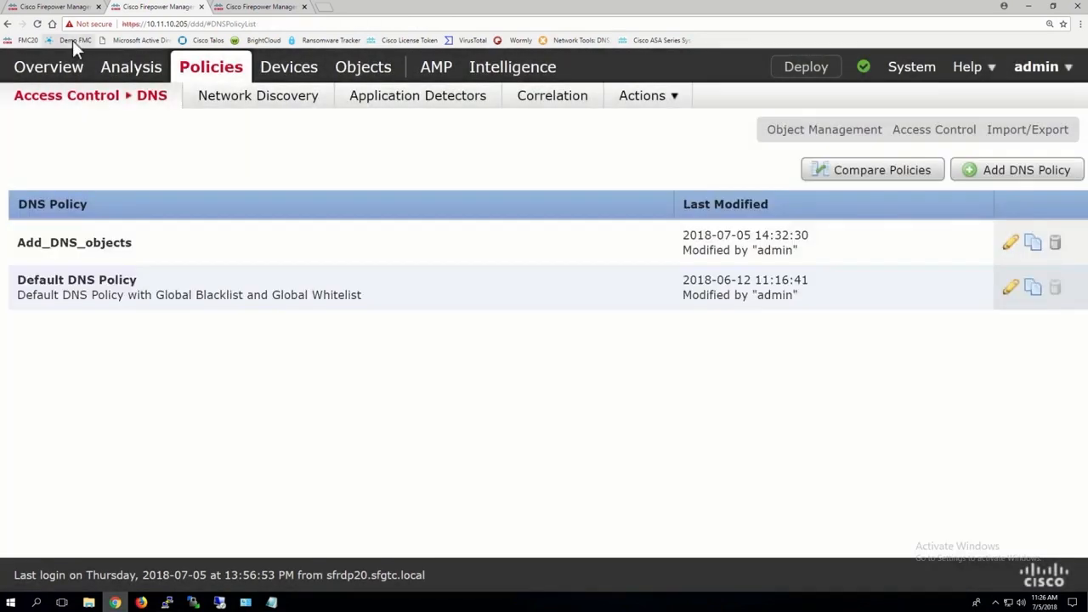
Step: Set the Security Intelligence DNS policy of FTD19-20-ACP to Add_DNS_objects and save the access control policy
click(66, 7)
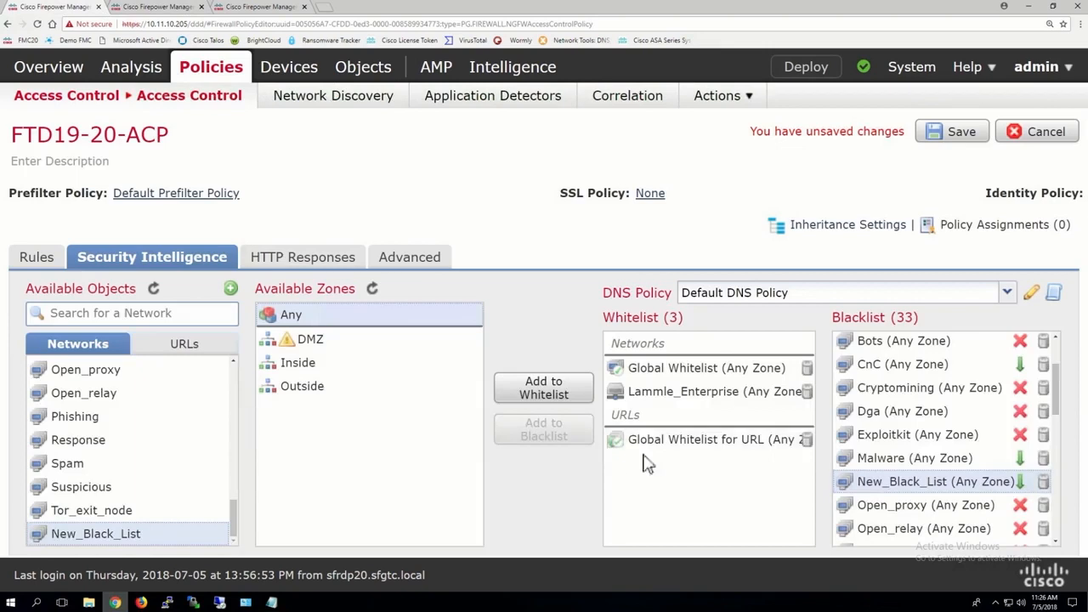
click(741, 296)
click(733, 315)
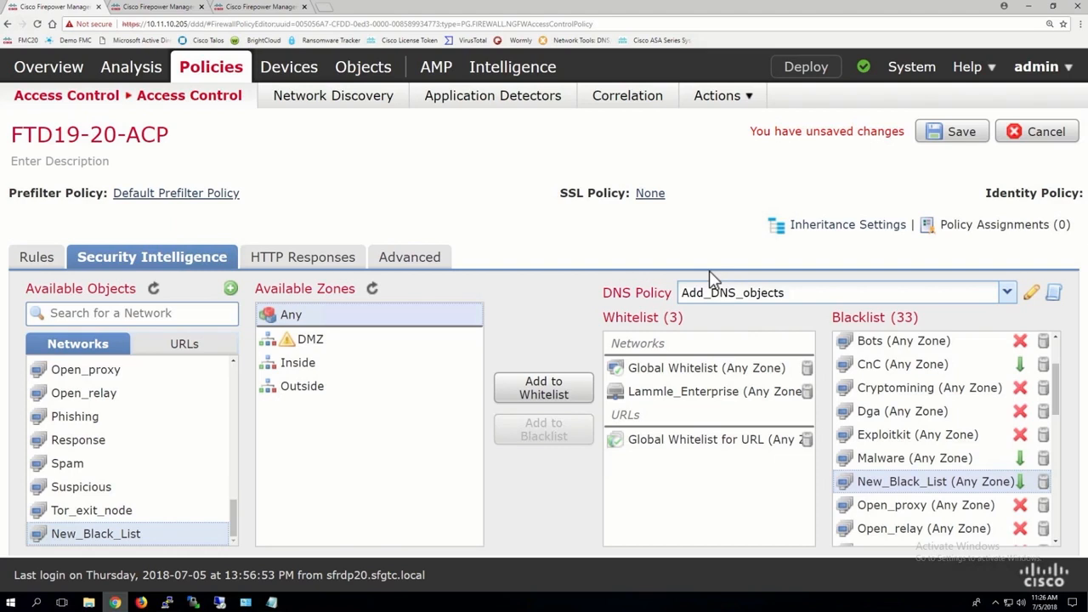
scroll(936, 421, down, 10)
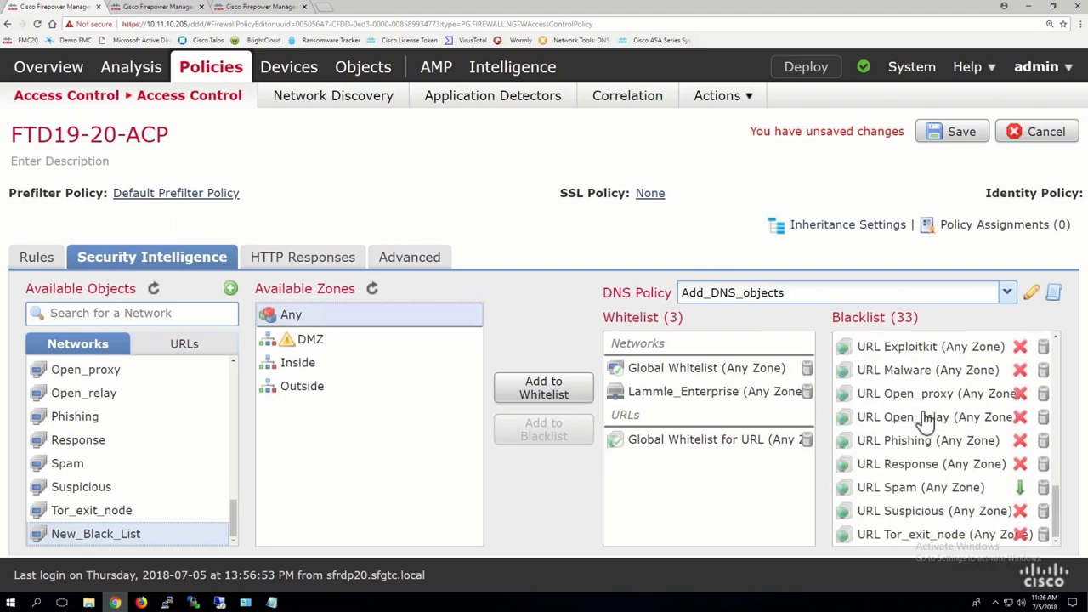
scroll(904, 448, up, 10)
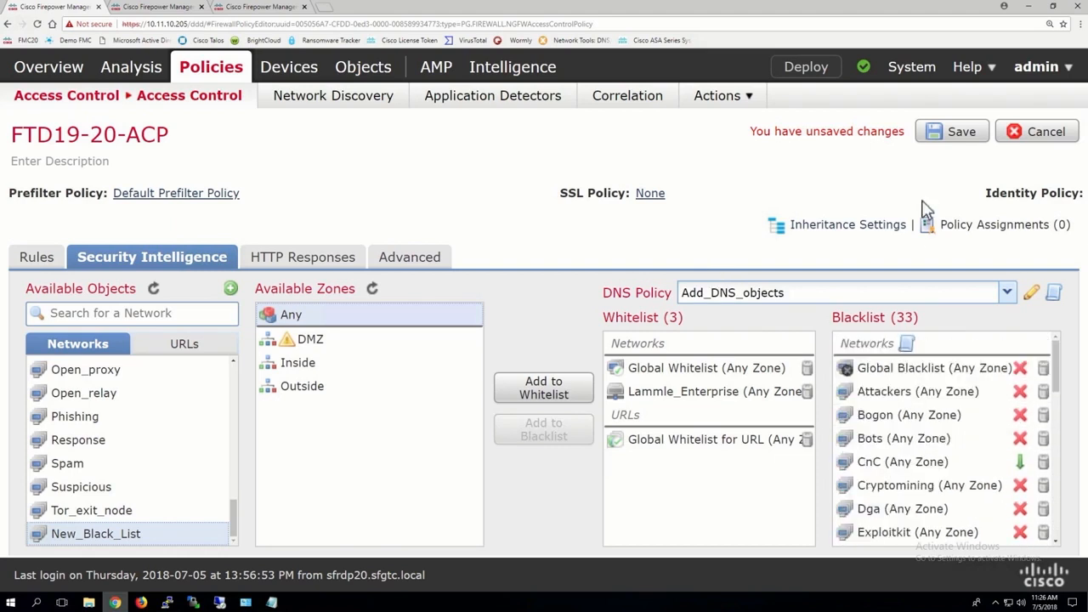
click(949, 141)
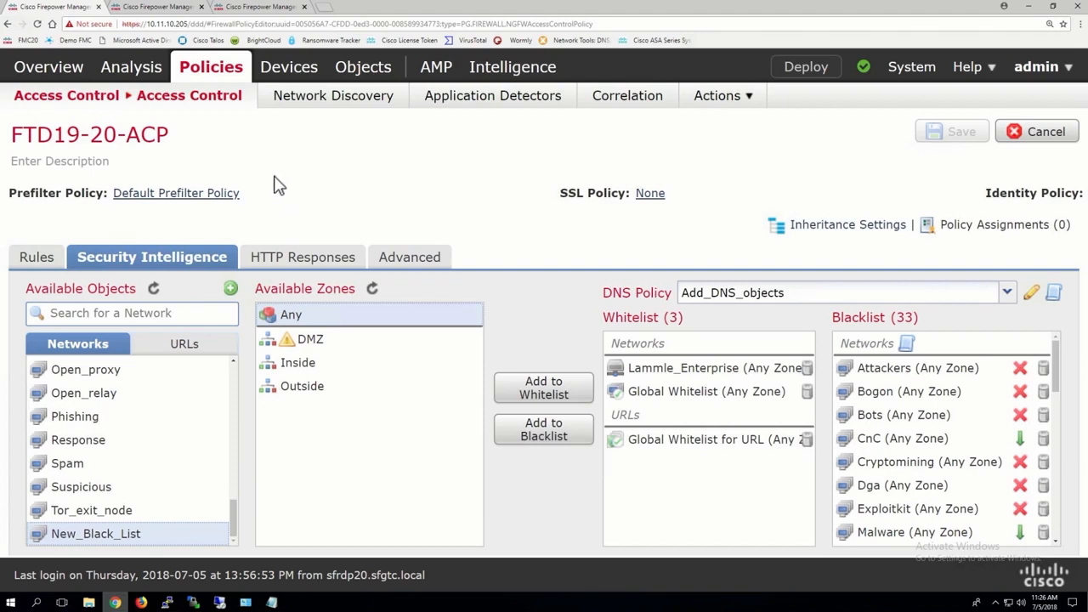
Step: In Object Management, add the calculated SHA of google.txt to the Custom-Detection-List file list and save the list
click(162, 8)
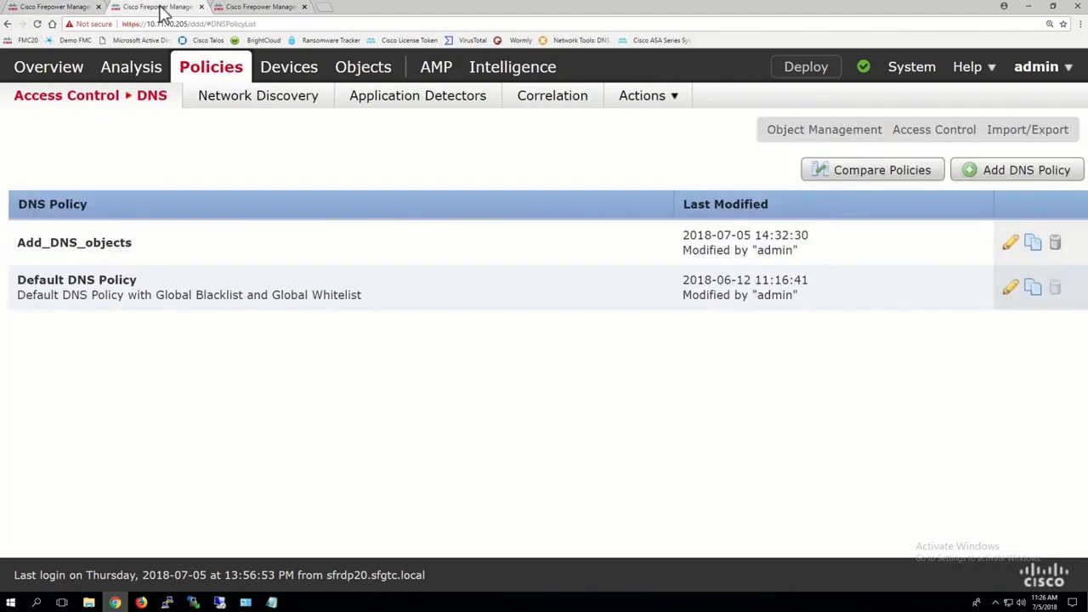
click(246, 9)
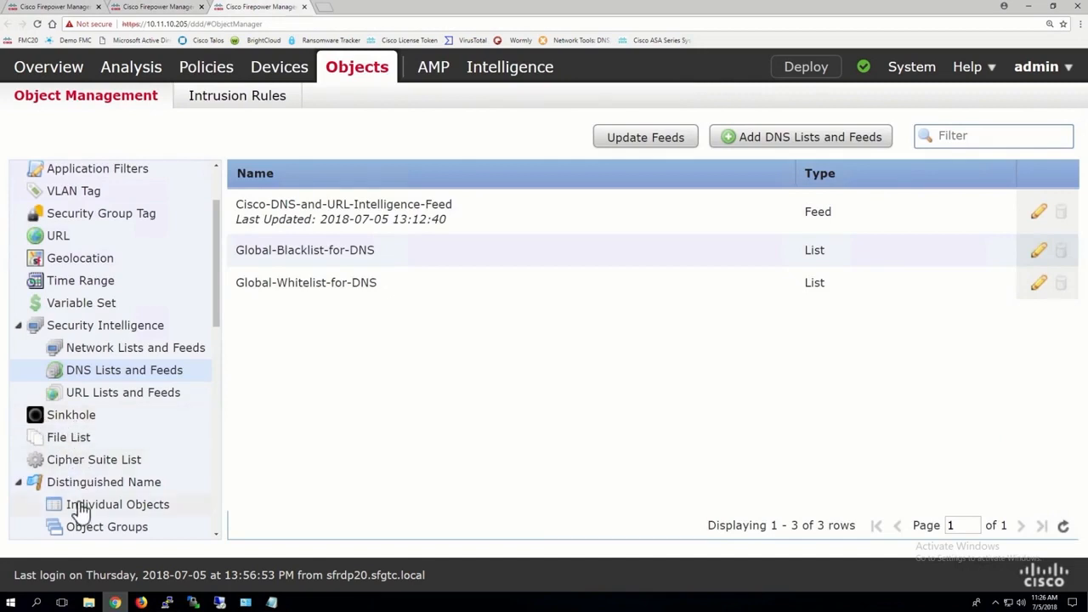
click(63, 444)
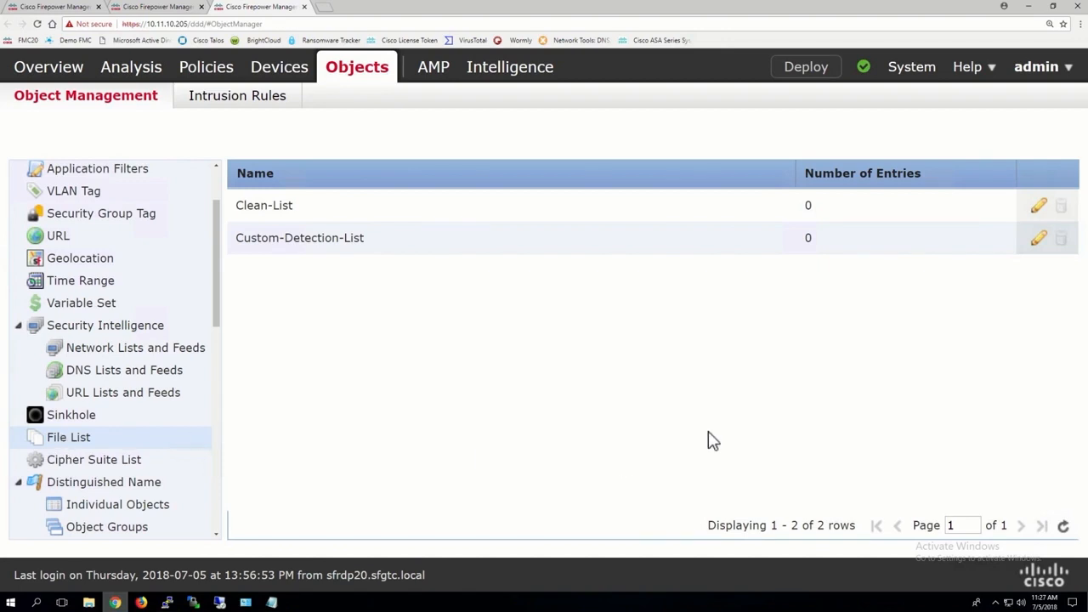
click(1040, 241)
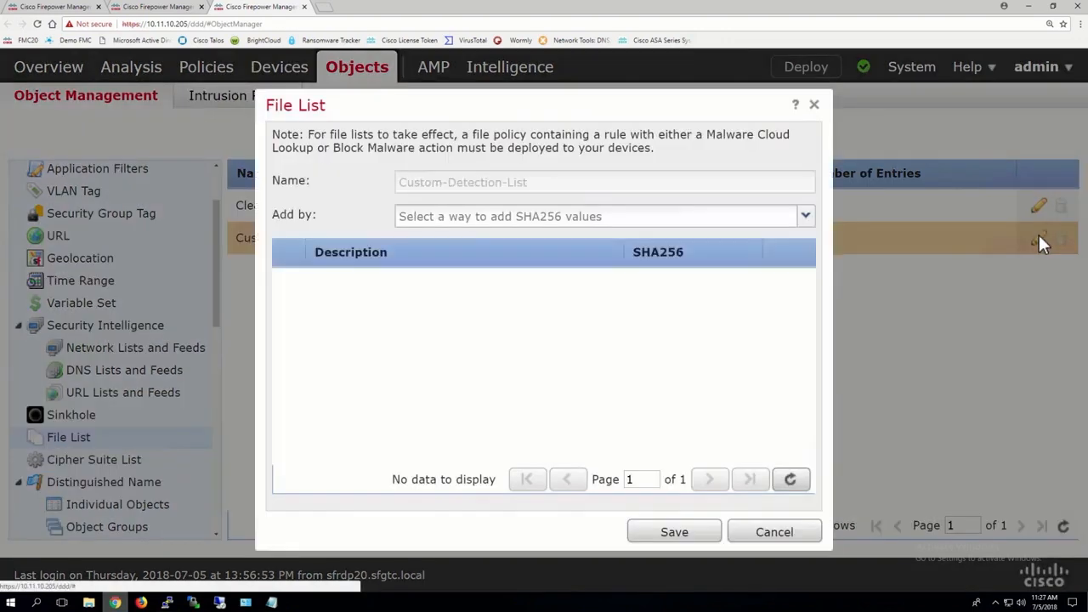
click(460, 219)
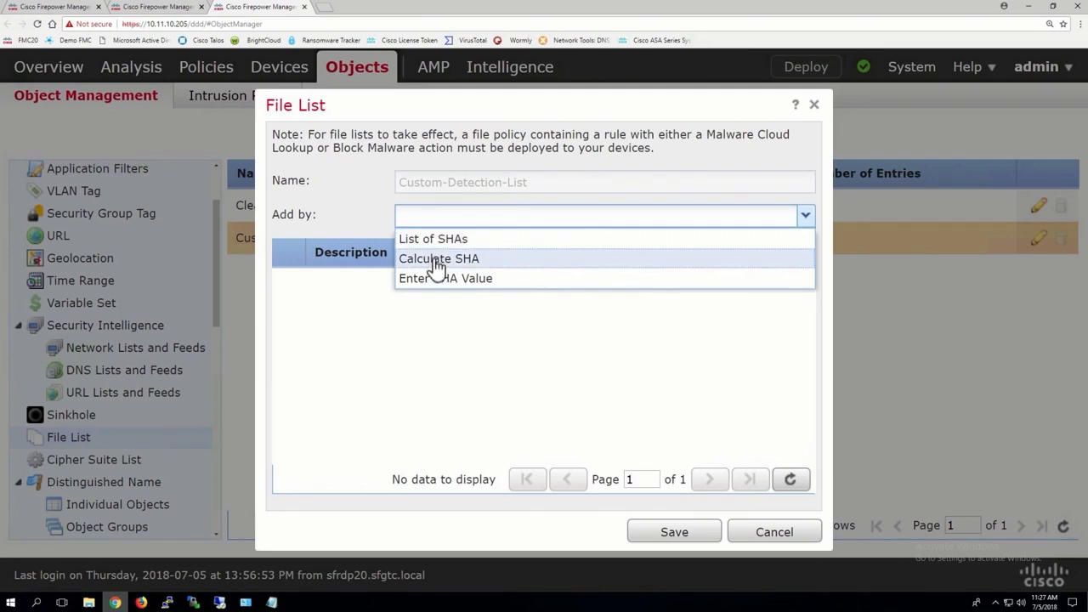
click(433, 261)
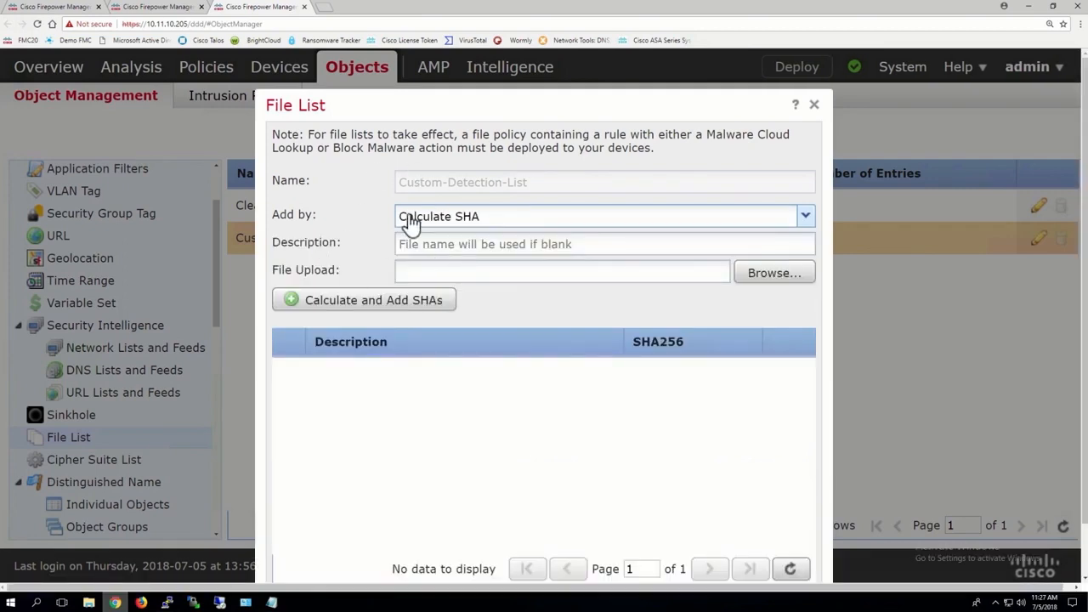
click(767, 281)
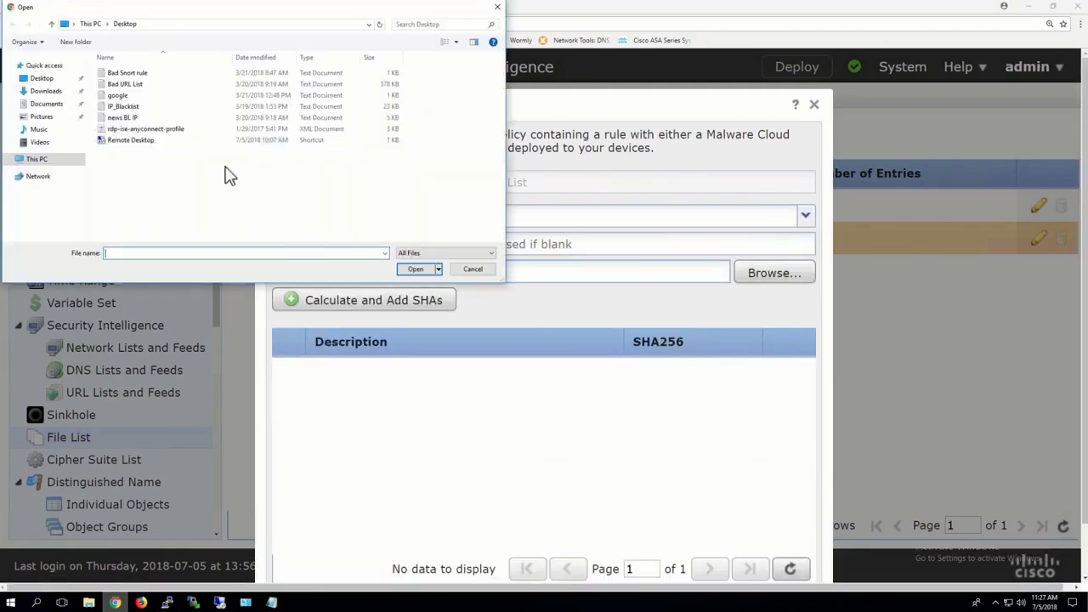
double_click(119, 97)
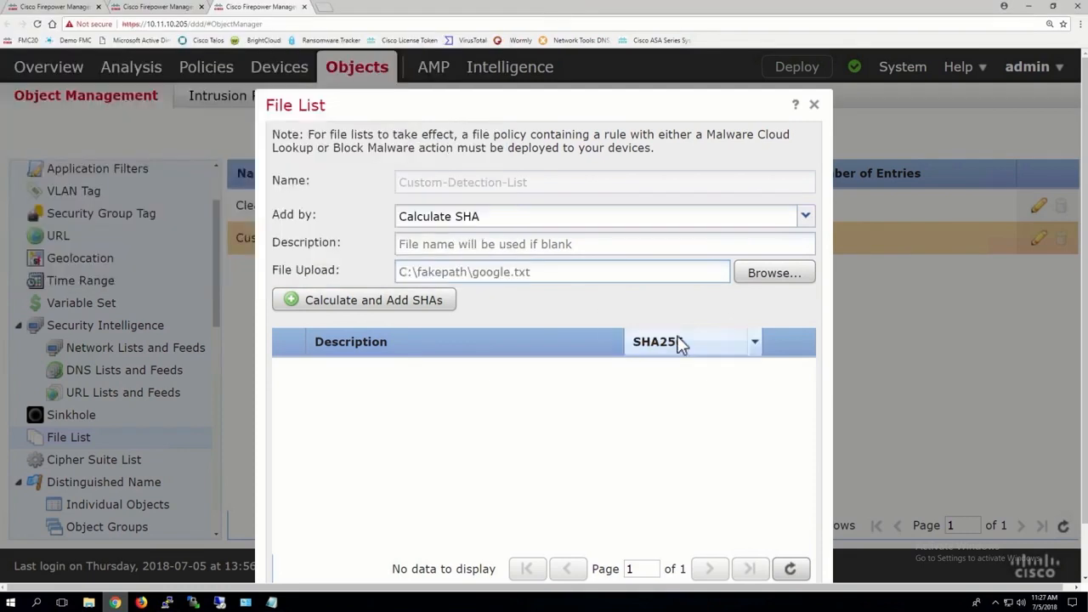
click(313, 297)
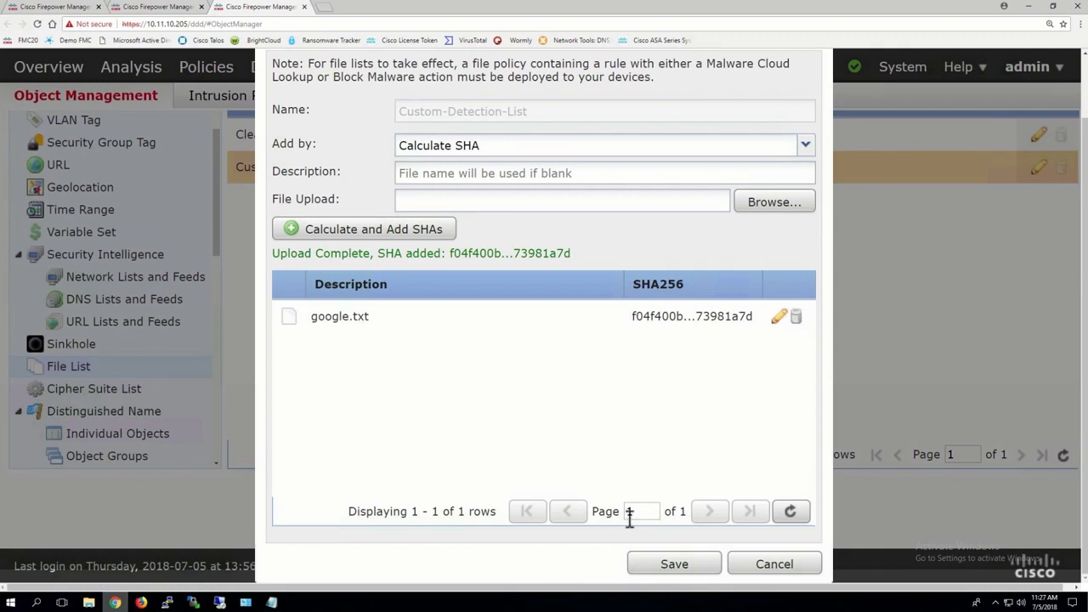
click(674, 565)
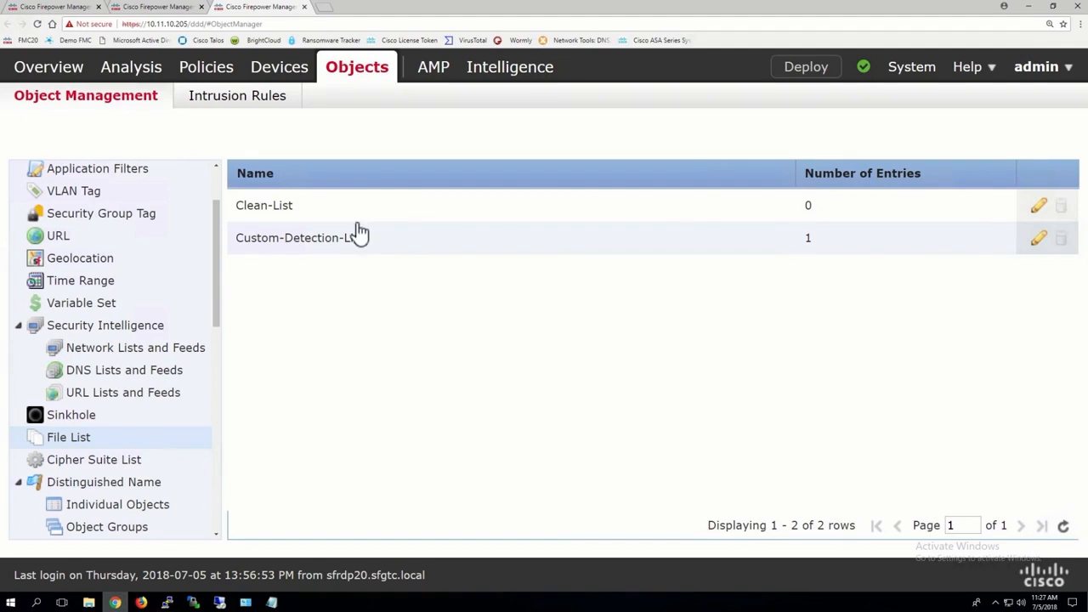
Step: Remove the google.txt entry from the Custom-Detection-List file list and save the list
mouse_move(204, 70)
mouse_move(95, 102)
right_click(1036, 240)
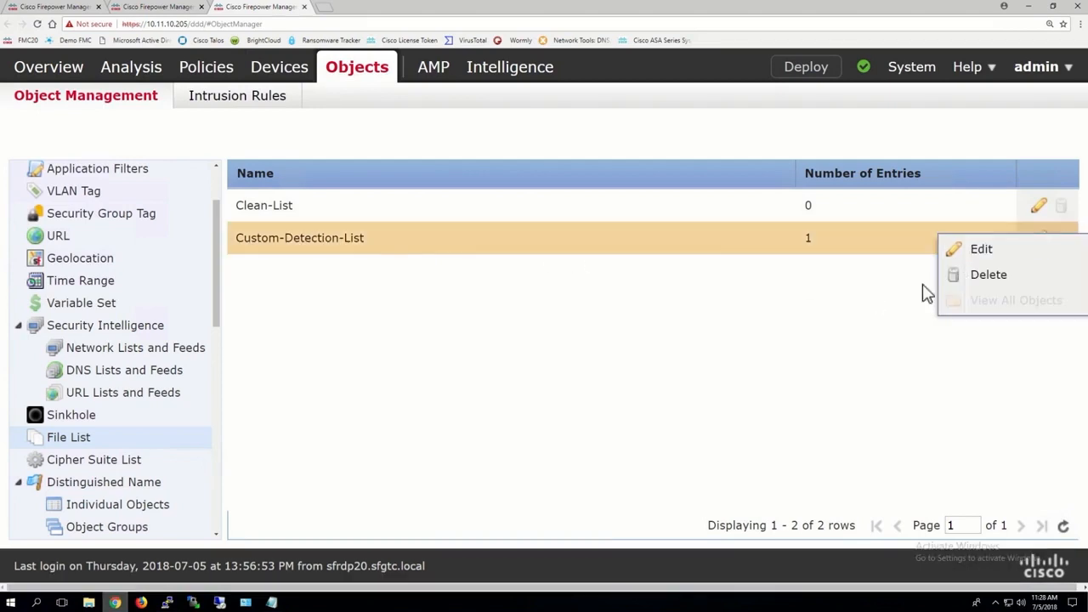
click(979, 251)
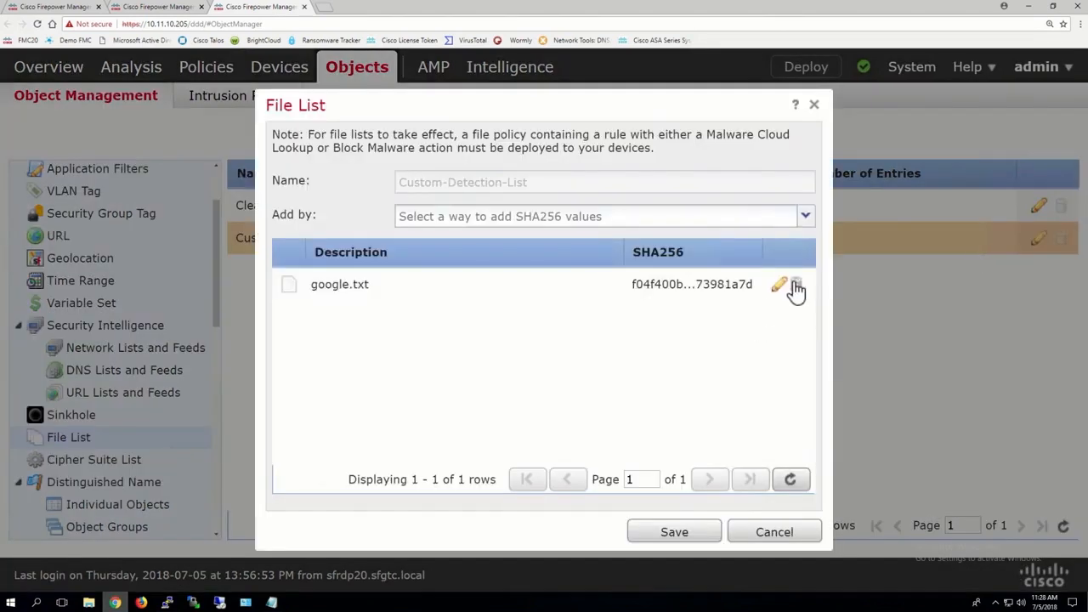
click(794, 287)
click(668, 534)
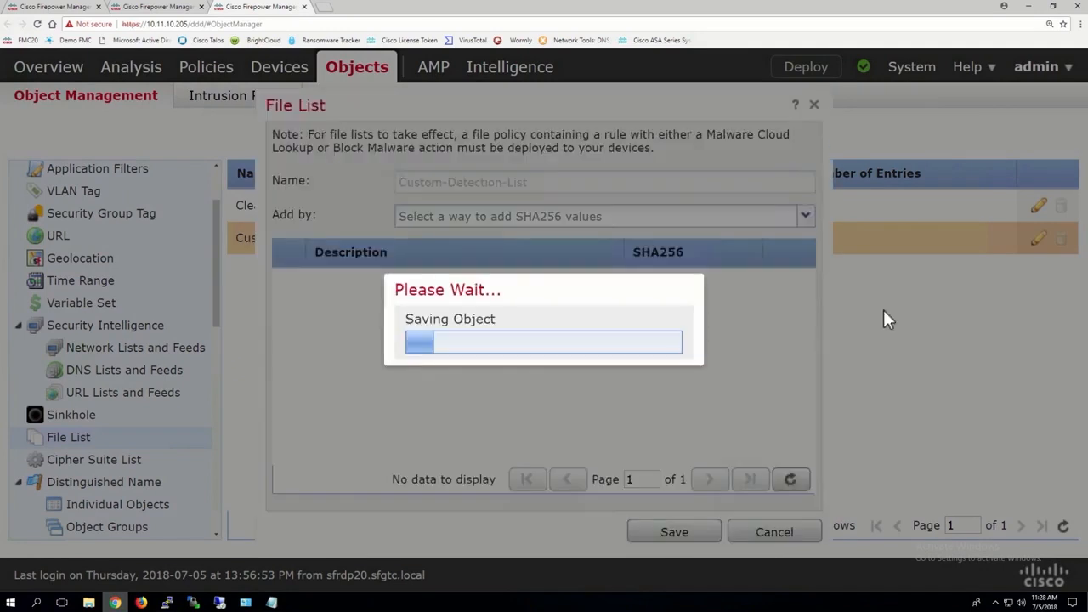